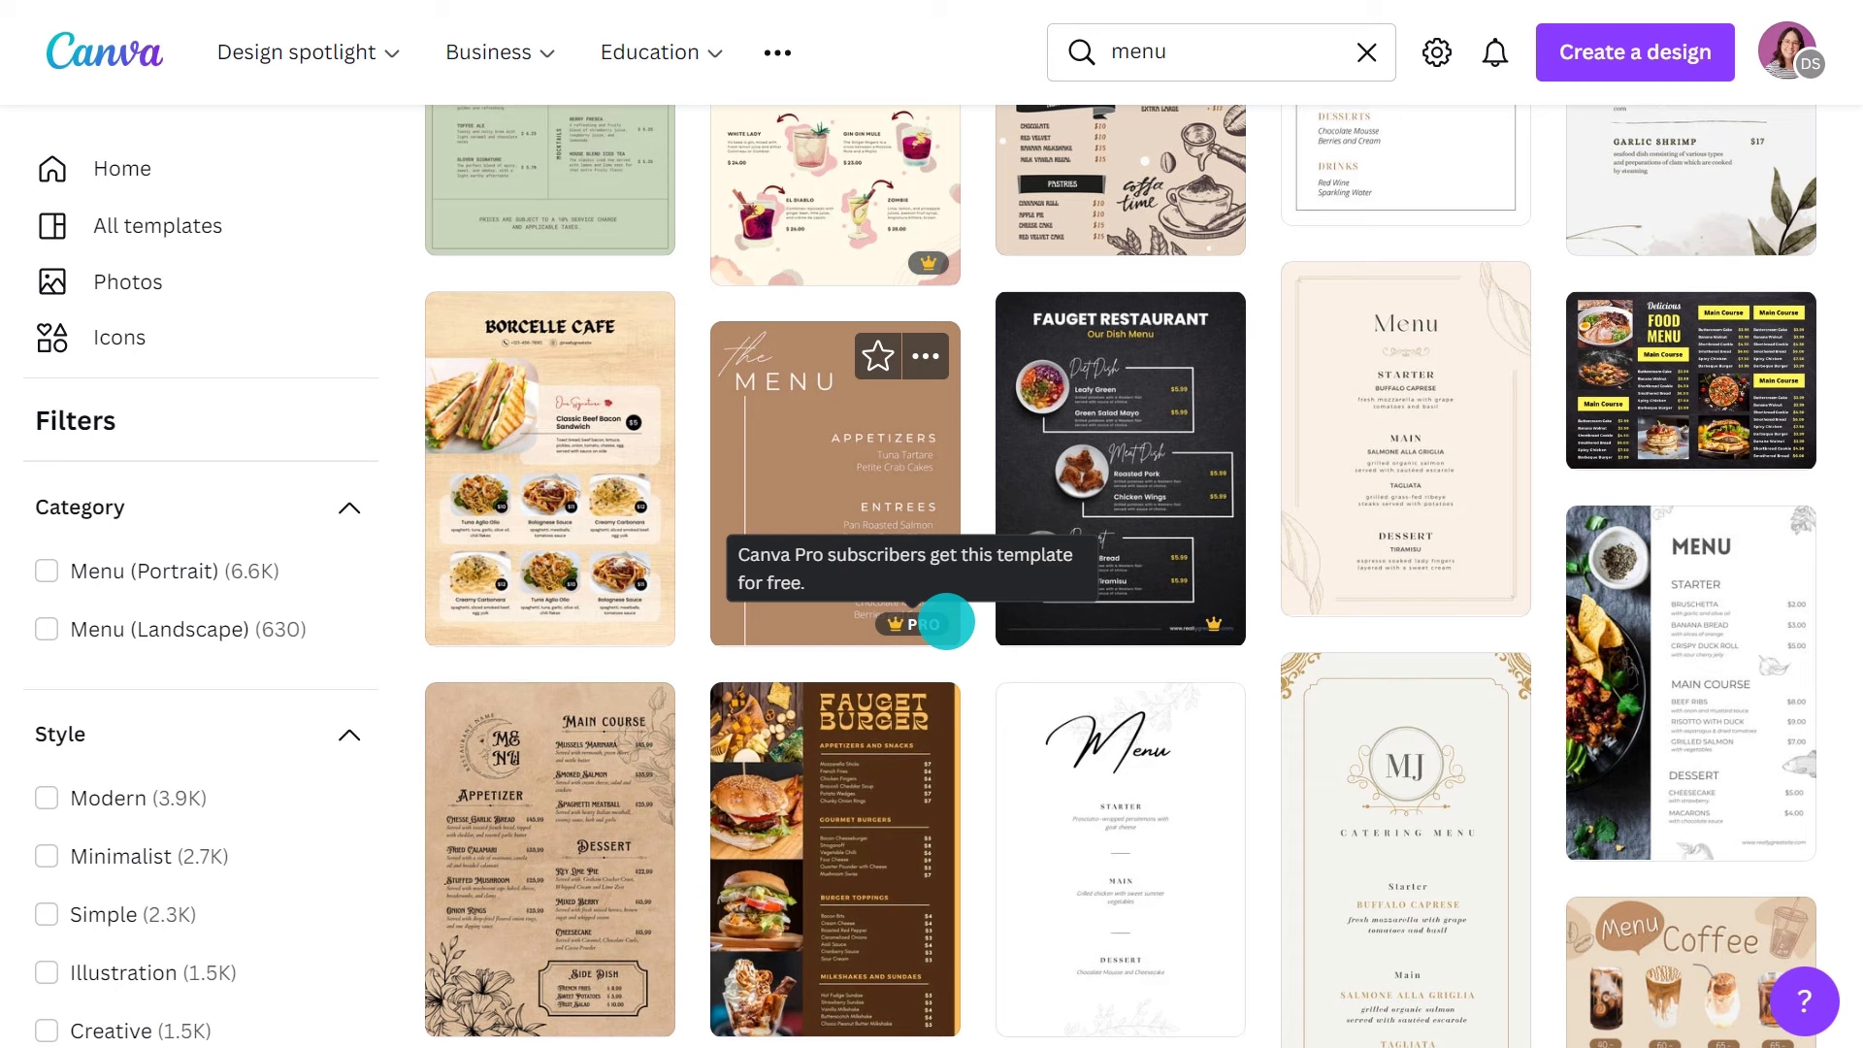
Open the brown Fauget Burger menu template from the menu search results
{"action": "scroll", "coordinate": [973, 643], "scroll_direction": "down", "scroll_amount": 2}
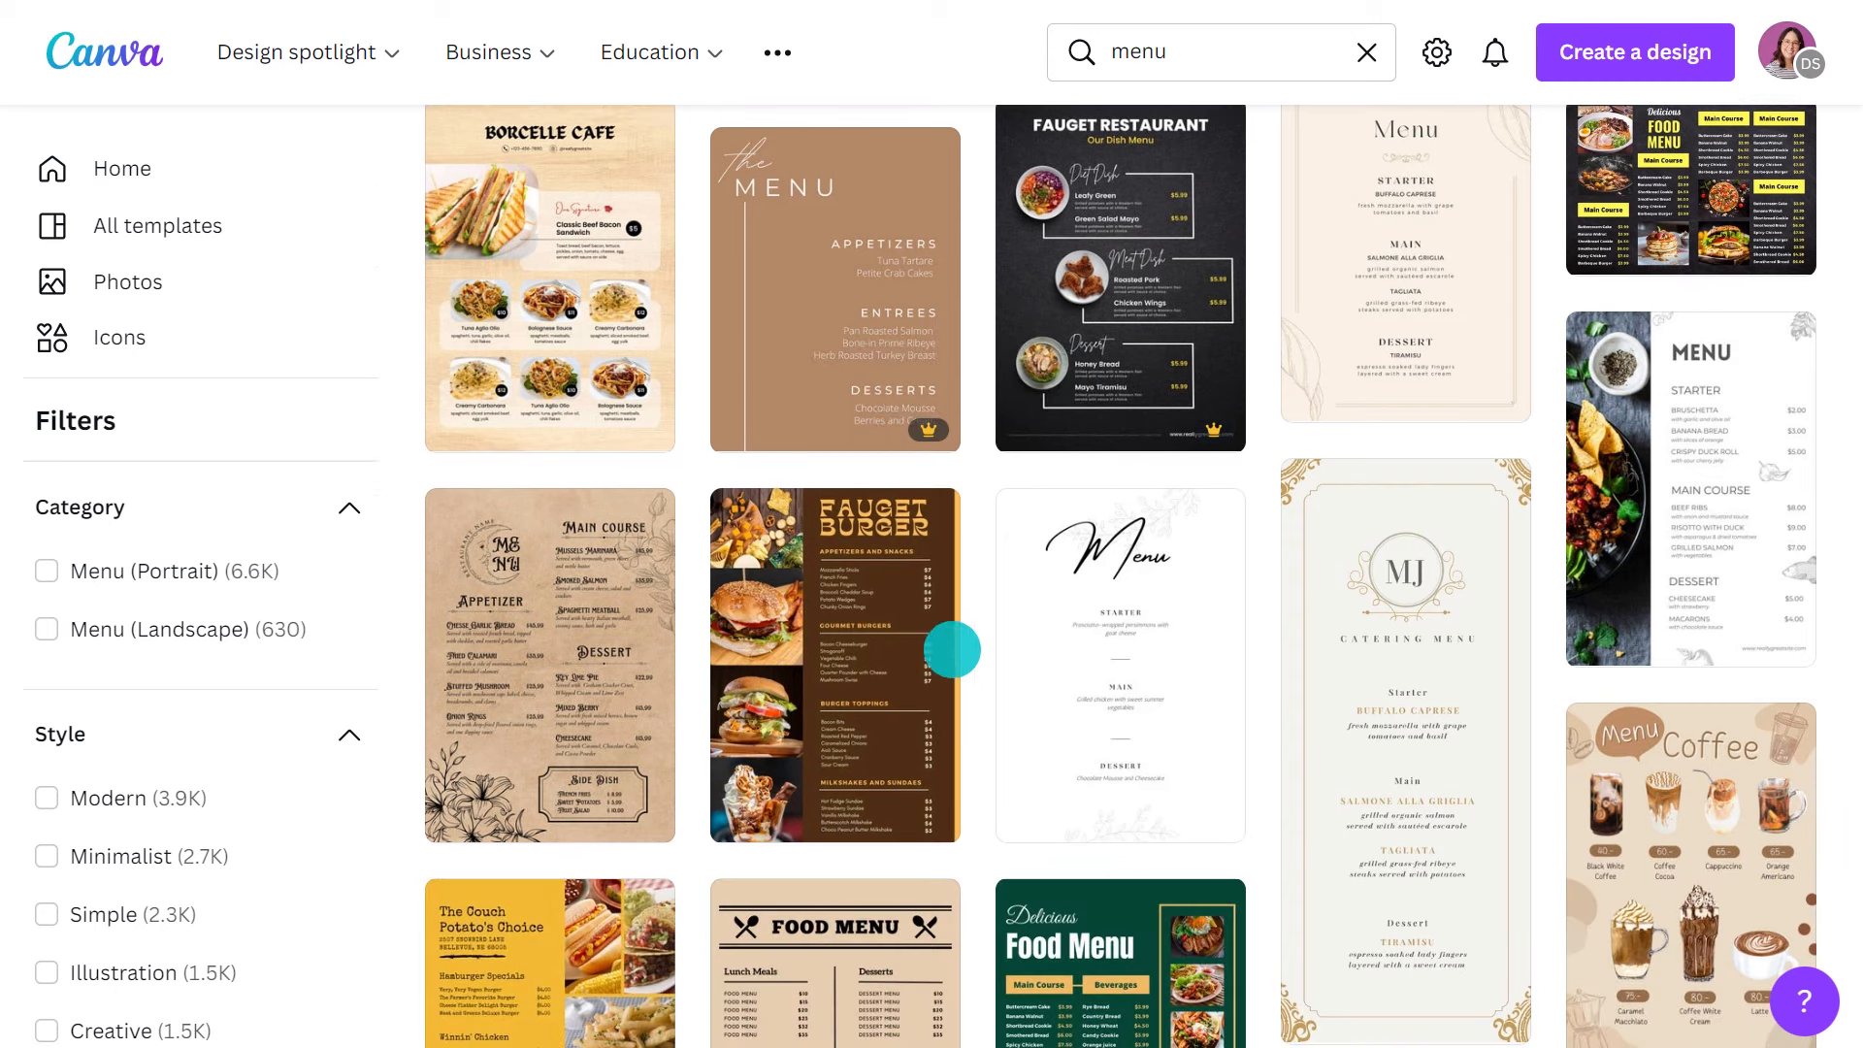
{"action": "left_click", "coordinate": [856, 671]}
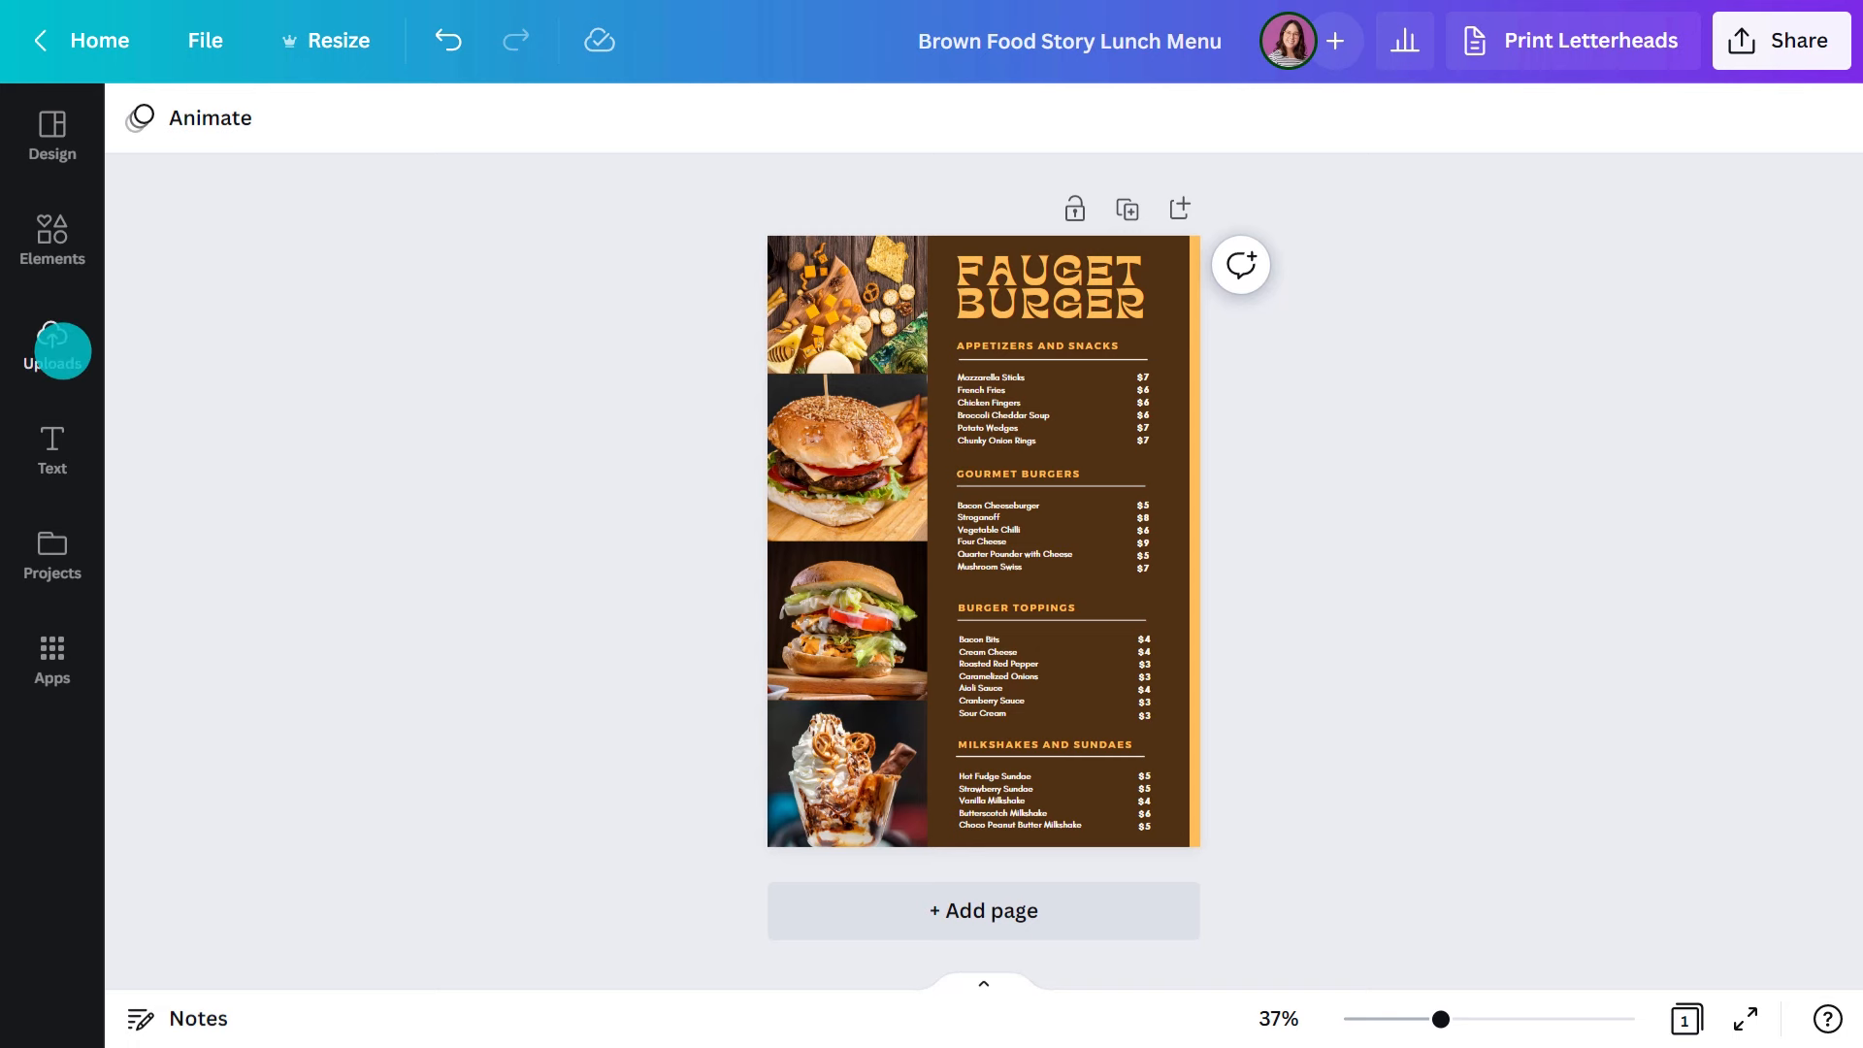
Upload the four burger photos 1, 2, 3 and 4 from the Pictures folder
{"action": "left_click", "coordinate": [55, 349]}
{"action": "left_click", "coordinate": [337, 204]}
{"action": "left_click_drag", "start_coordinate": [333, 482], "coordinate": [668, 401]}
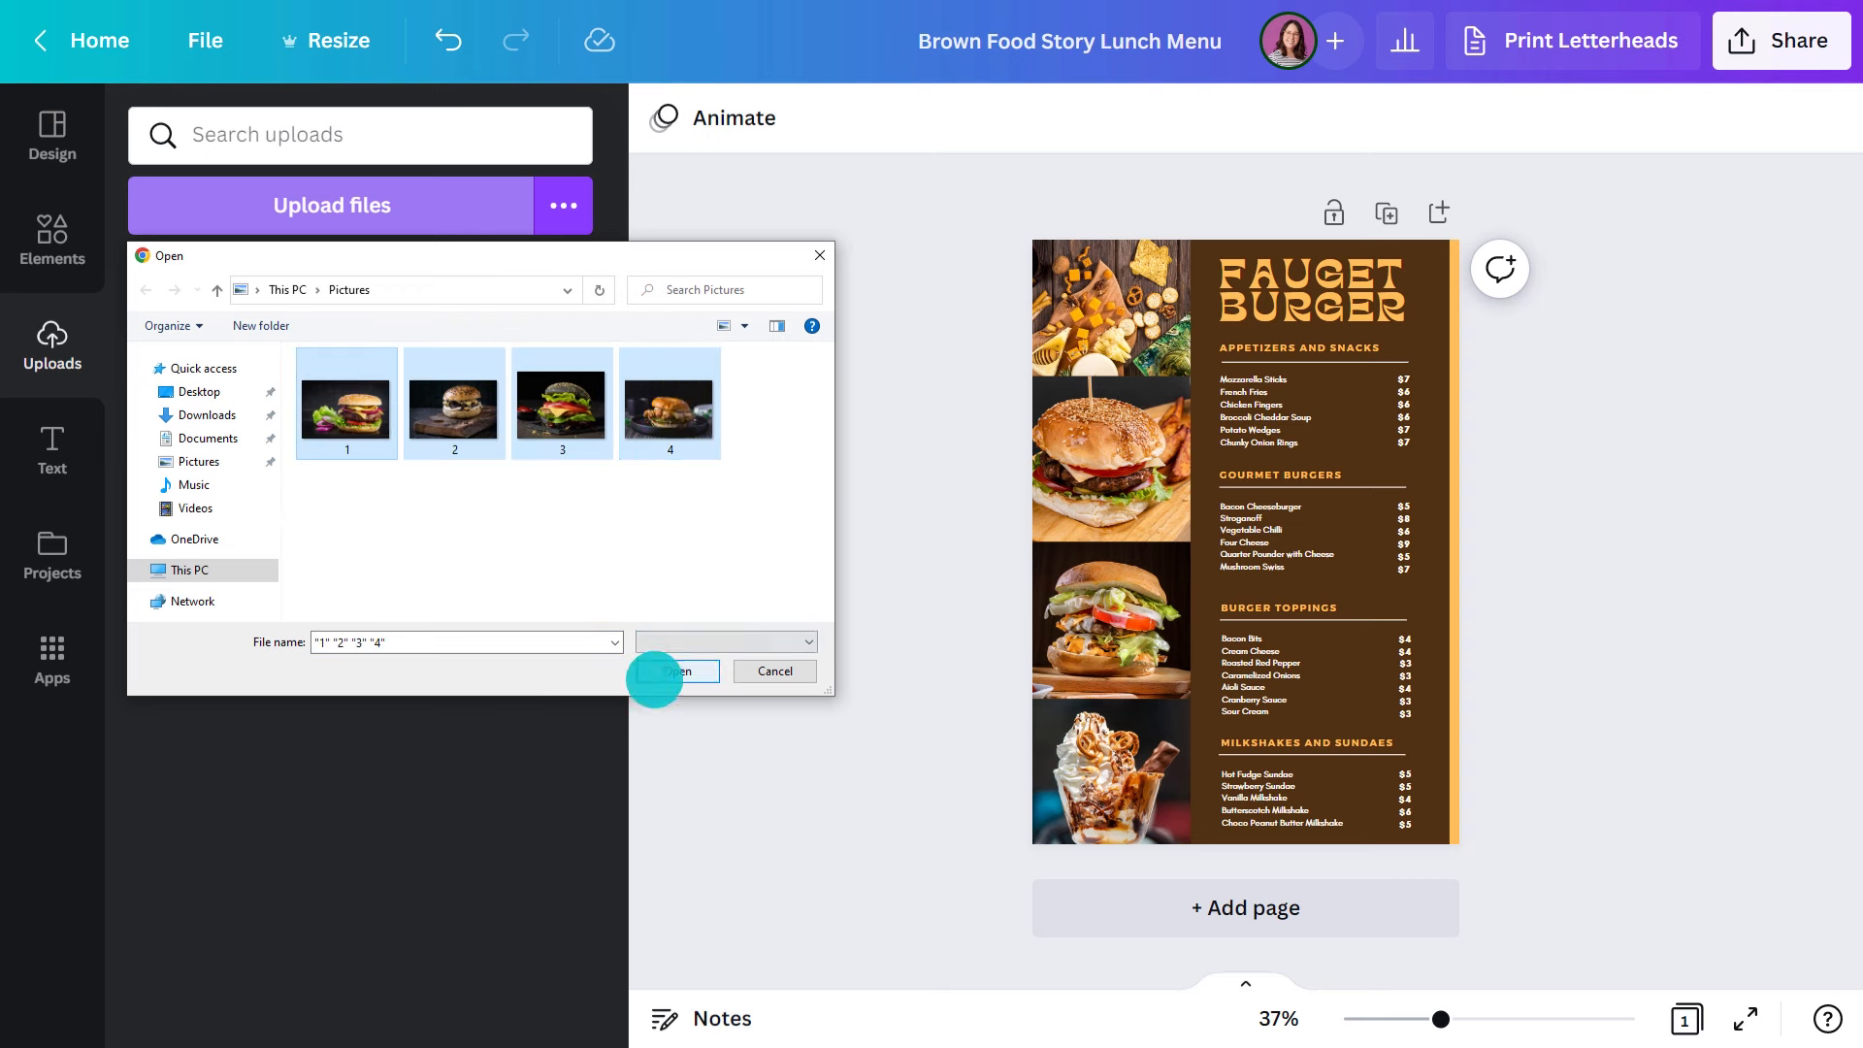
{"action": "left_click", "coordinate": [654, 674]}
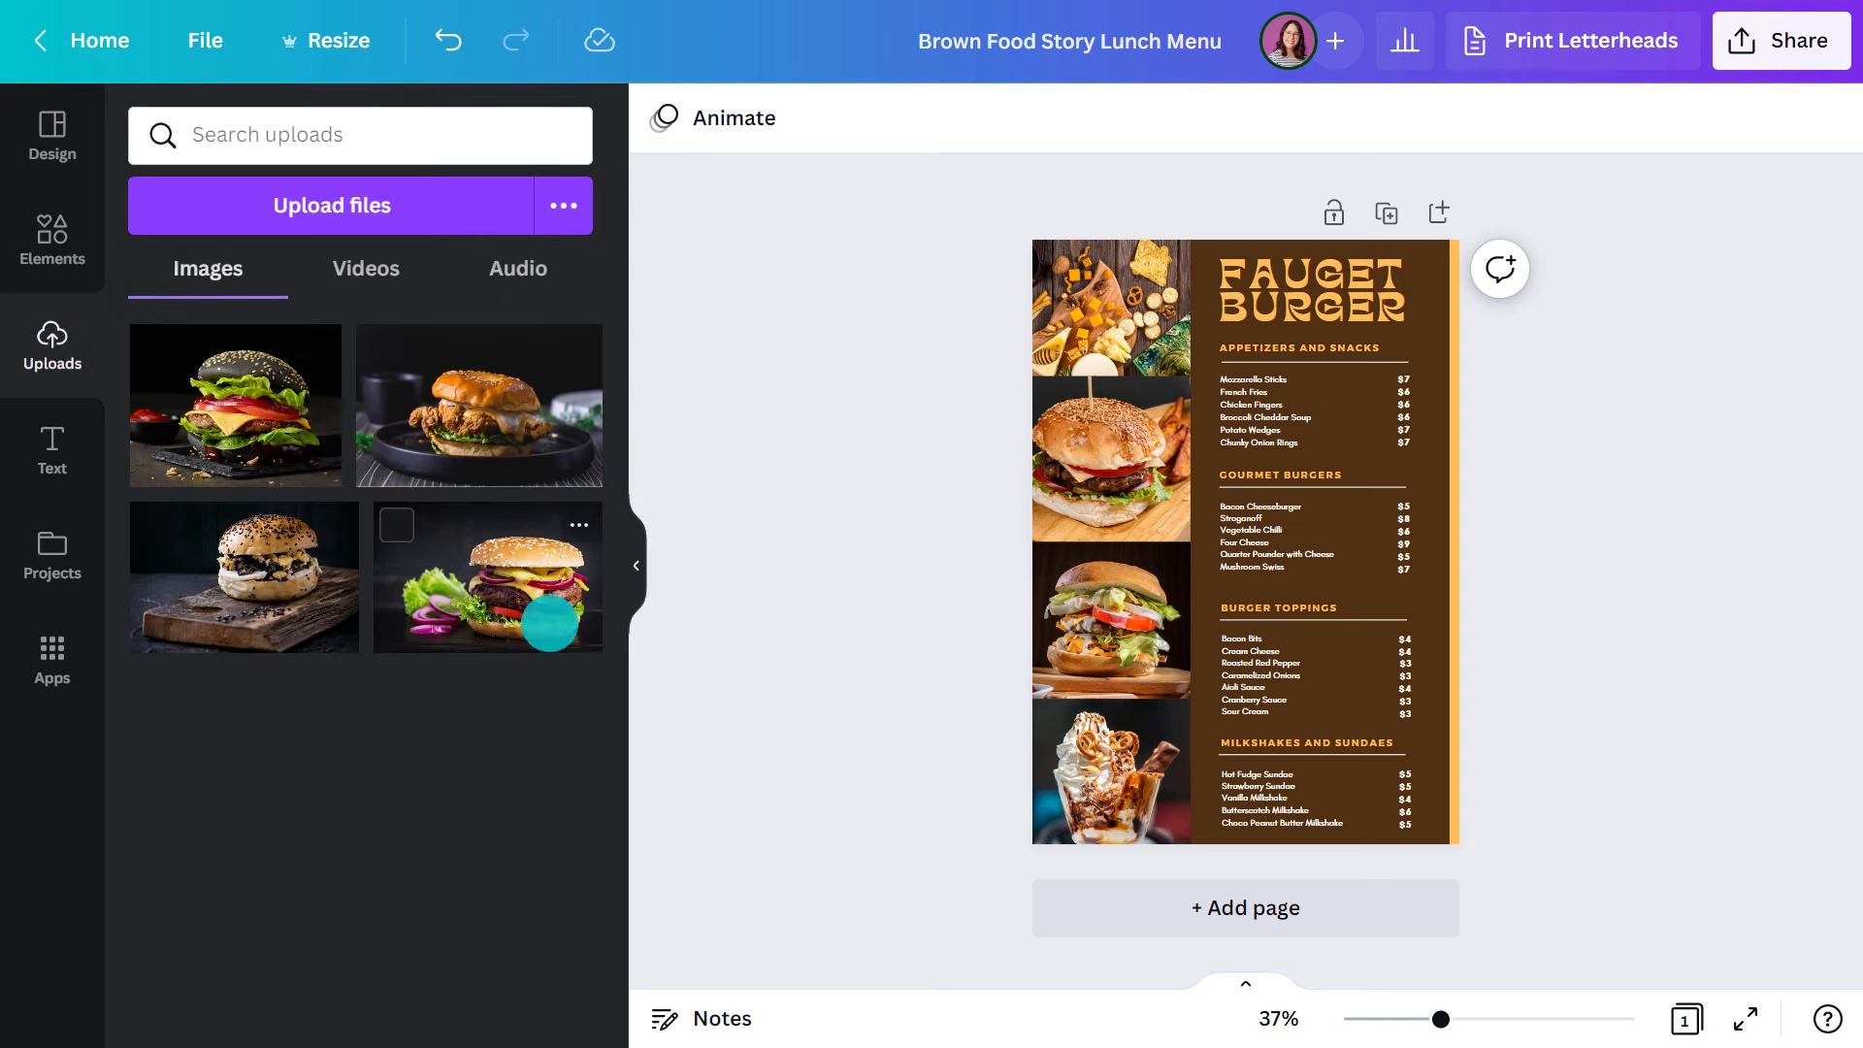
Replace the template's four stacked food photos with the uploaded burger photos
{"action": "left_click_drag", "start_coordinate": [508, 602], "coordinate": [1077, 303]}
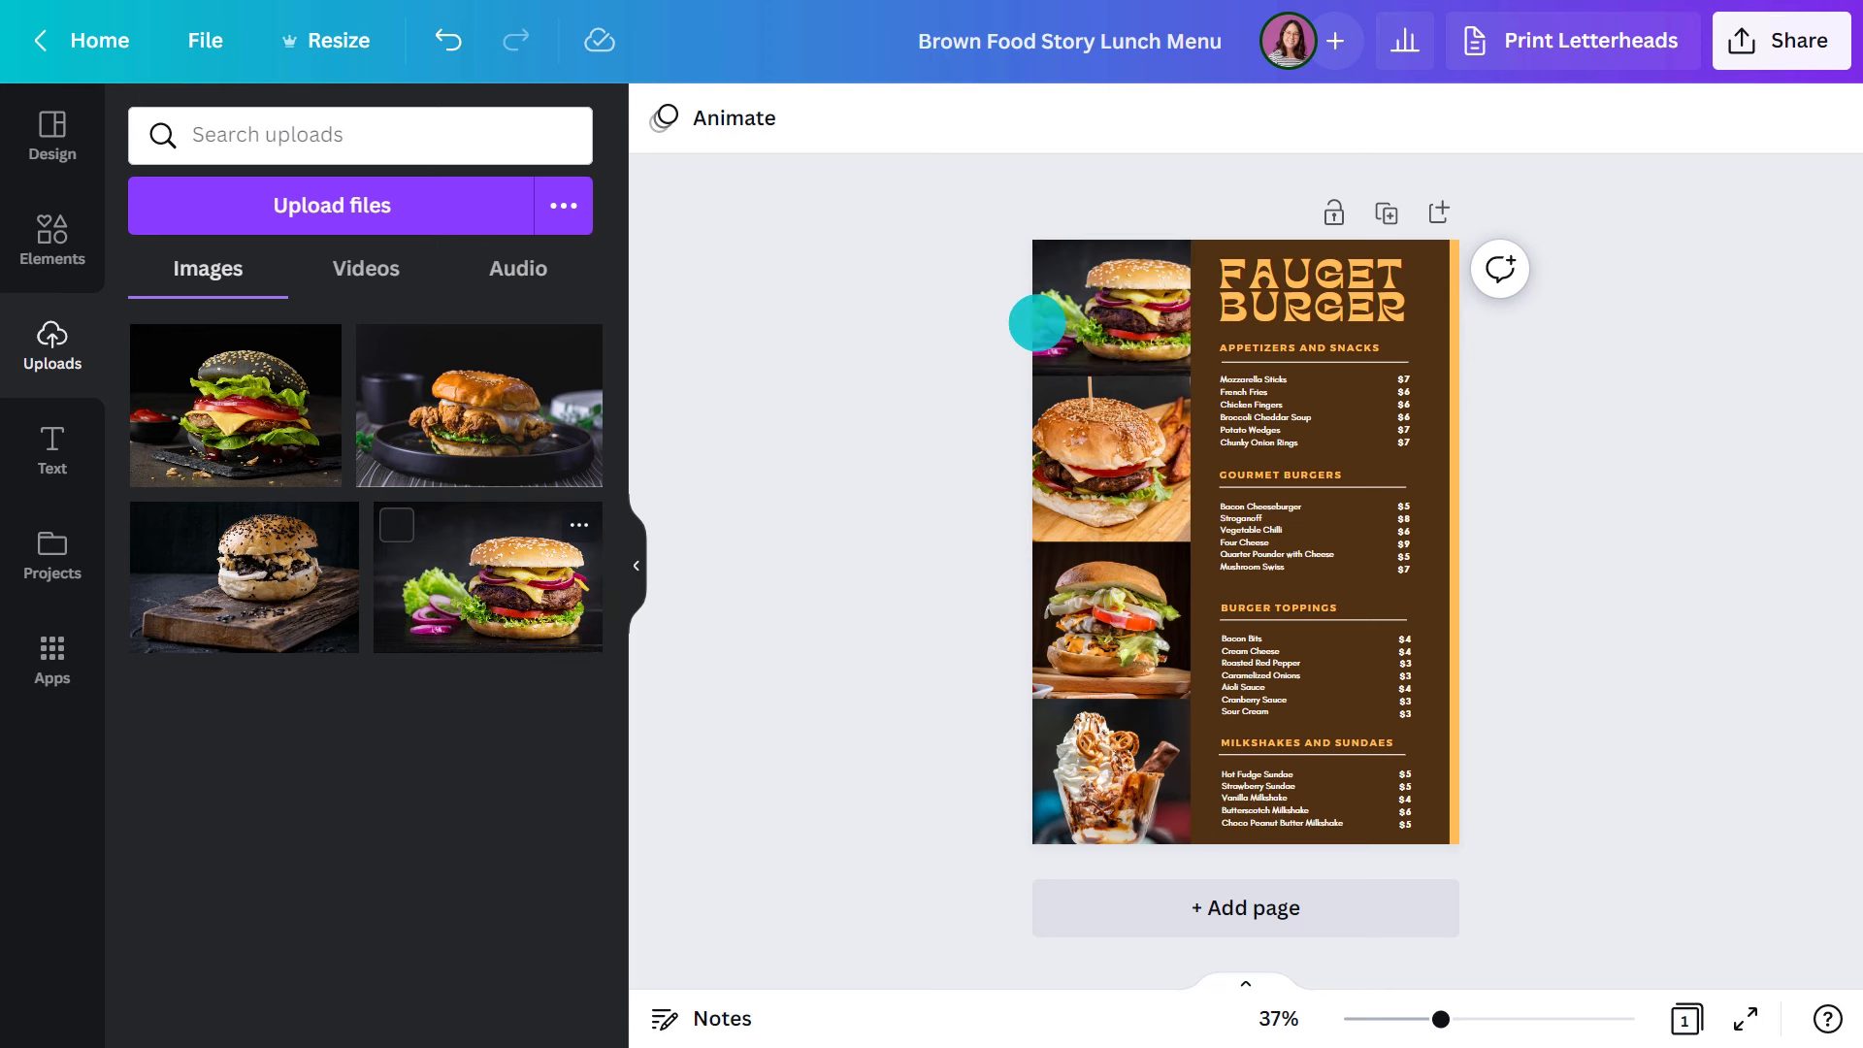
{"action": "left_click_drag", "start_coordinate": [229, 582], "coordinate": [1111, 456]}
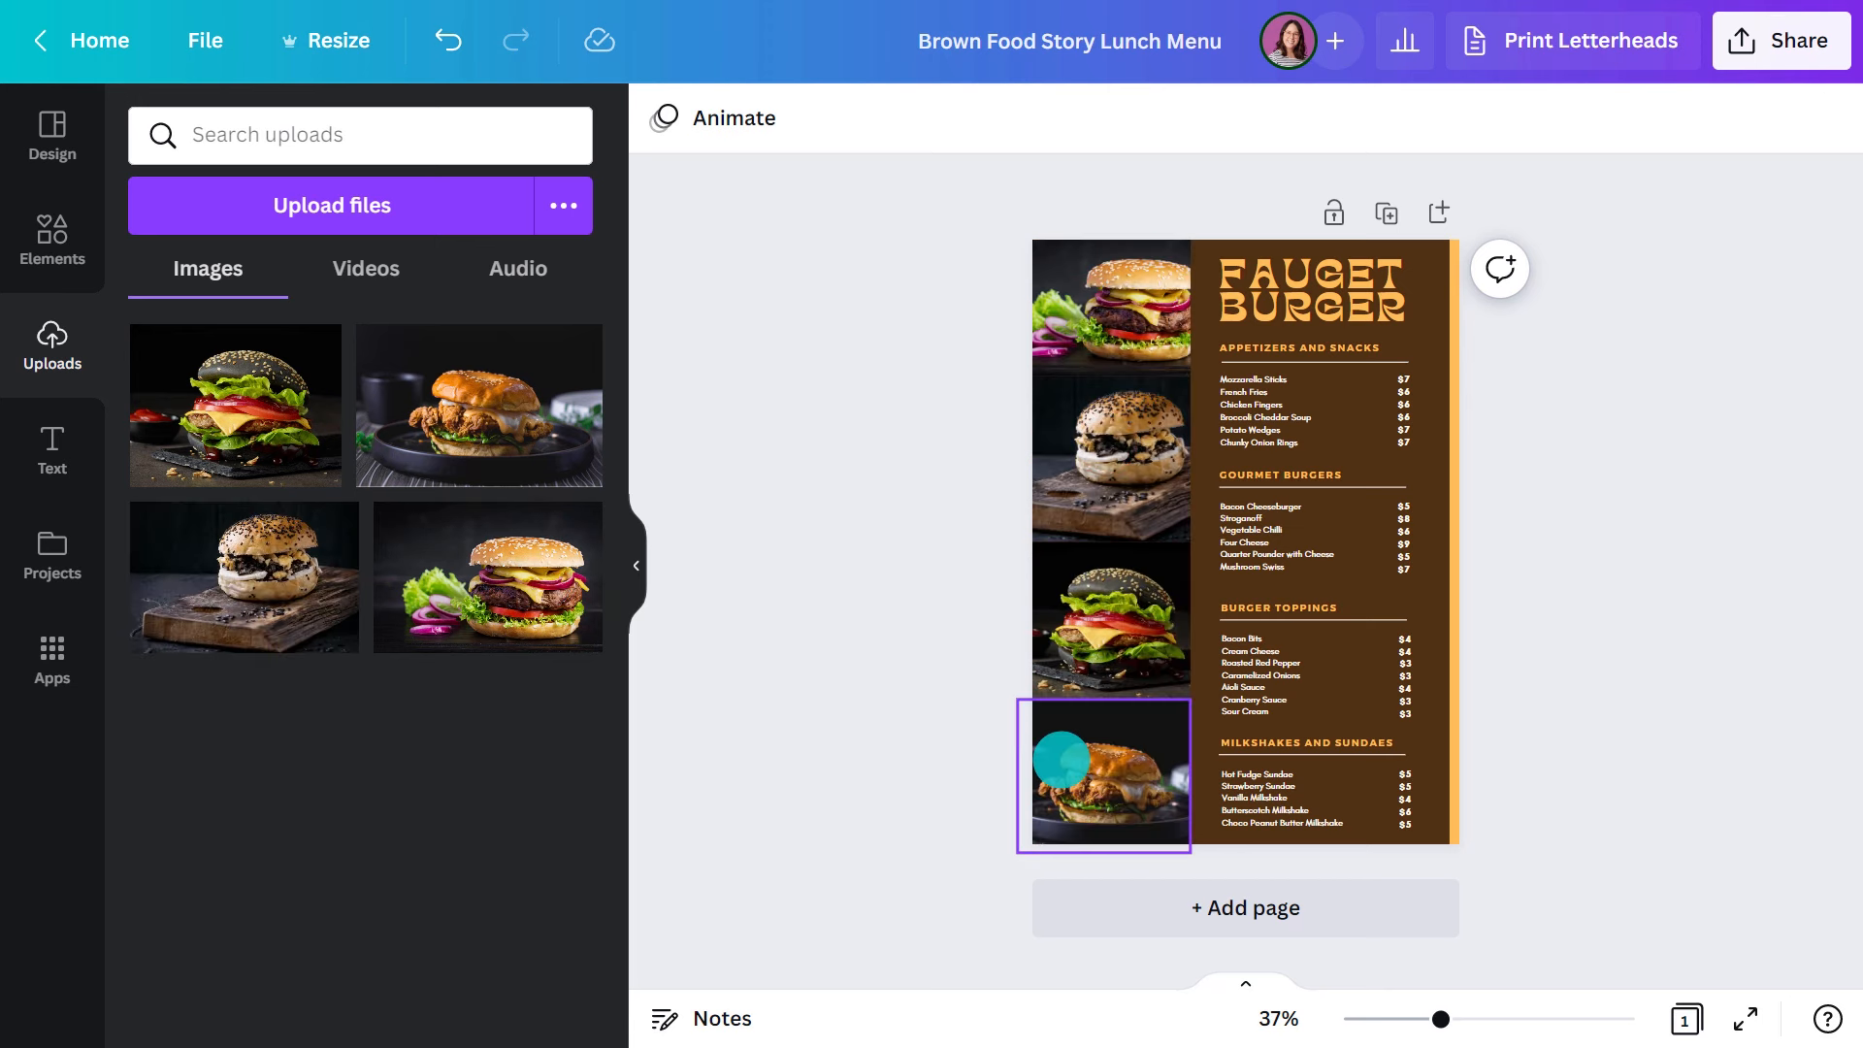
Recrop the topmost burger photo by shifting and slightly enlarging it so the burger fills its frame
{"action": "left_click", "coordinate": [1108, 318]}
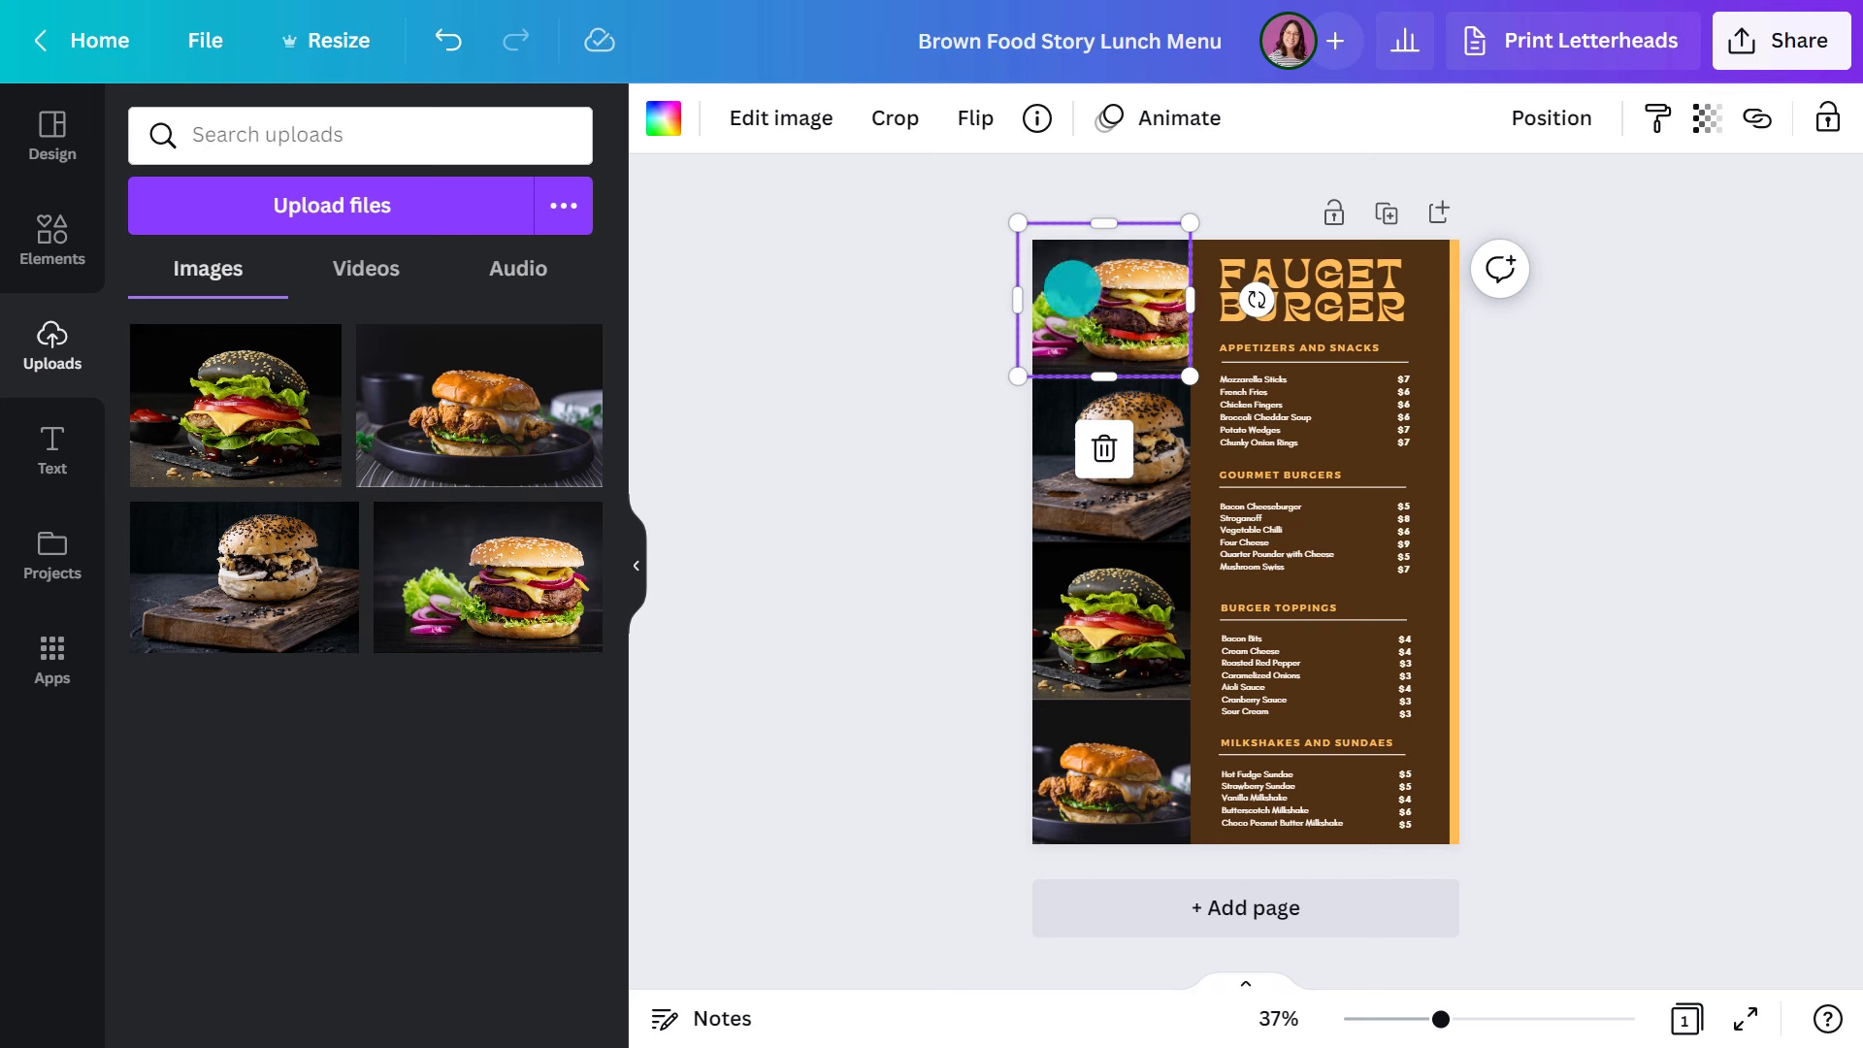
{"action": "left_click", "coordinate": [893, 119]}
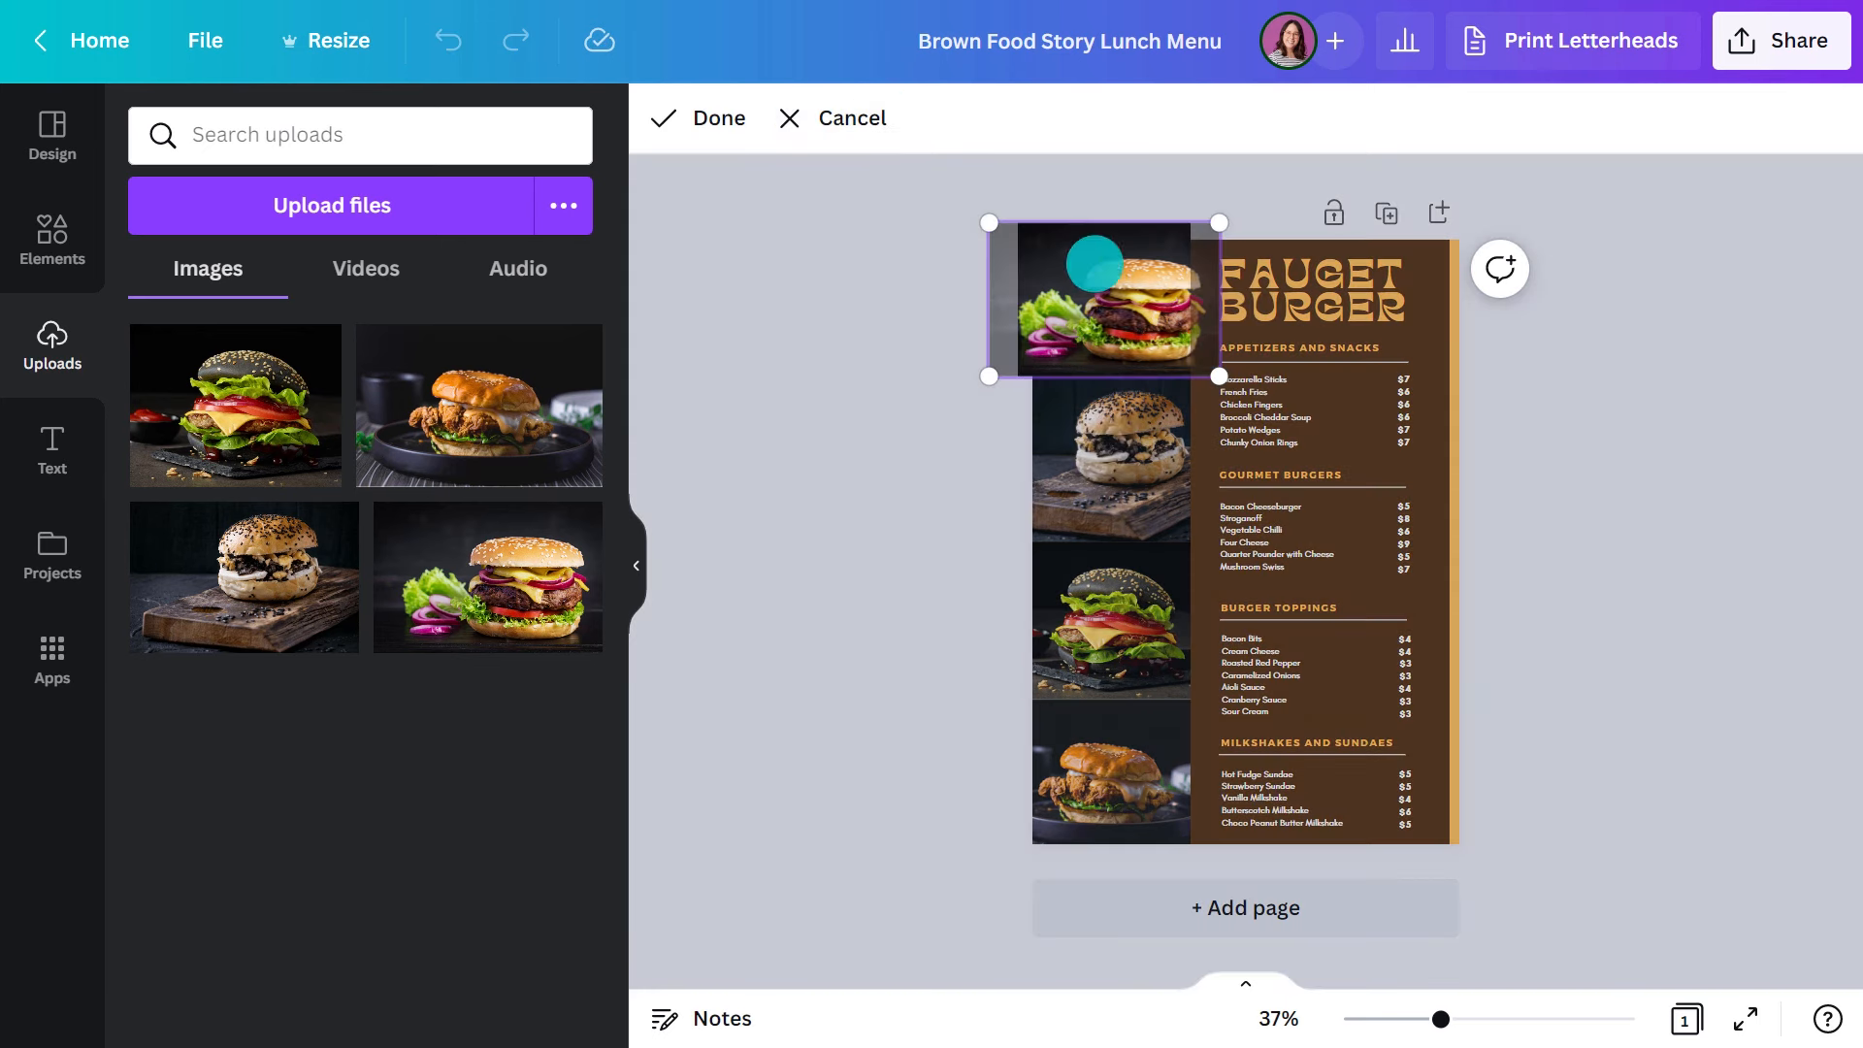
{"action": "left_click_drag", "start_coordinate": [1146, 318], "coordinate": [1090, 321]}
{"action": "left_click_drag", "start_coordinate": [960, 223], "coordinate": [946, 214]}
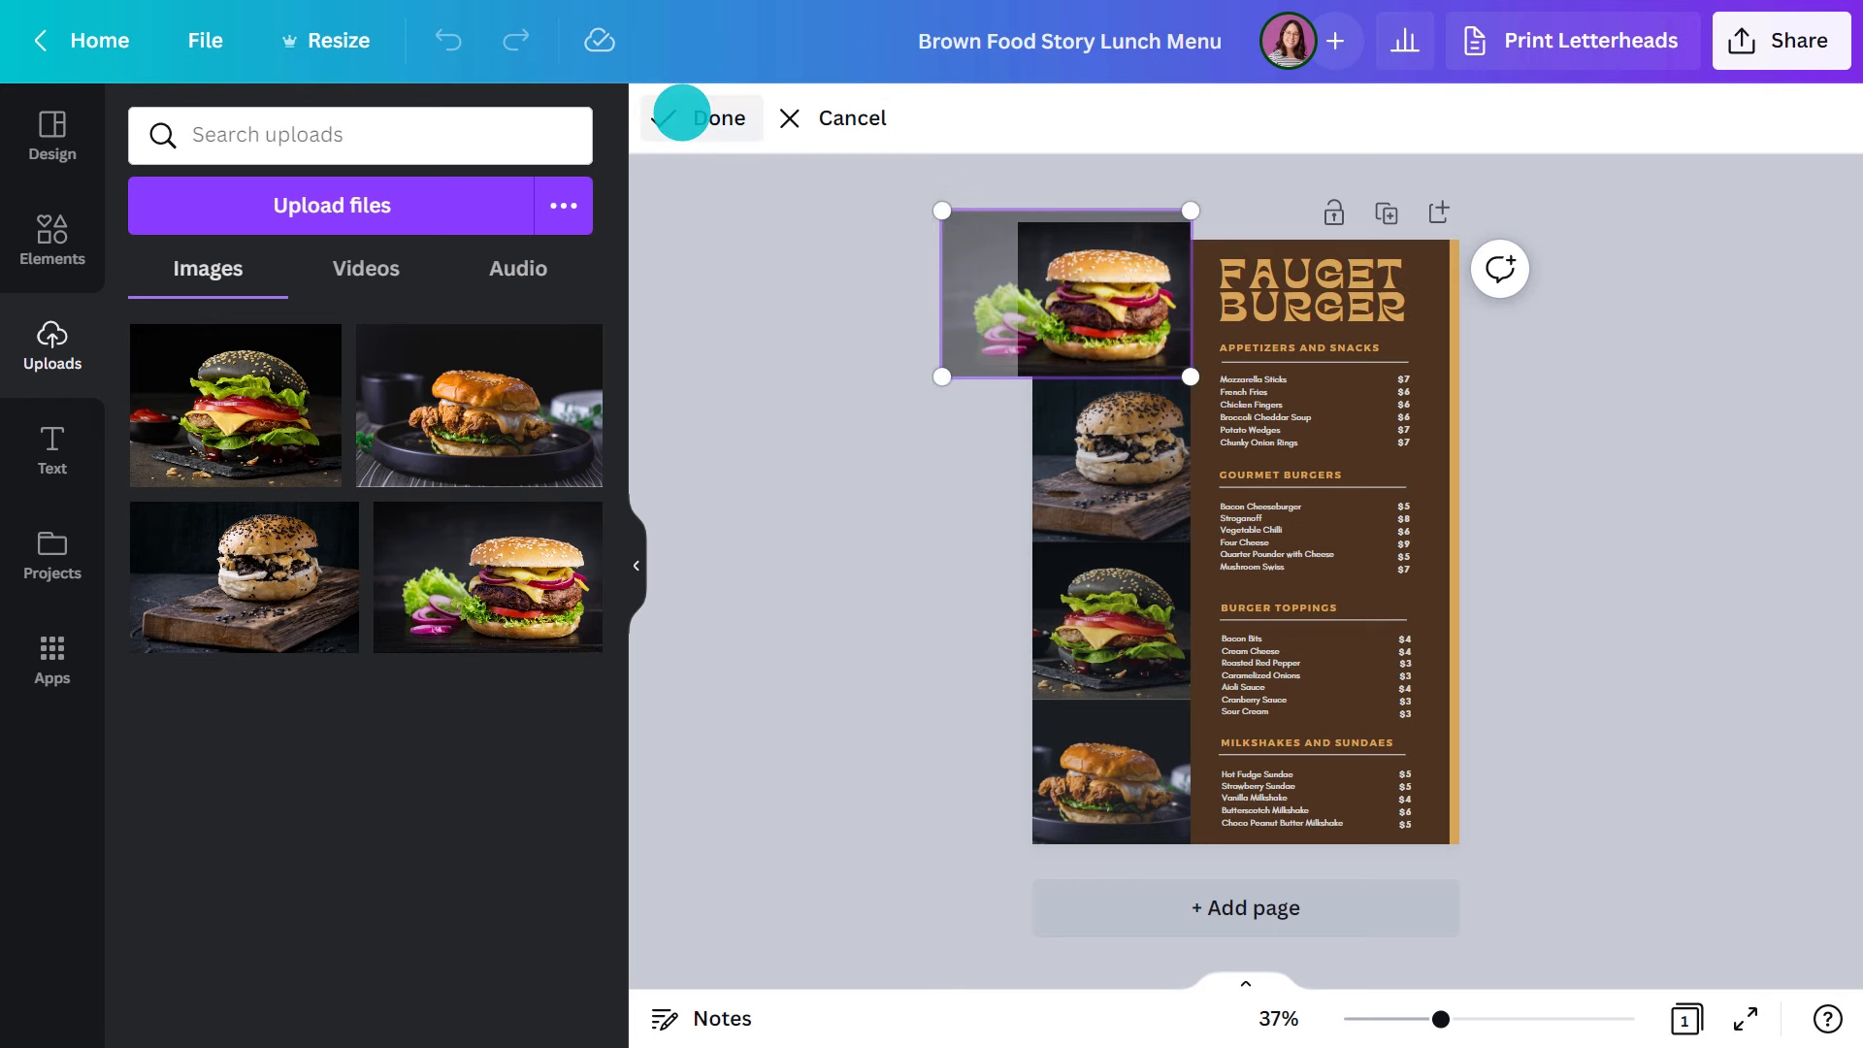
{"action": "left_click", "coordinate": [682, 113]}
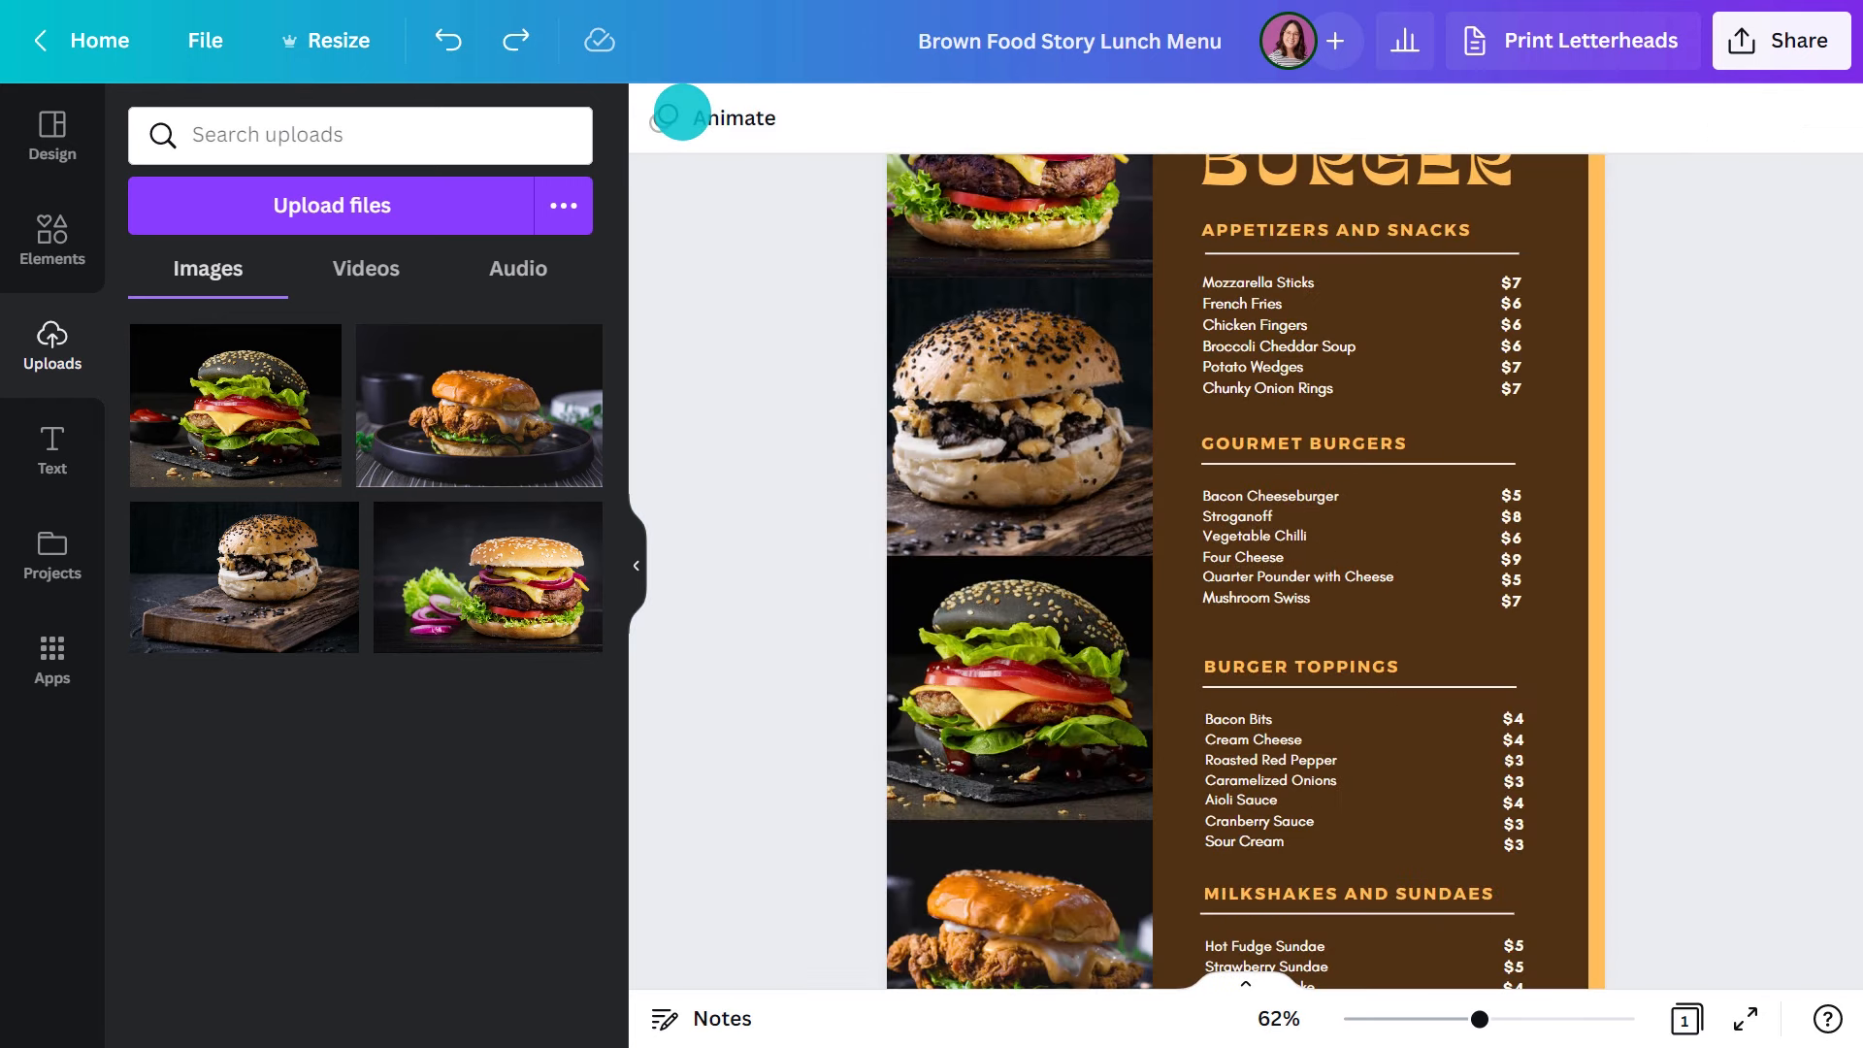
Add the captions "THE HANGRY BURGER" to the first photo and "THANK GOD IT'S FRIED EGG" to the second
{"action": "key", "text": "t"}
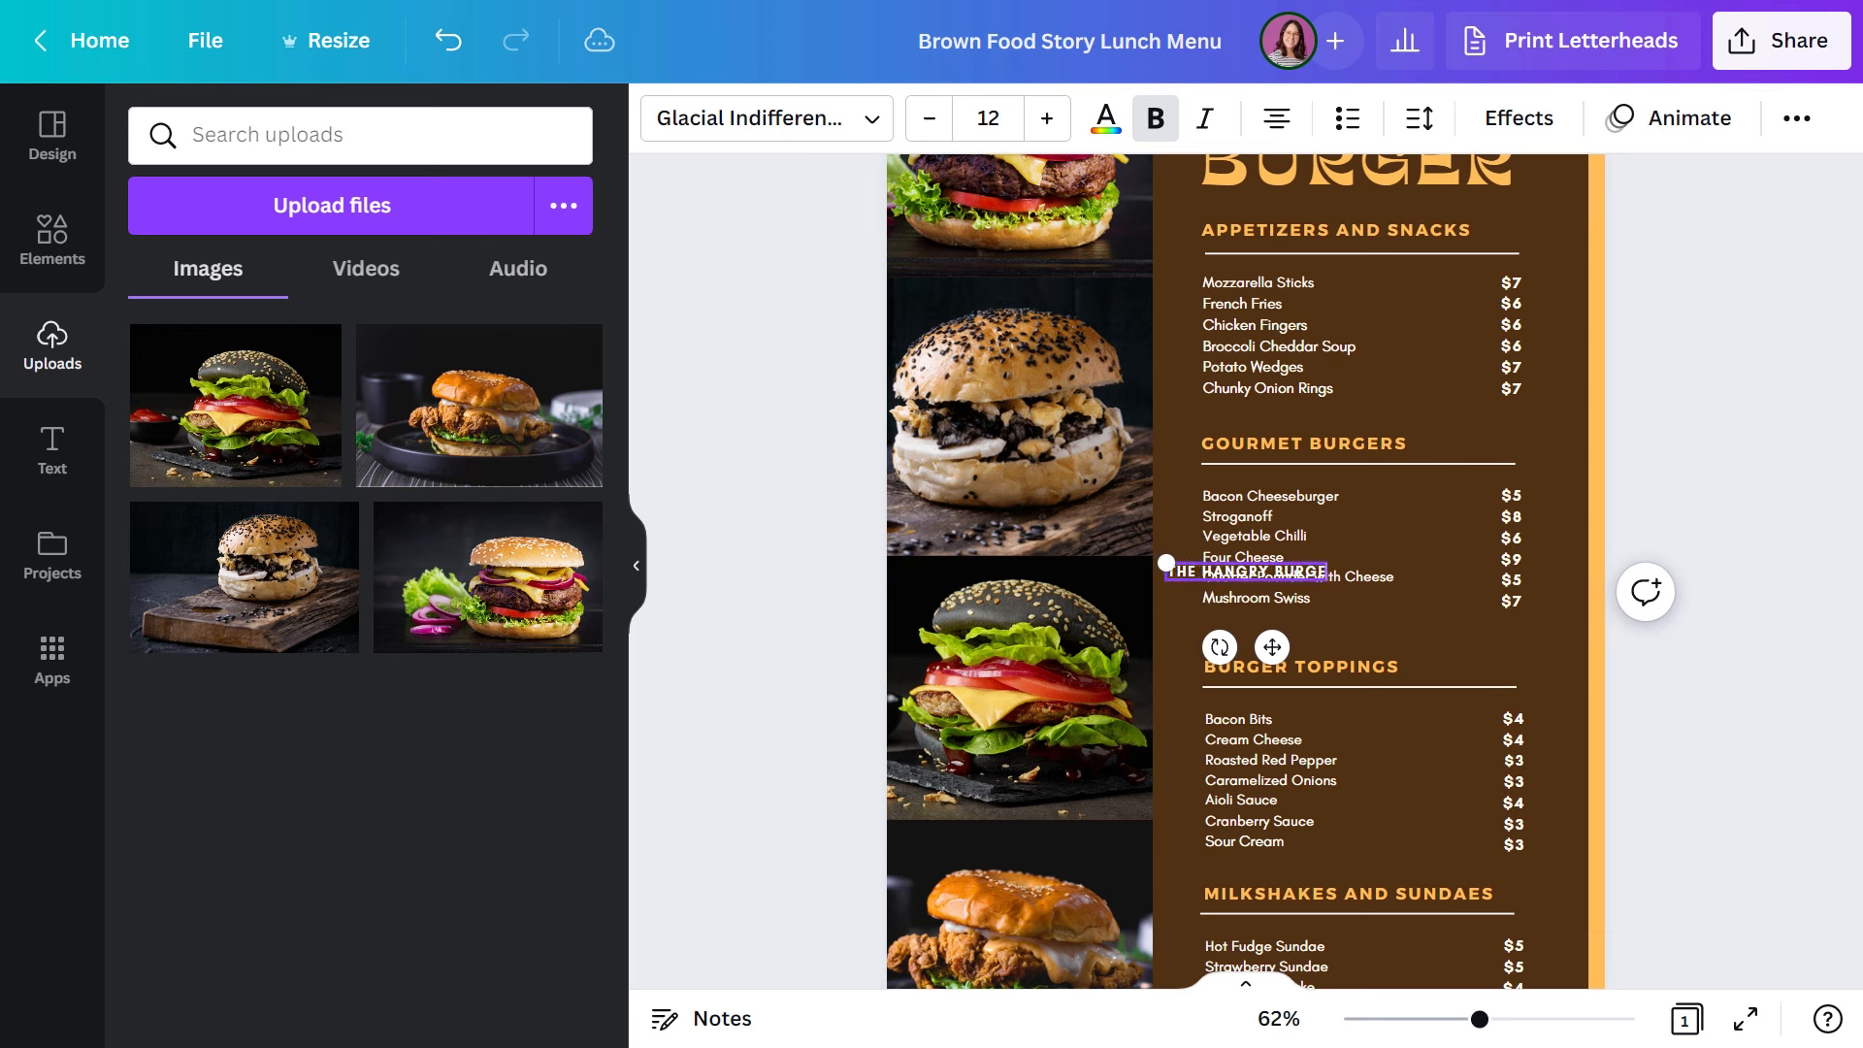
{"action": "left_click_drag", "start_coordinate": [1273, 648], "coordinate": [1080, 330]}
{"action": "key", "text": "t"}
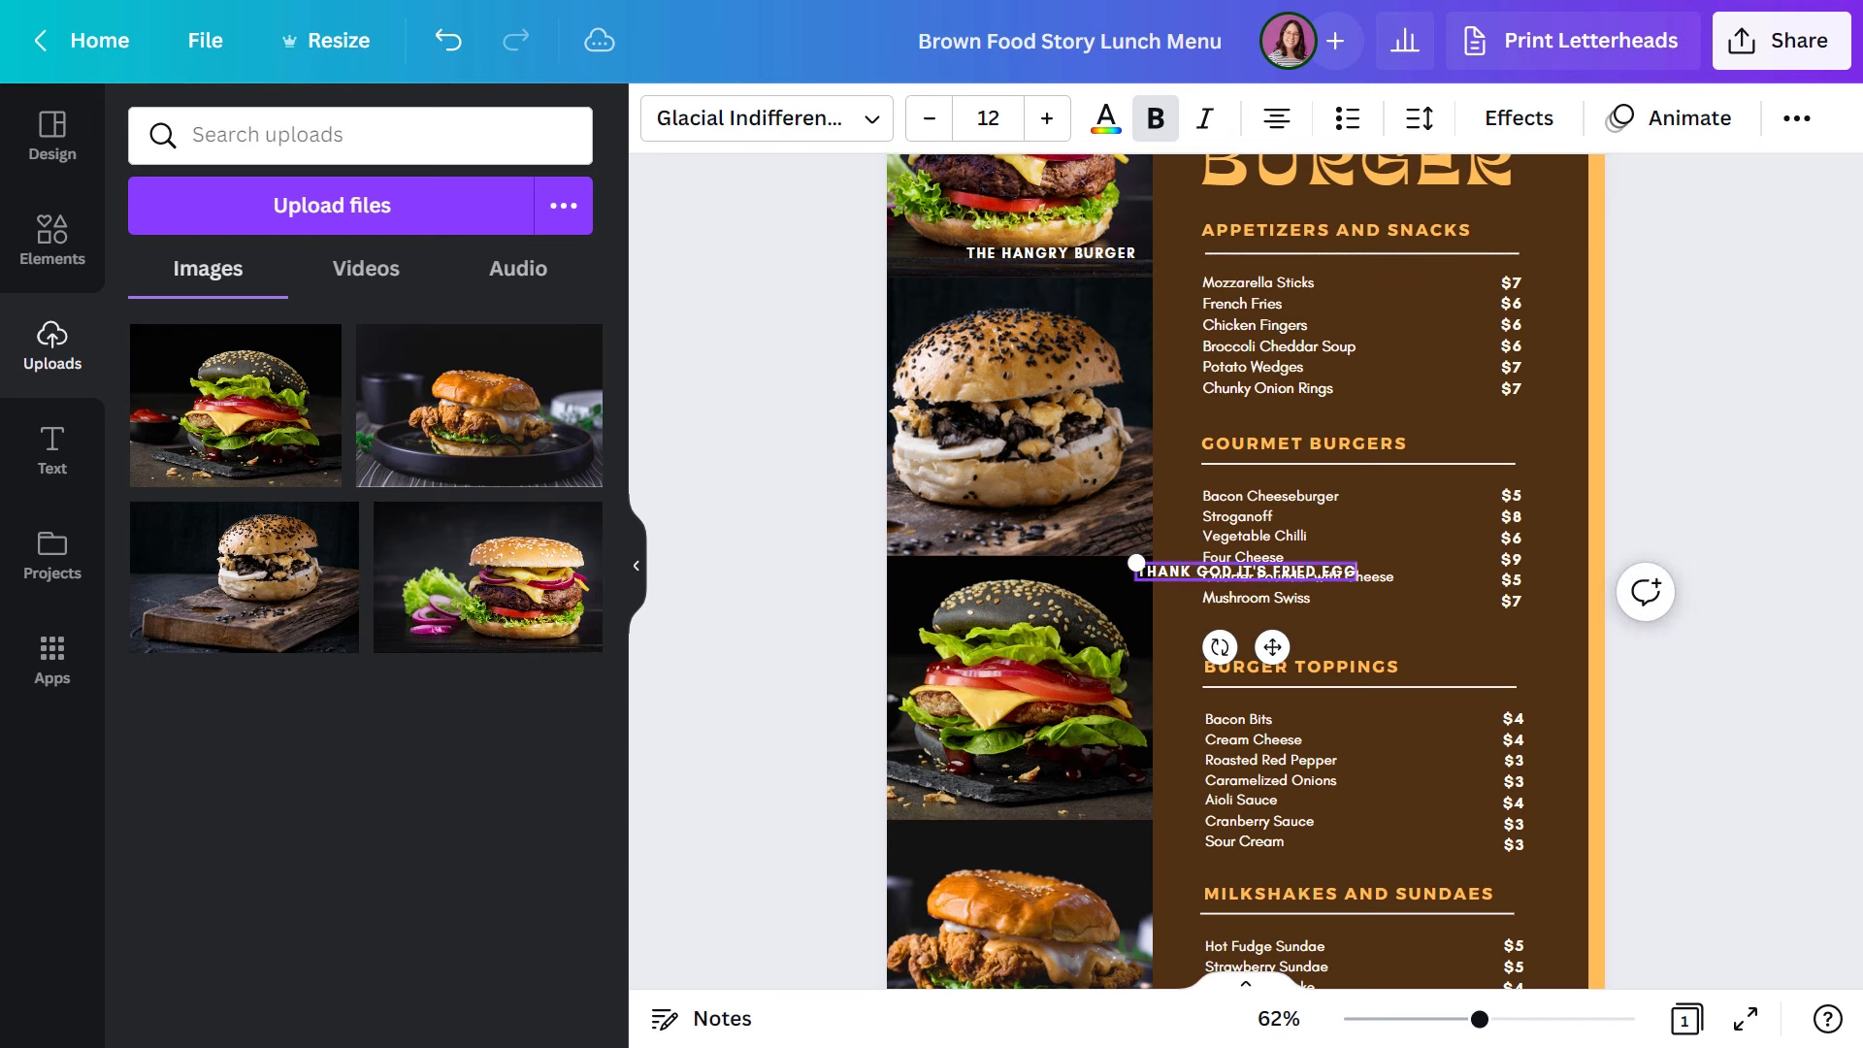
{"action": "left_click_drag", "start_coordinate": [1273, 648], "coordinate": [1077, 608]}
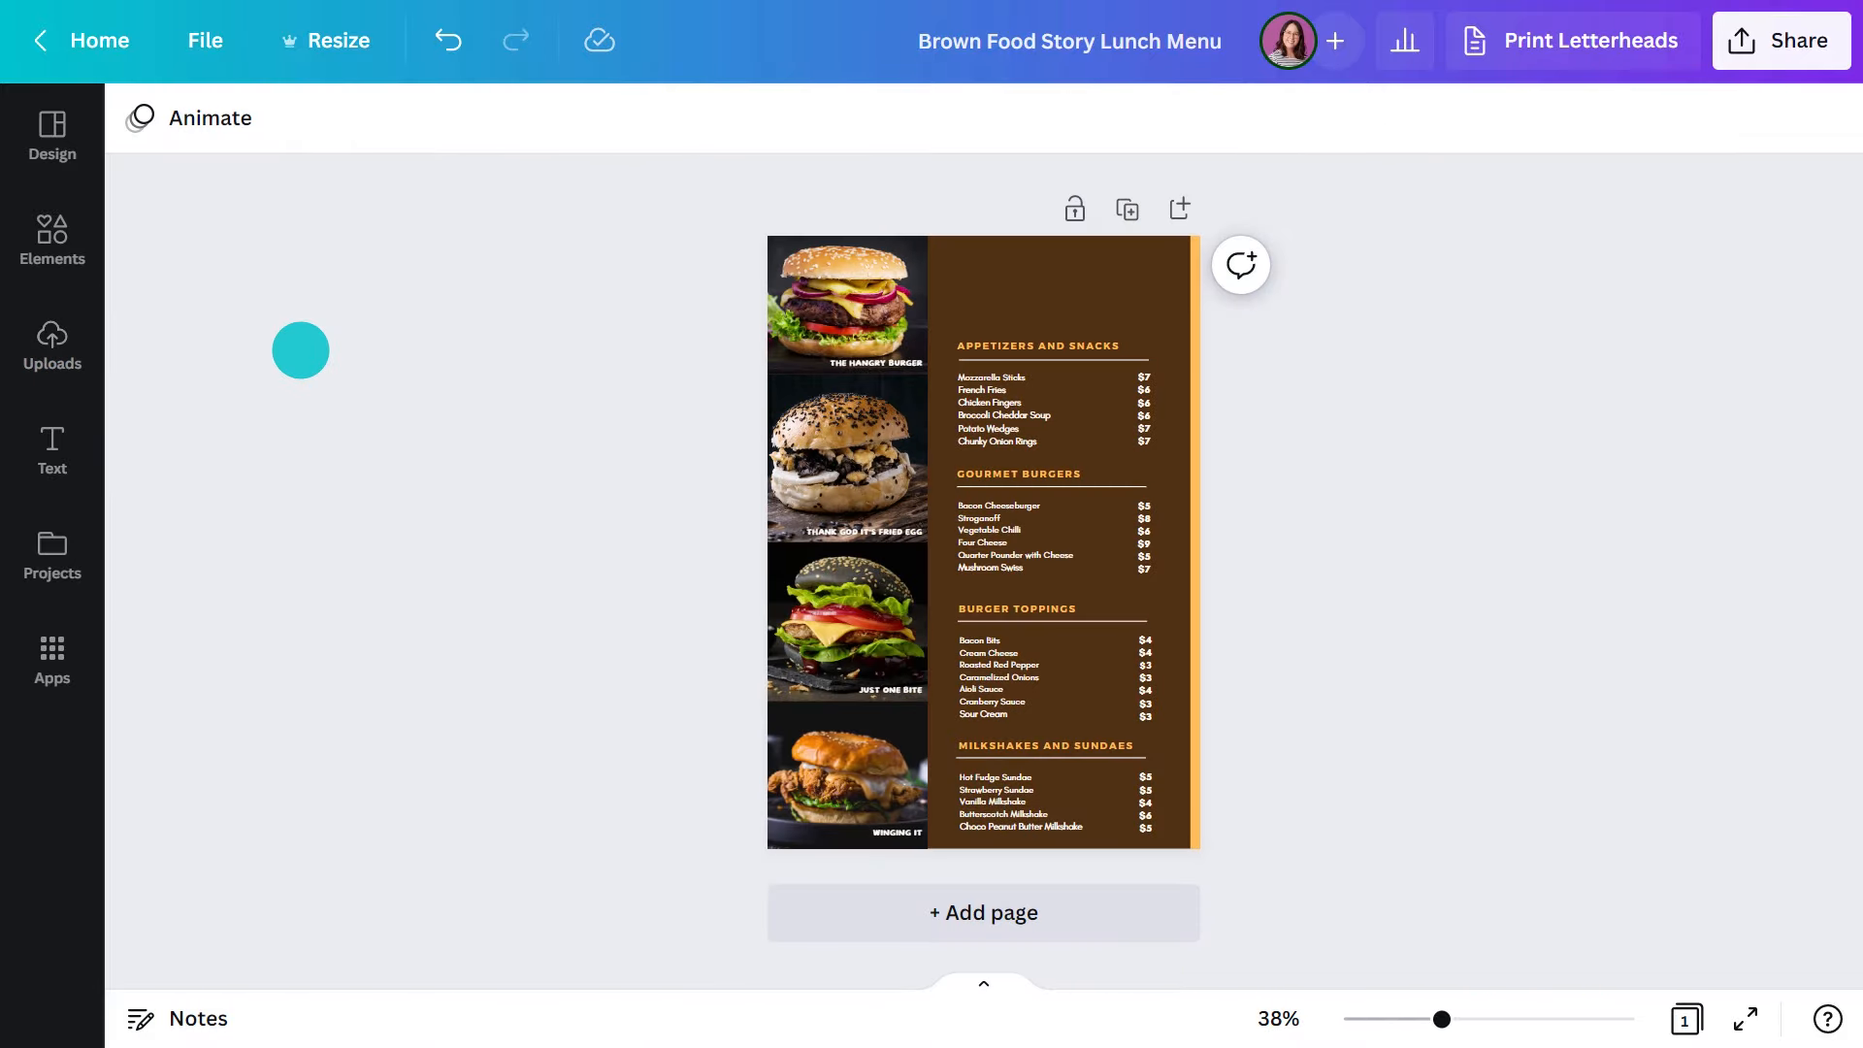
Place the uploaded Burger Hero logo above the Appetizers and Snacks heading
{"action": "left_click", "coordinate": [56, 341]}
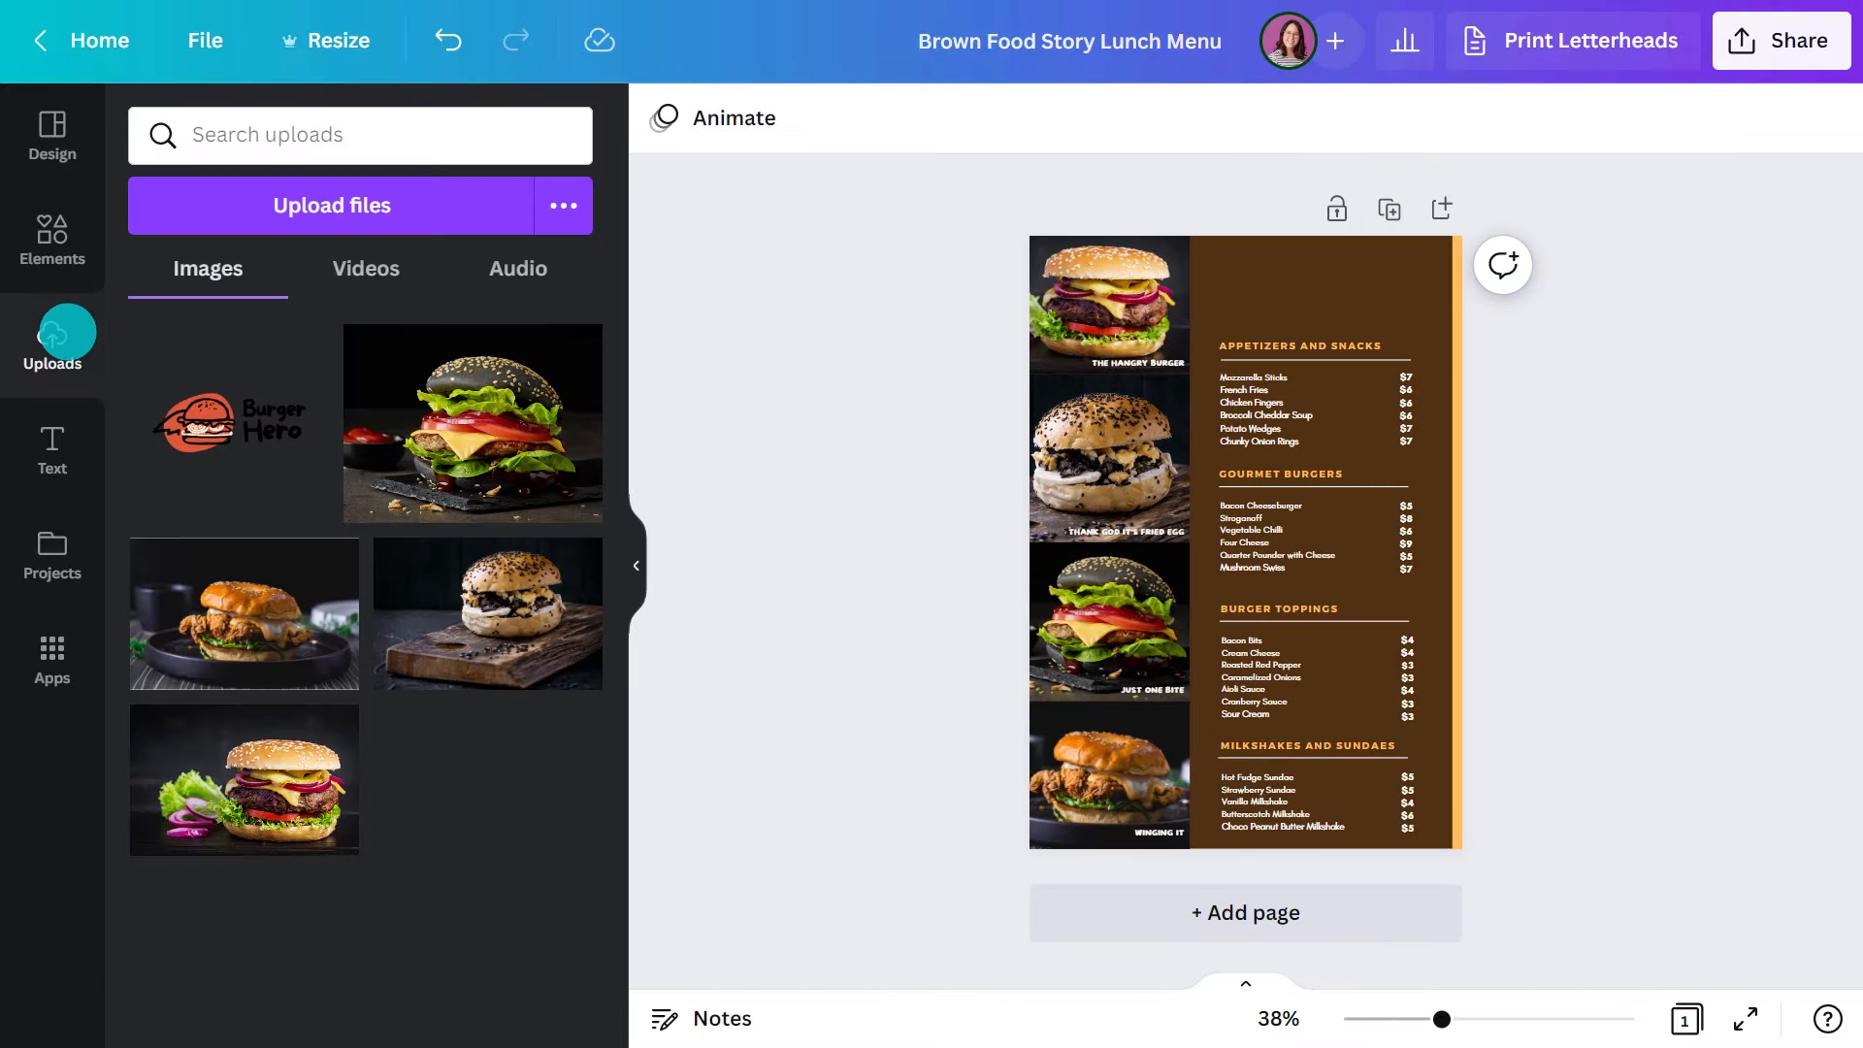
{"action": "left_click_drag", "start_coordinate": [249, 436], "coordinate": [1253, 276]}
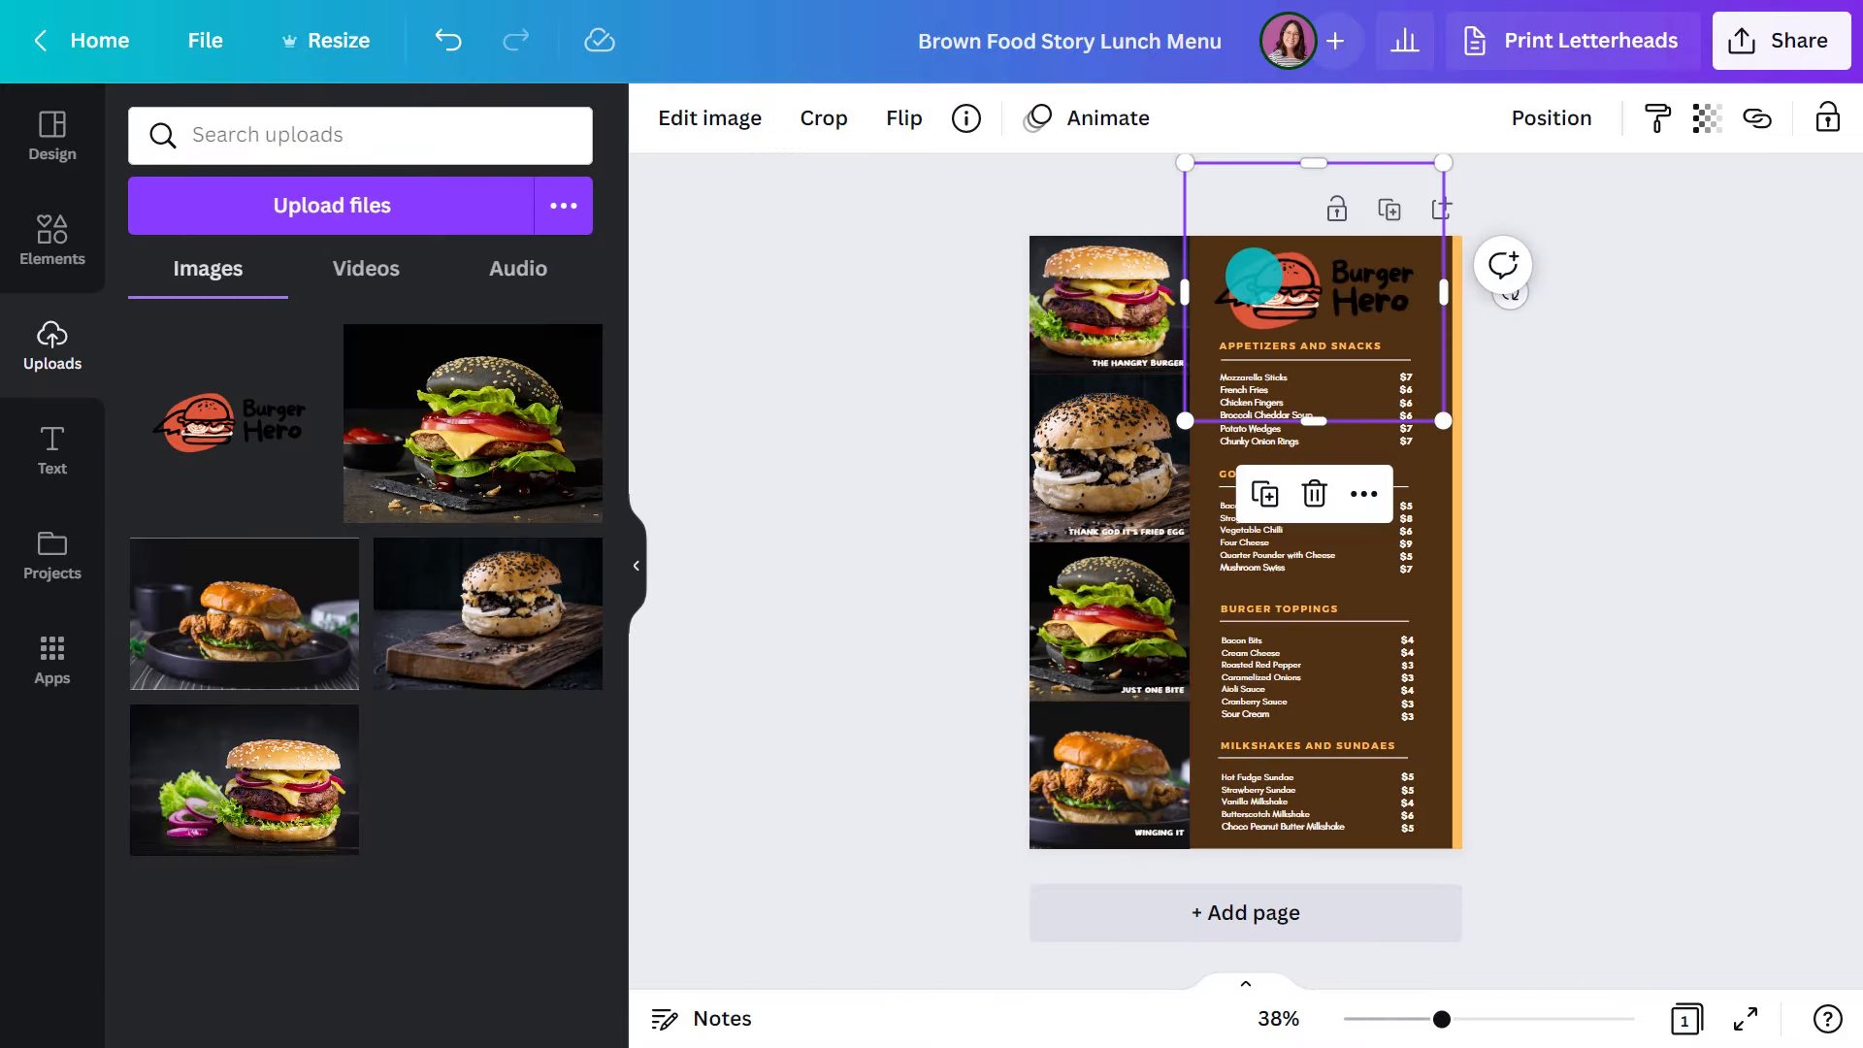
Set the menu page's background colour to #FFF4DC
{"action": "left_click", "coordinate": [1201, 255]}
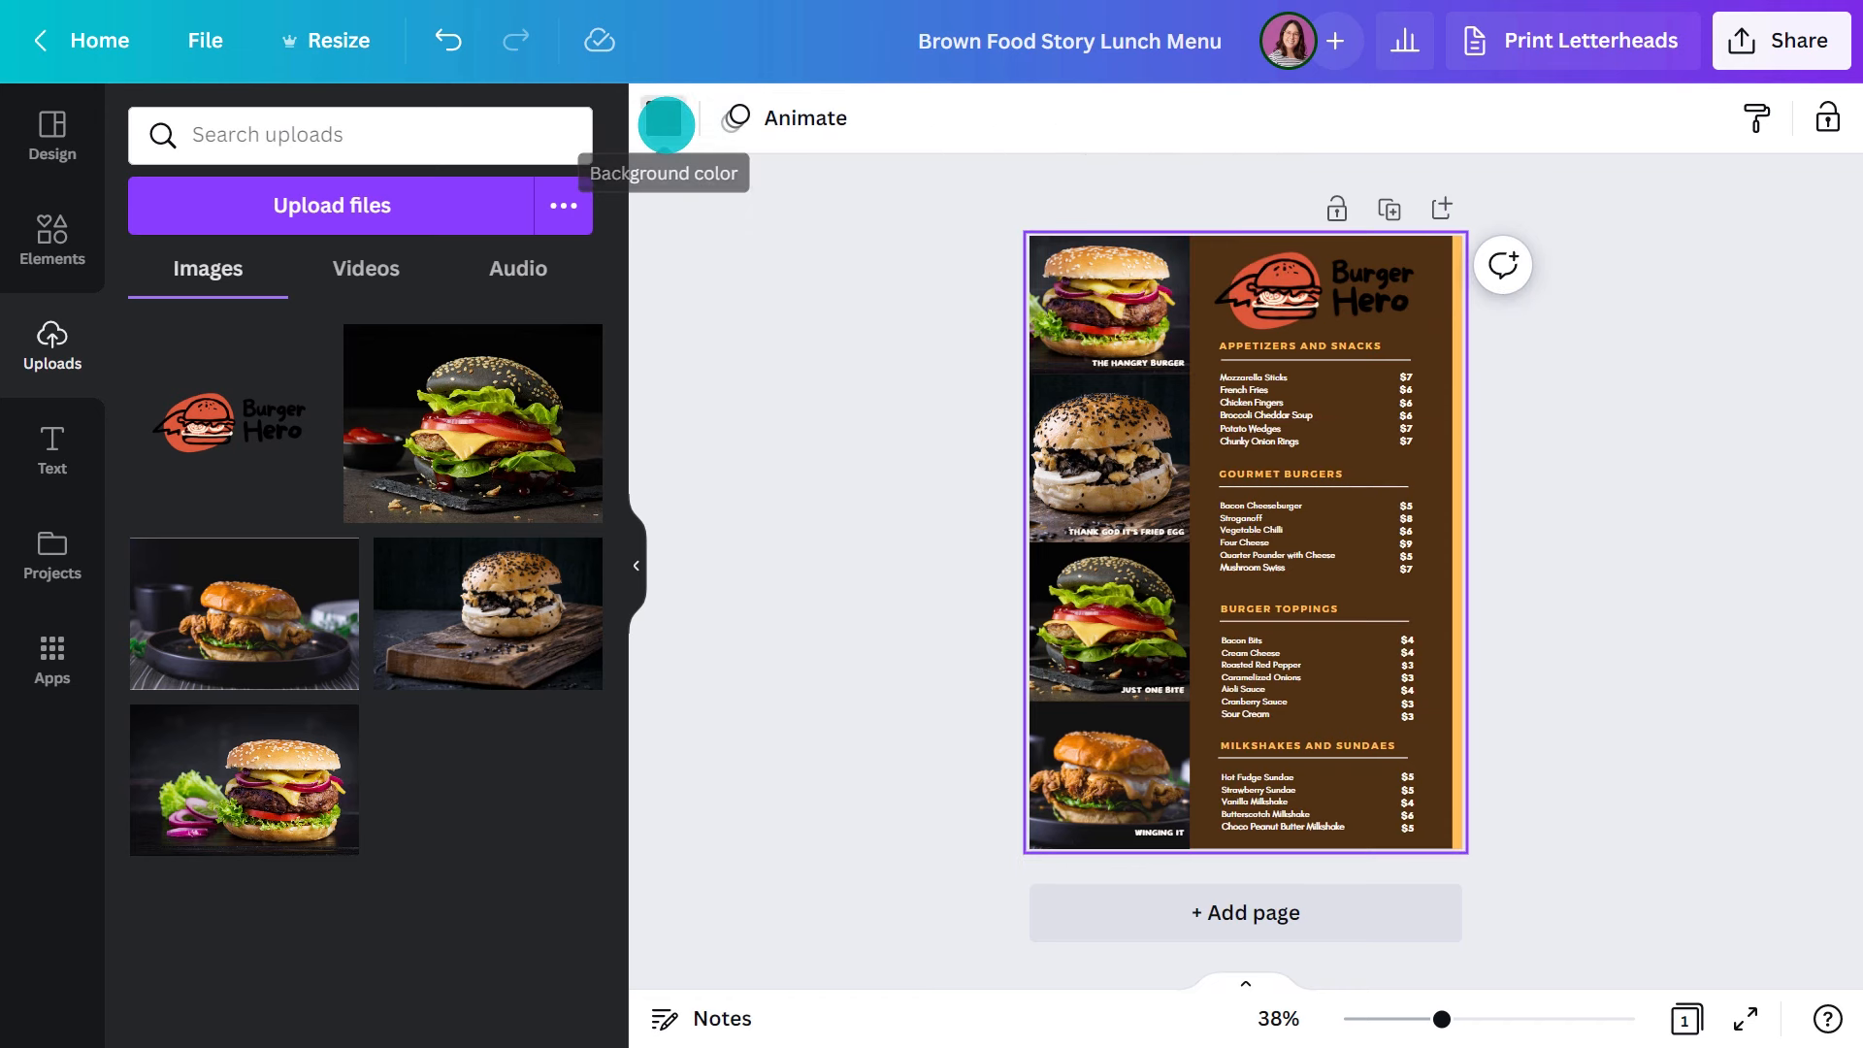
{"action": "left_click", "coordinate": [666, 120]}
{"action": "left_click", "coordinate": [170, 269]}
{"action": "type", "text": "#FFF4DC"}
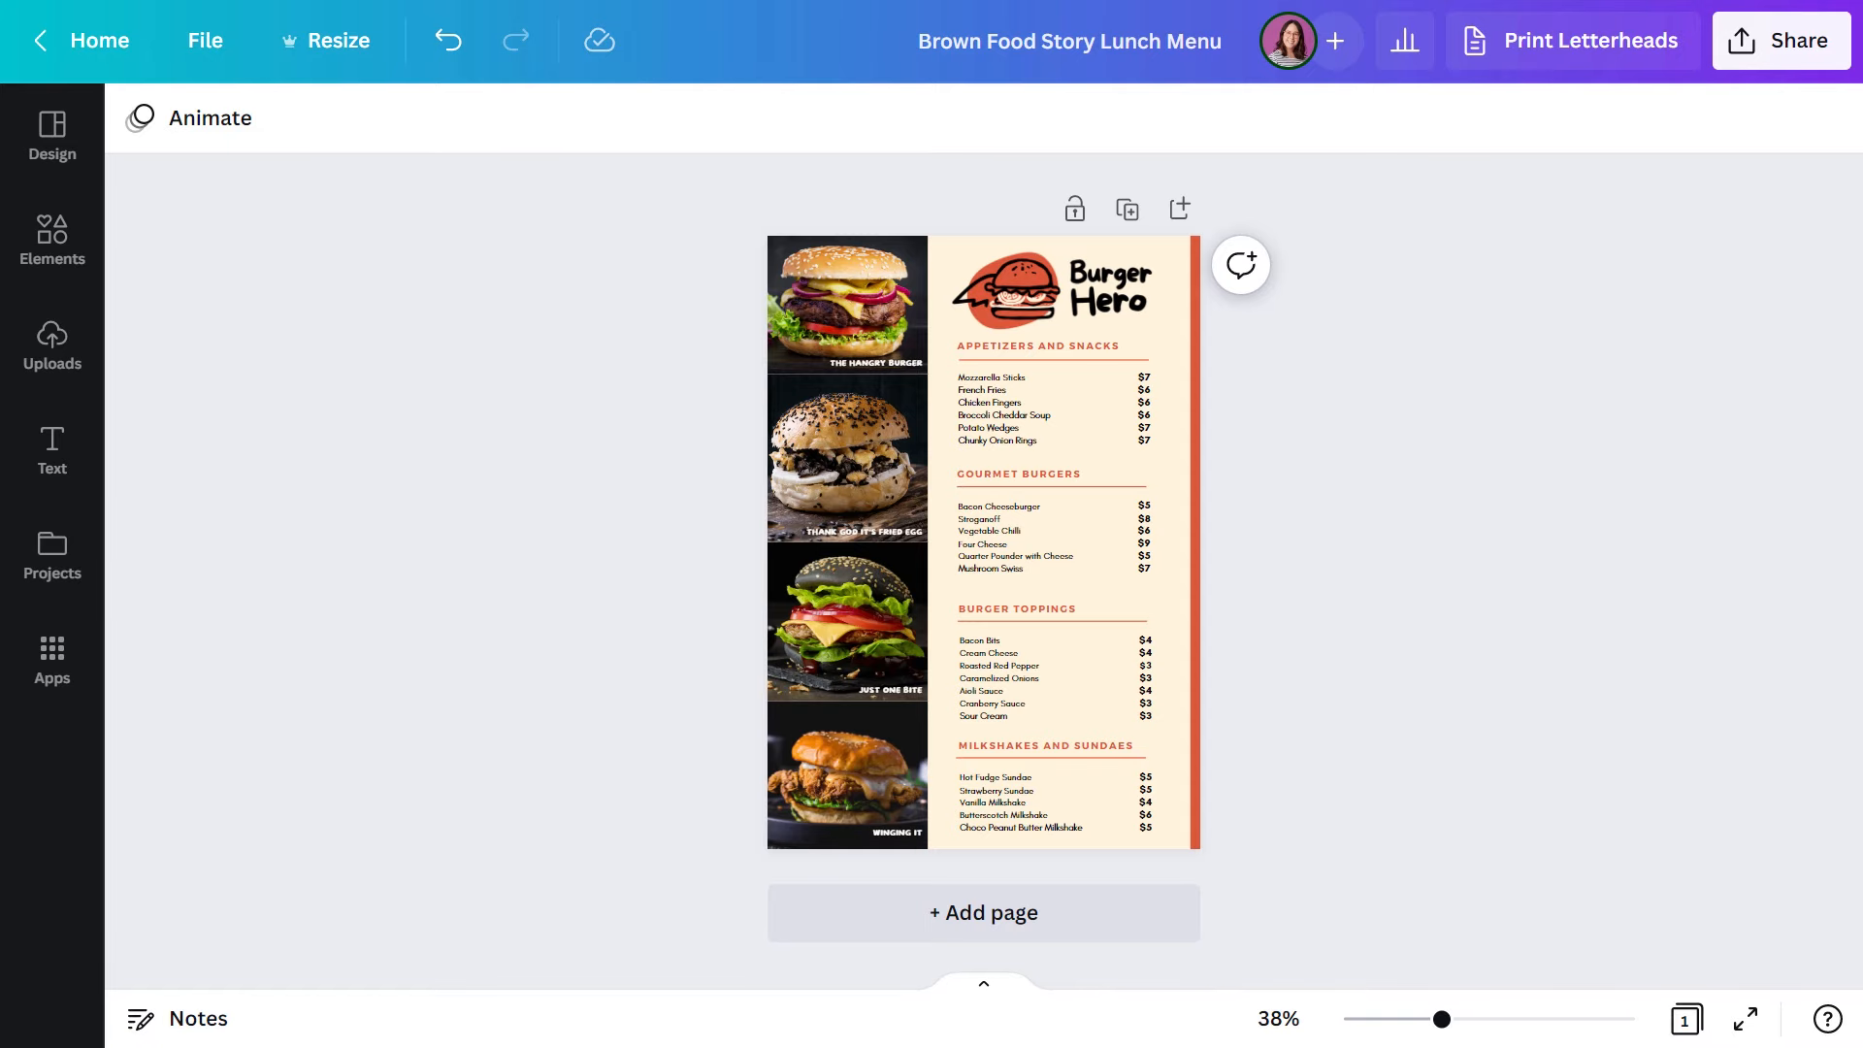
Change the Appetizers and Snacks heading to "SIDEKICKS" and the Gourmet Burgers heading to "HERO BURGERS"
{"action": "scroll", "coordinate": [1227, 368], "scroll_direction": "up", "scroll_amount": 5}
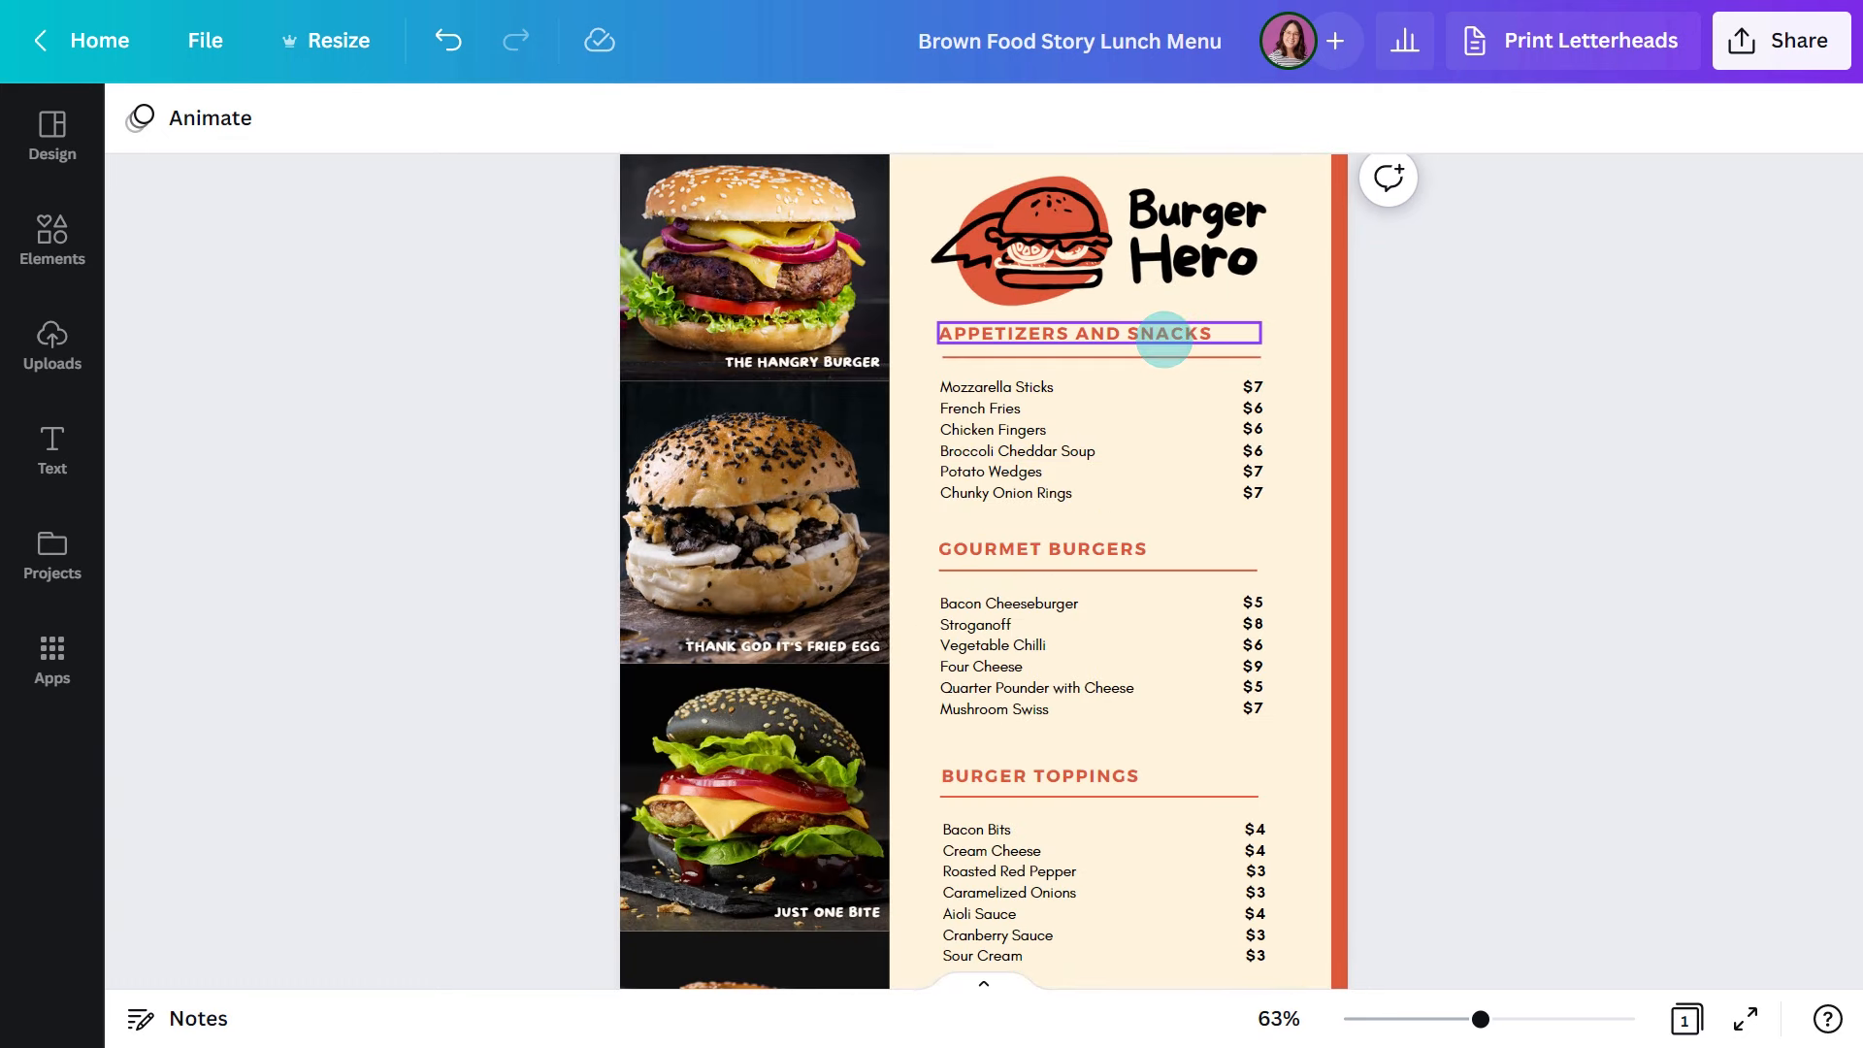
{"action": "double_click", "coordinate": [1164, 332]}
{"action": "type", "text": "SIDEKICKS"}
{"action": "double_click", "coordinate": [1043, 548]}
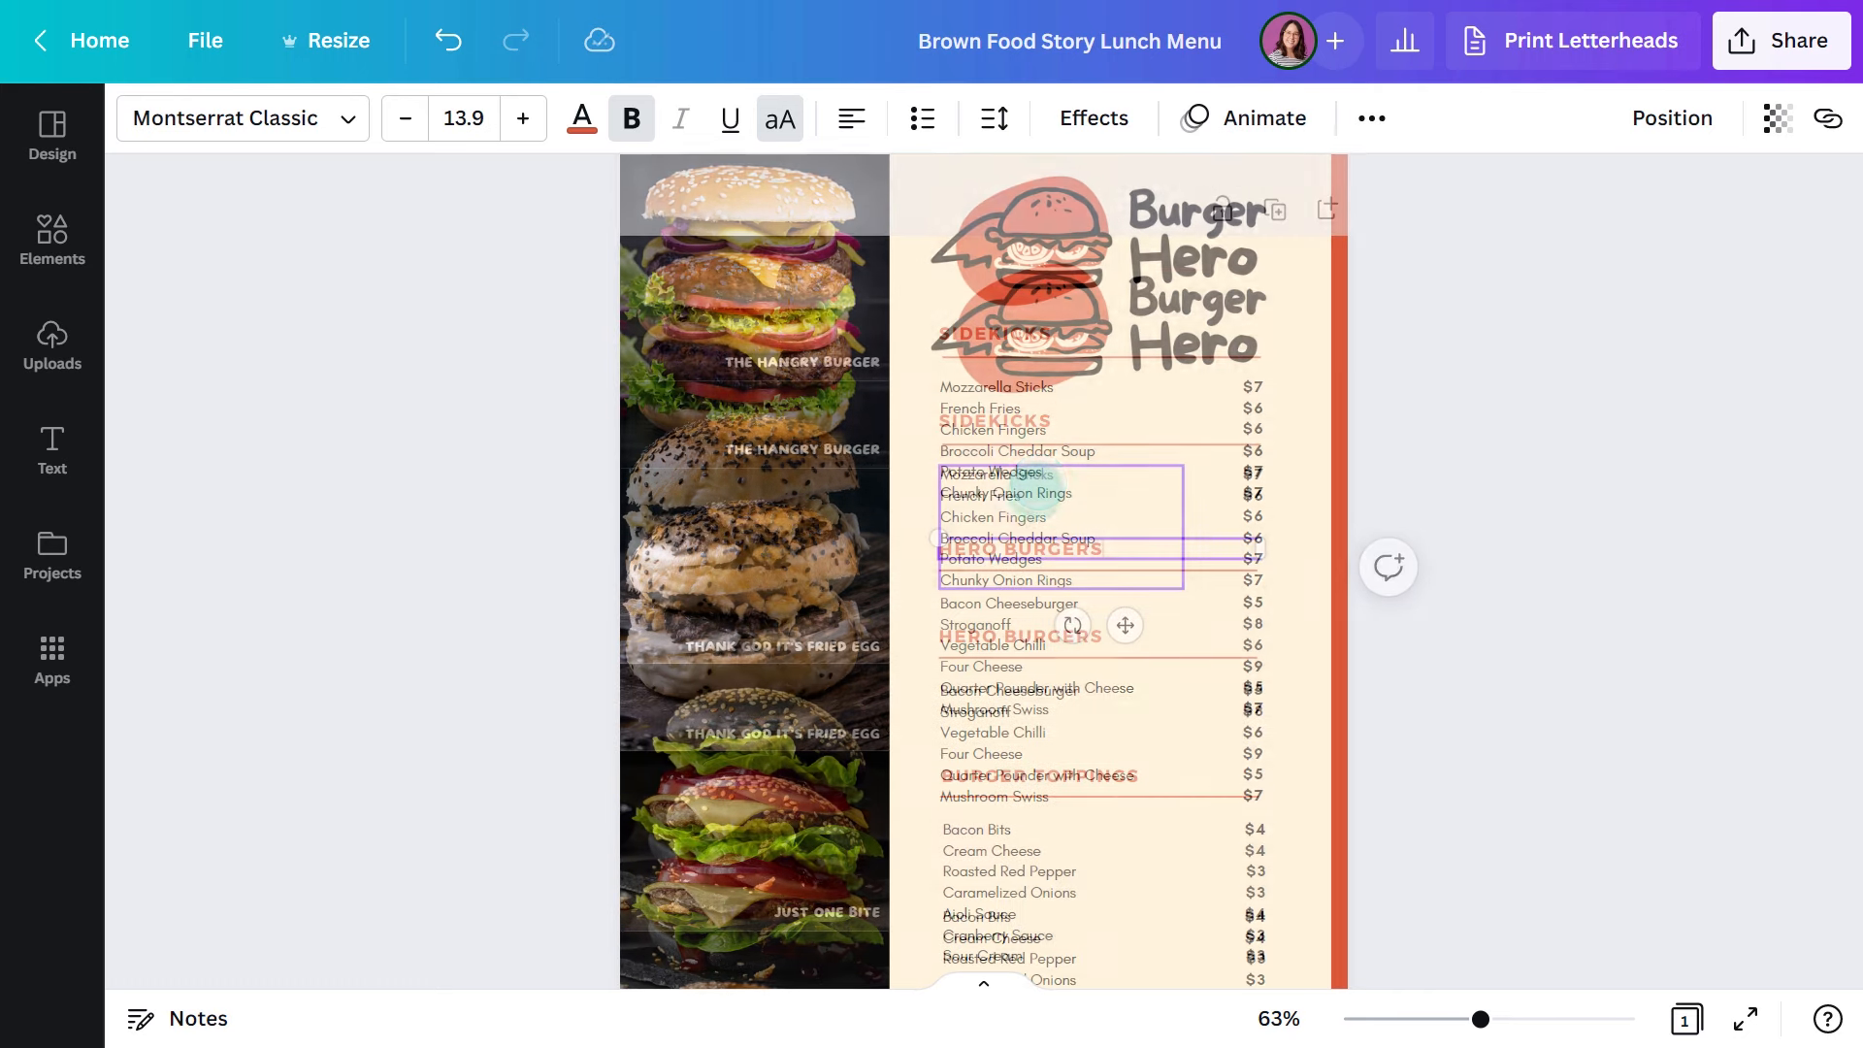
Replace the Sidekicks items with French Fries (VG), Sweet Potato Fries (VG), Buffalo Chicken Wings and Cheesy Onion Rings (VE)
{"action": "double_click", "coordinate": [1040, 477]}
{"action": "type", "text": "F"}
{"action": "type", "text": "rench Fries (V"}
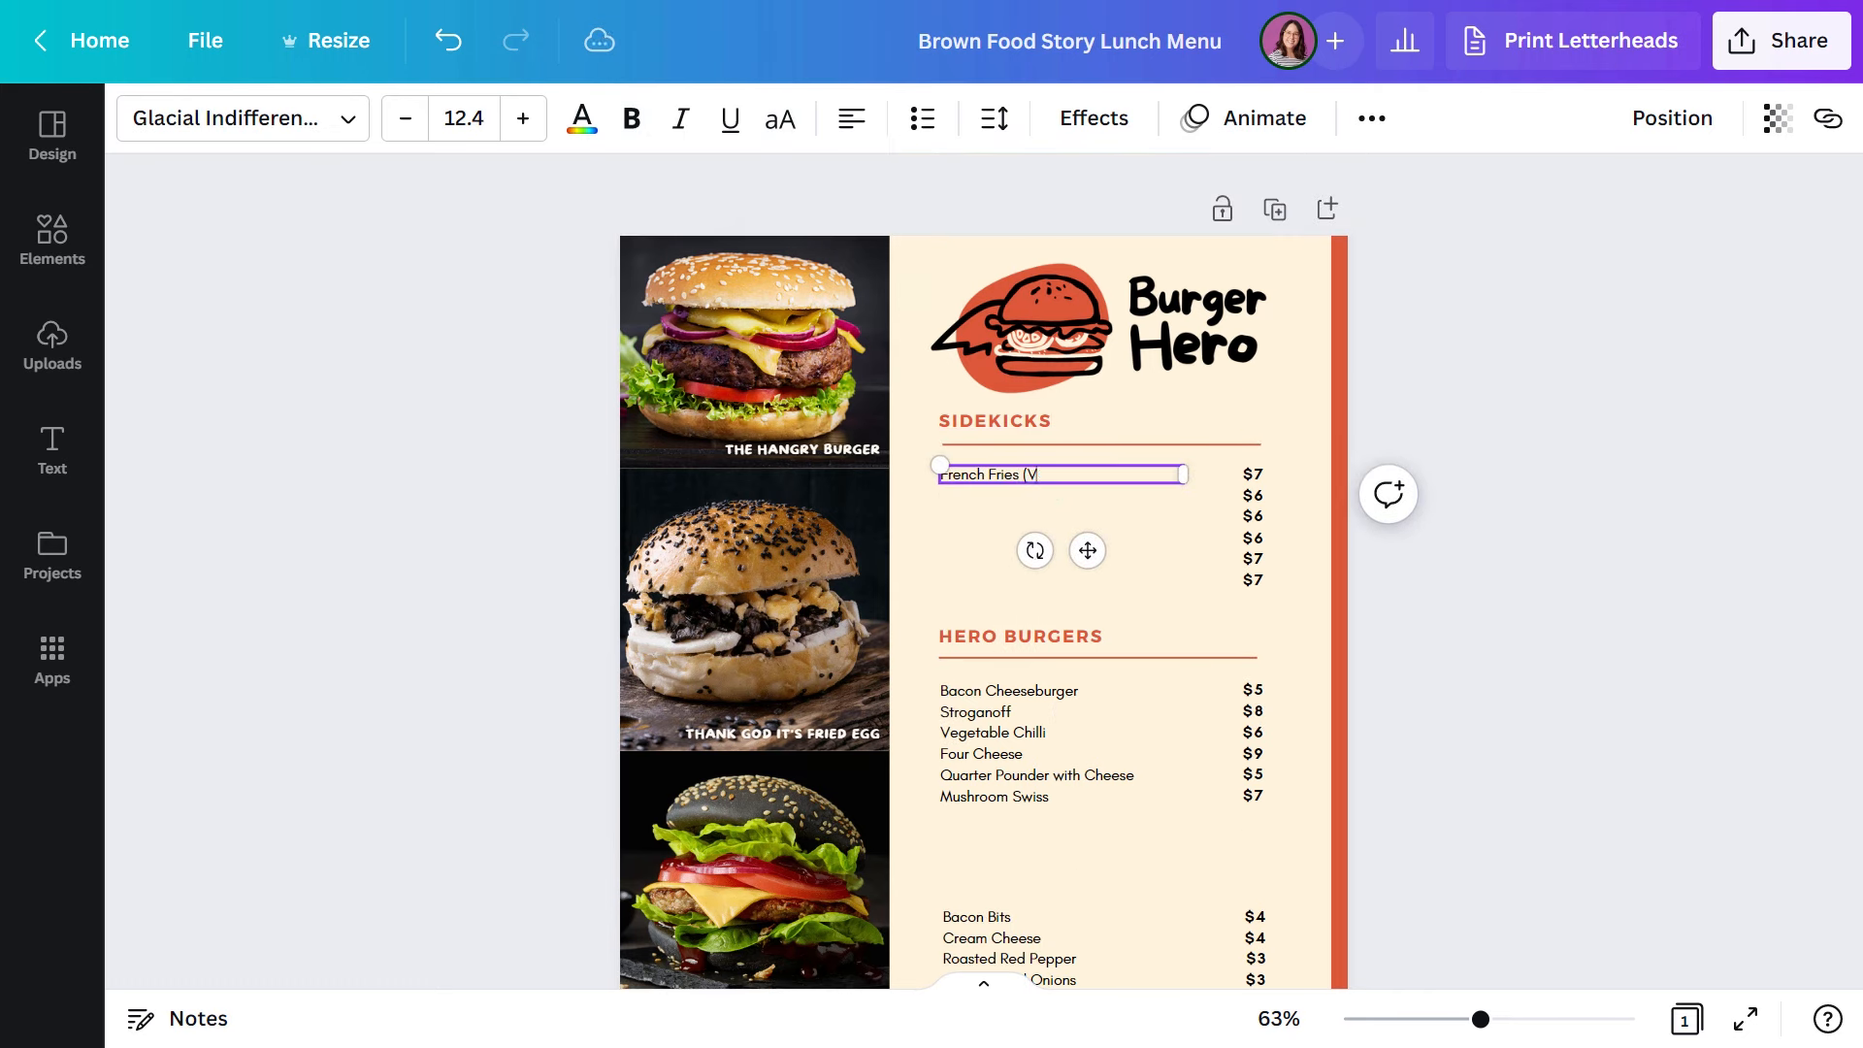
{"action": "type", "text": "G)"}
{"action": "key", "text": "Return"}
{"action": "type", "text": "S"}
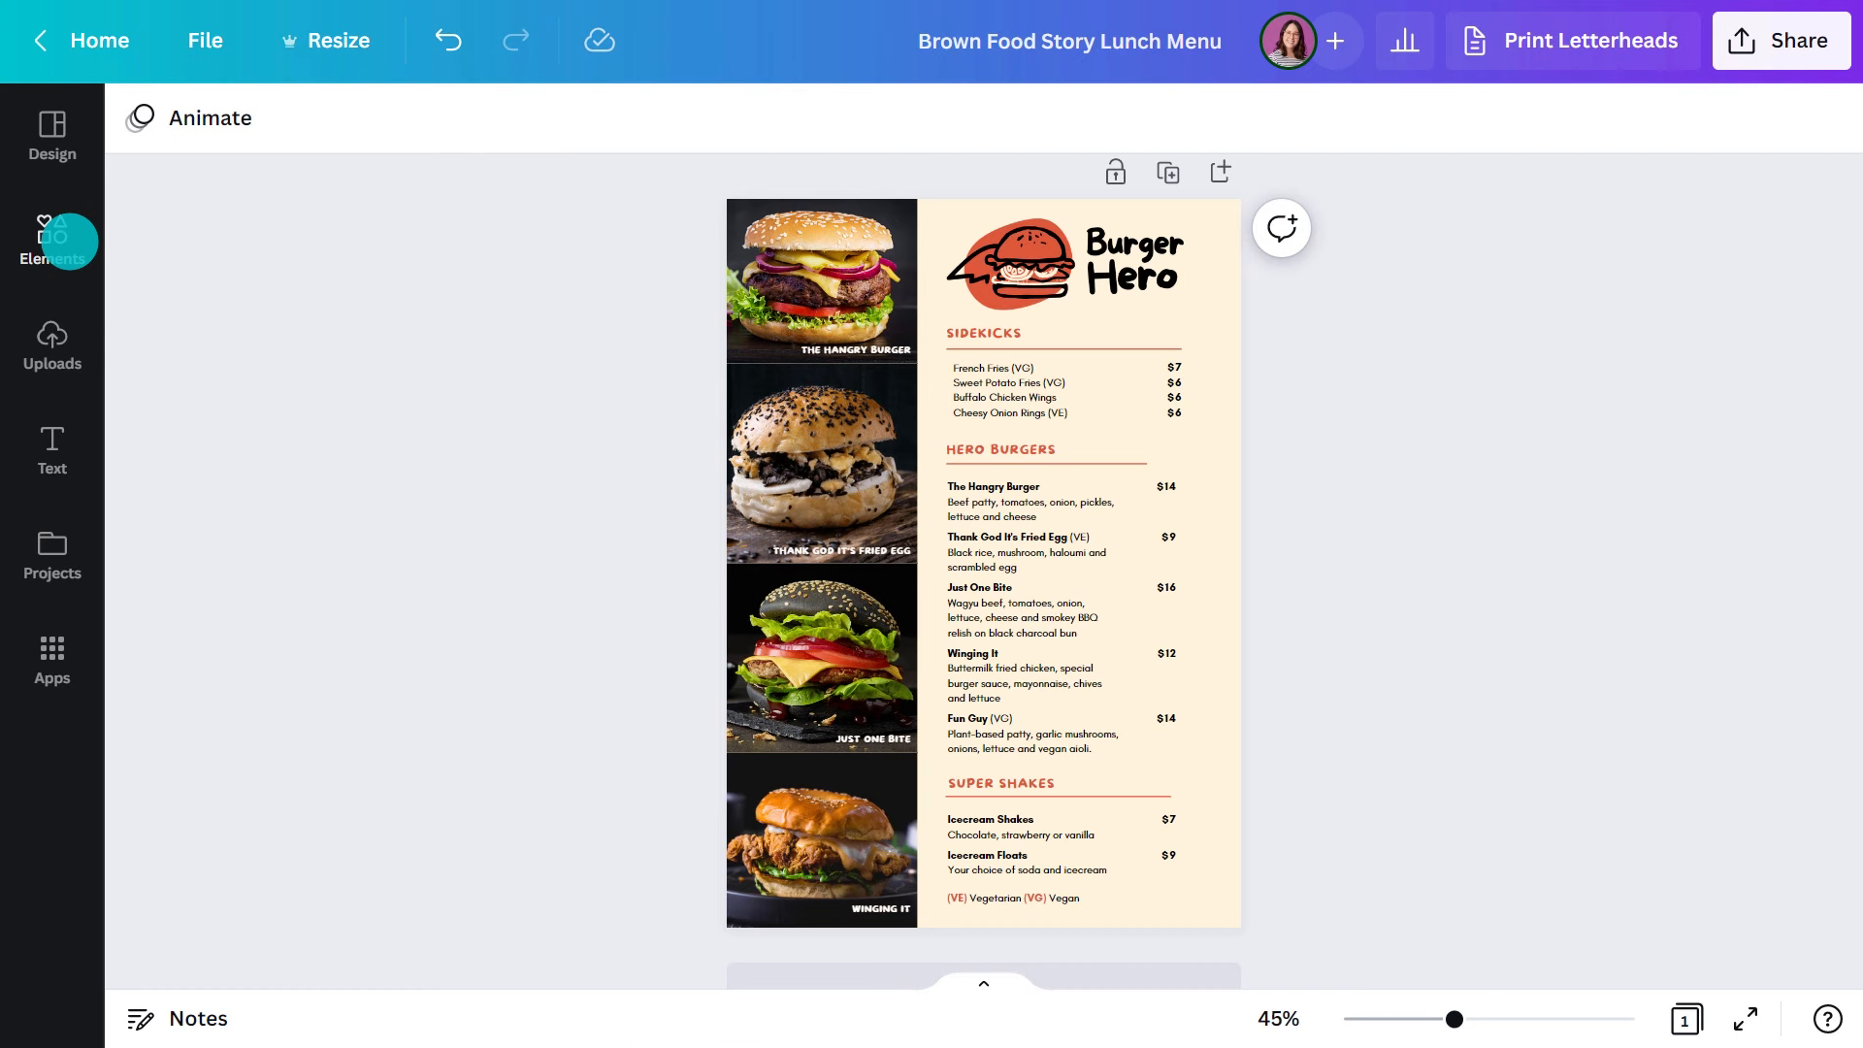
Place a small outlined burger graphic from a "burger drawing" search beside the Hero Burgers heading and recolour it orange-red
{"action": "left_click", "coordinate": [68, 241]}
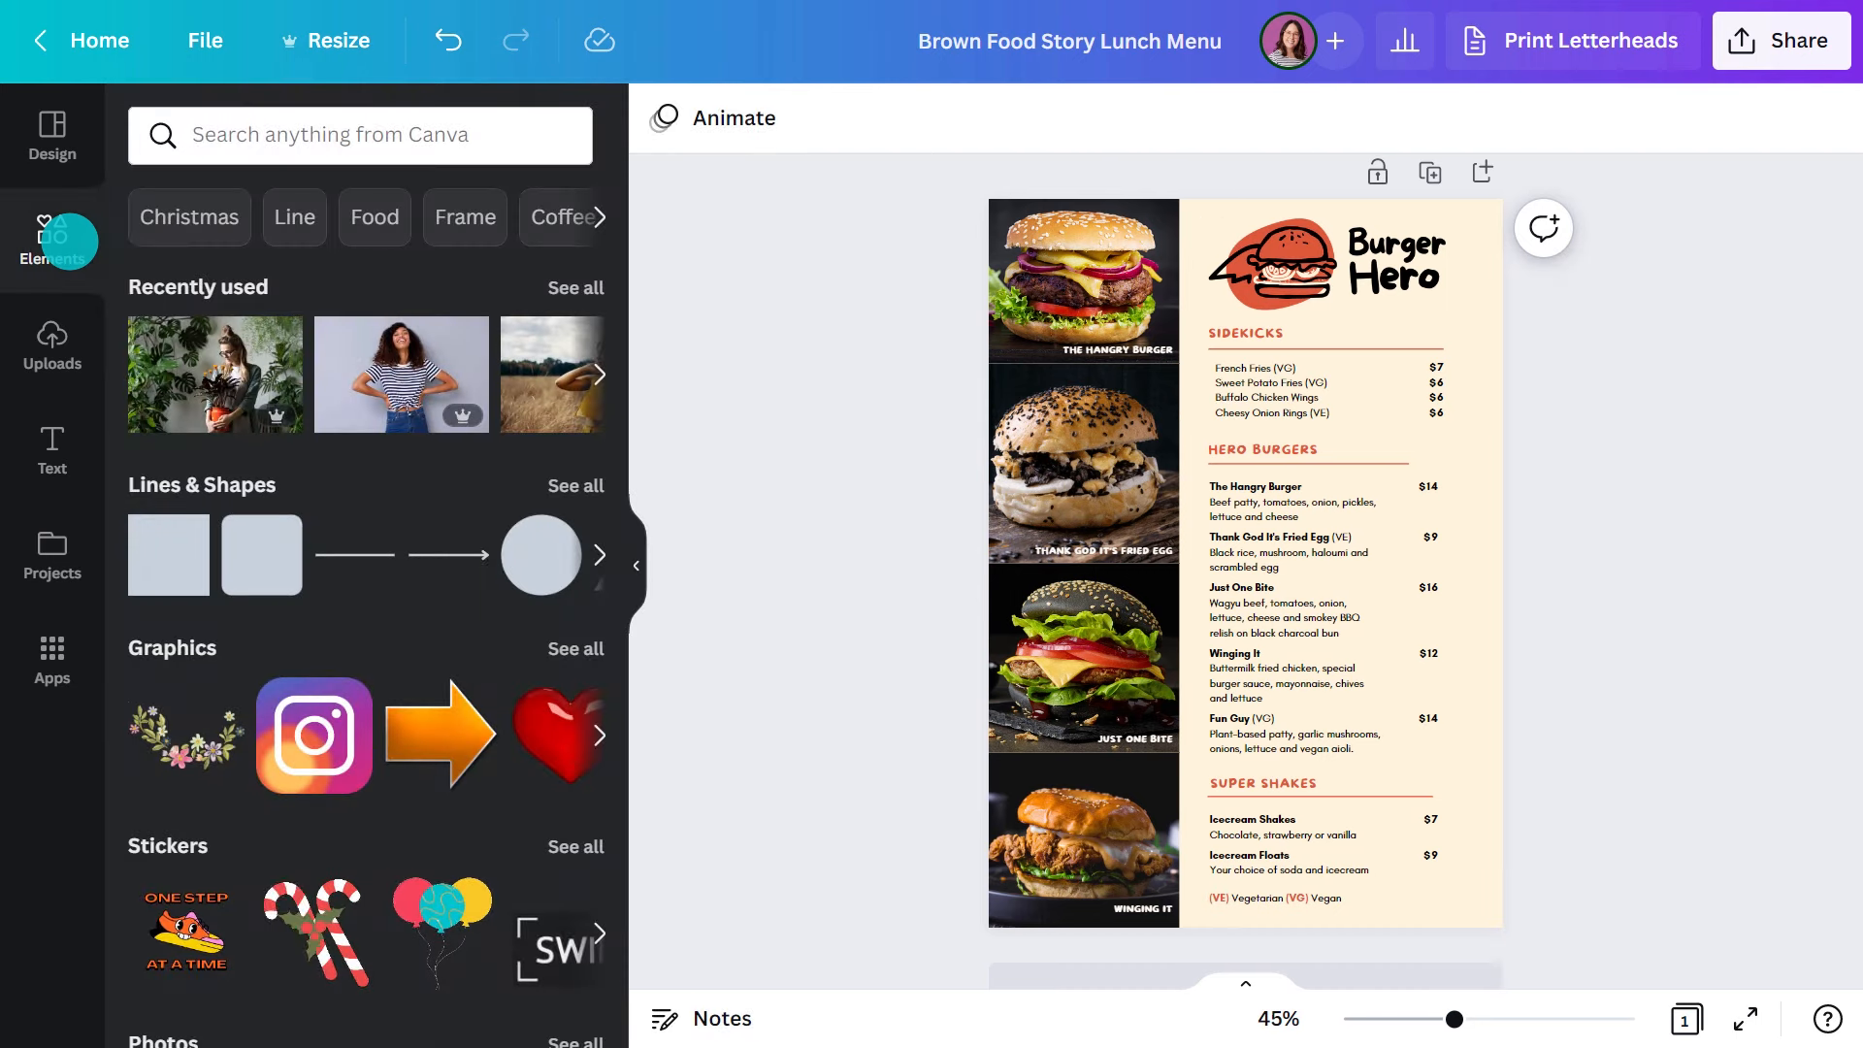
{"action": "left_click", "coordinate": [280, 136]}
{"action": "type", "text": "burger drawing"}
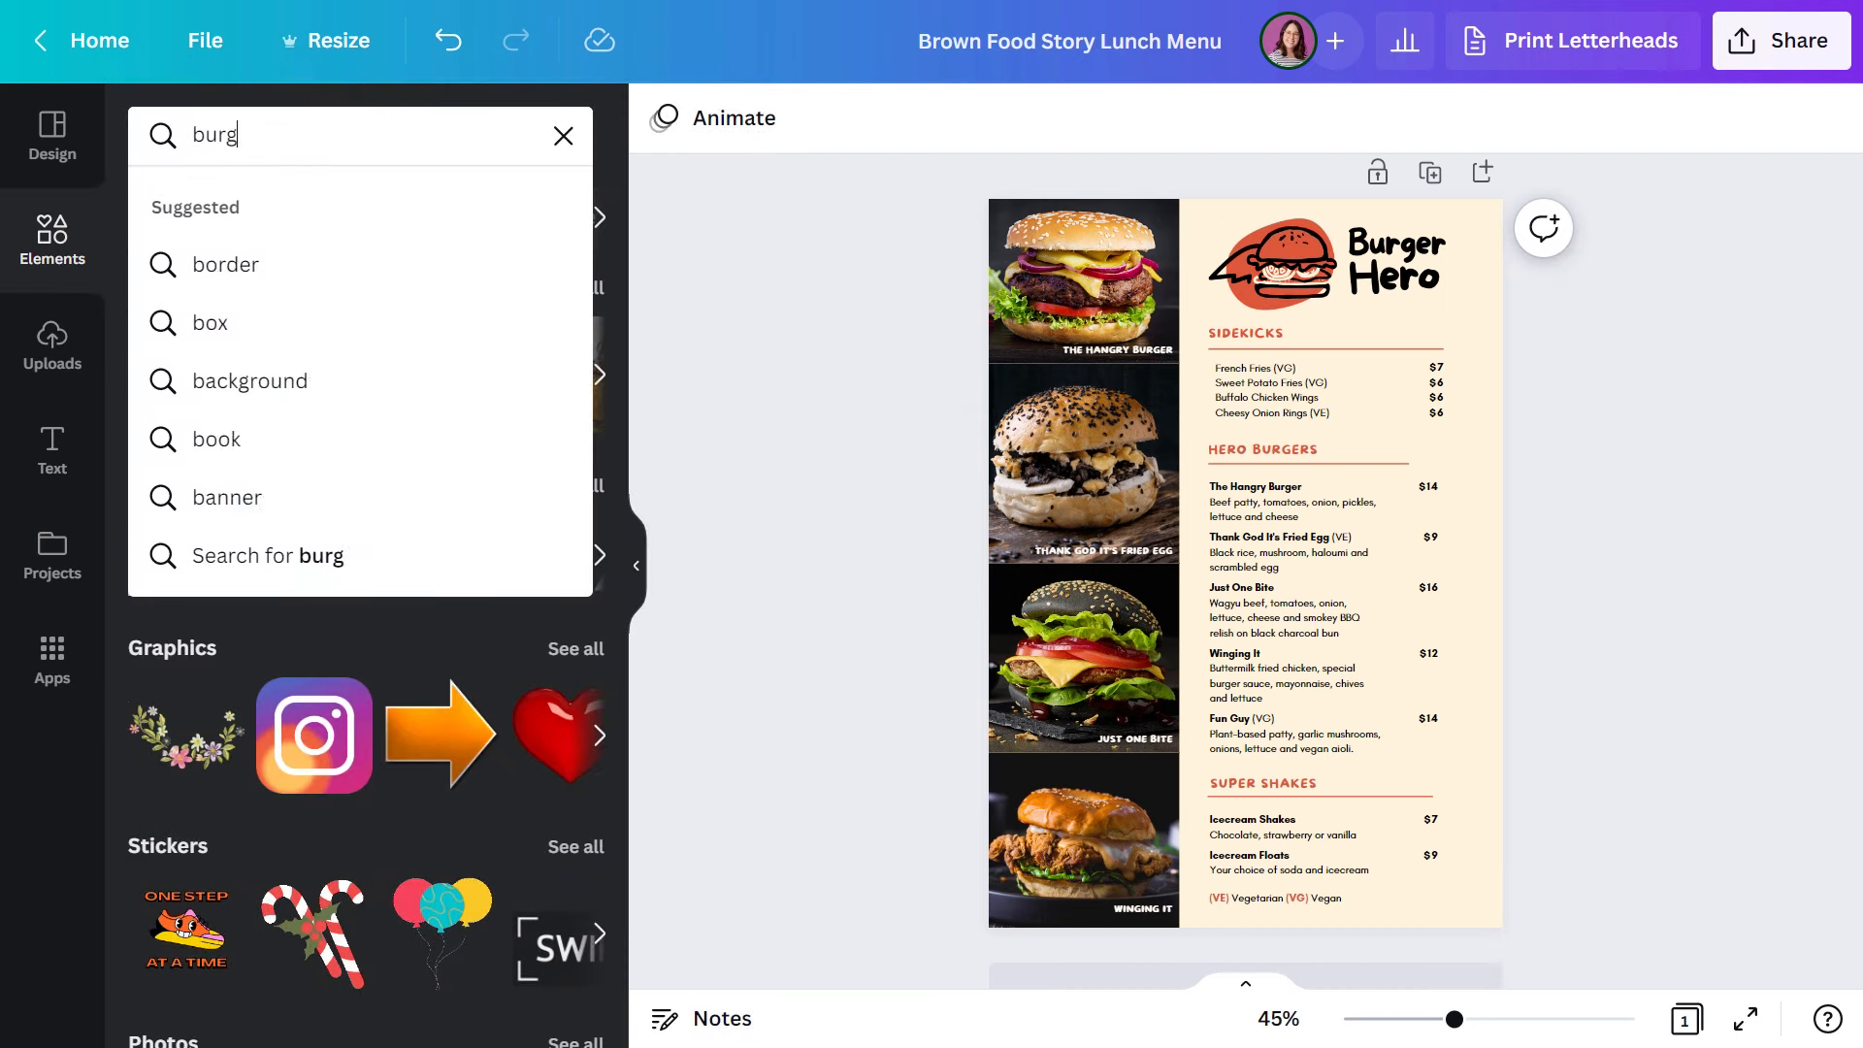
{"action": "key", "text": "Return"}
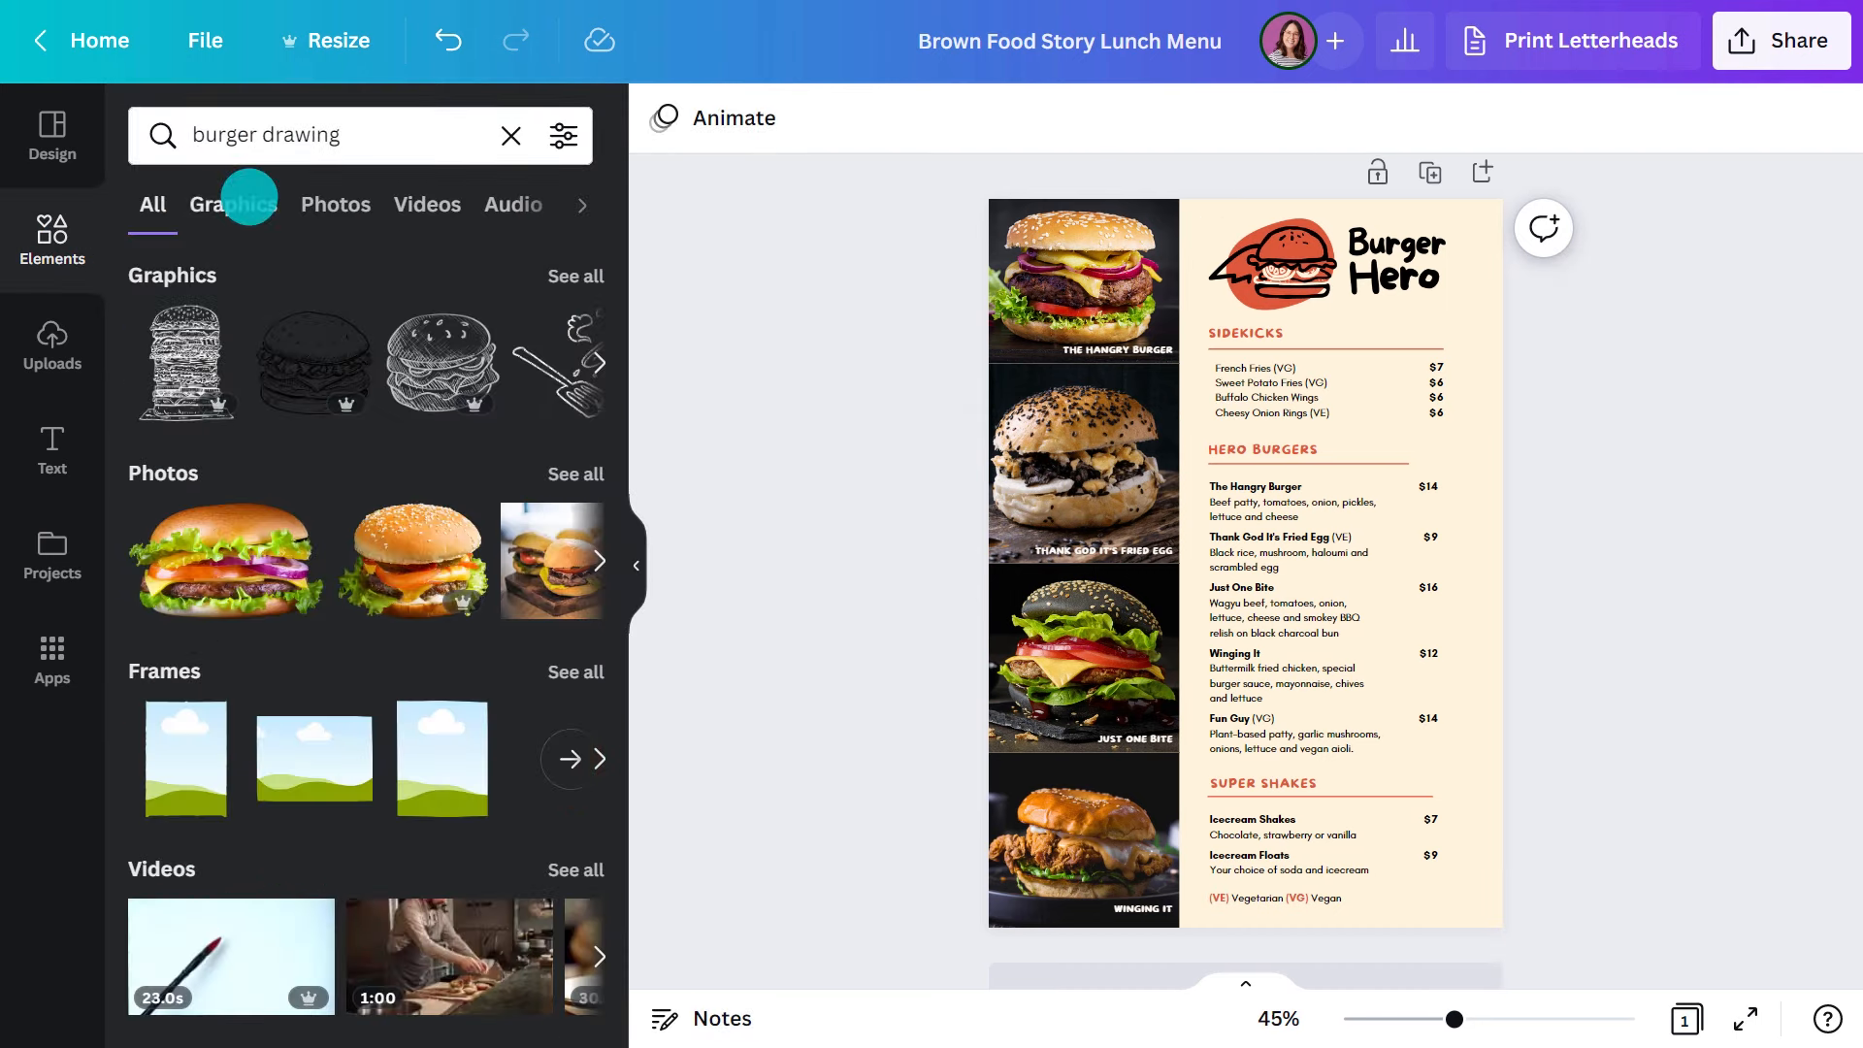
{"action": "left_click", "coordinate": [249, 200]}
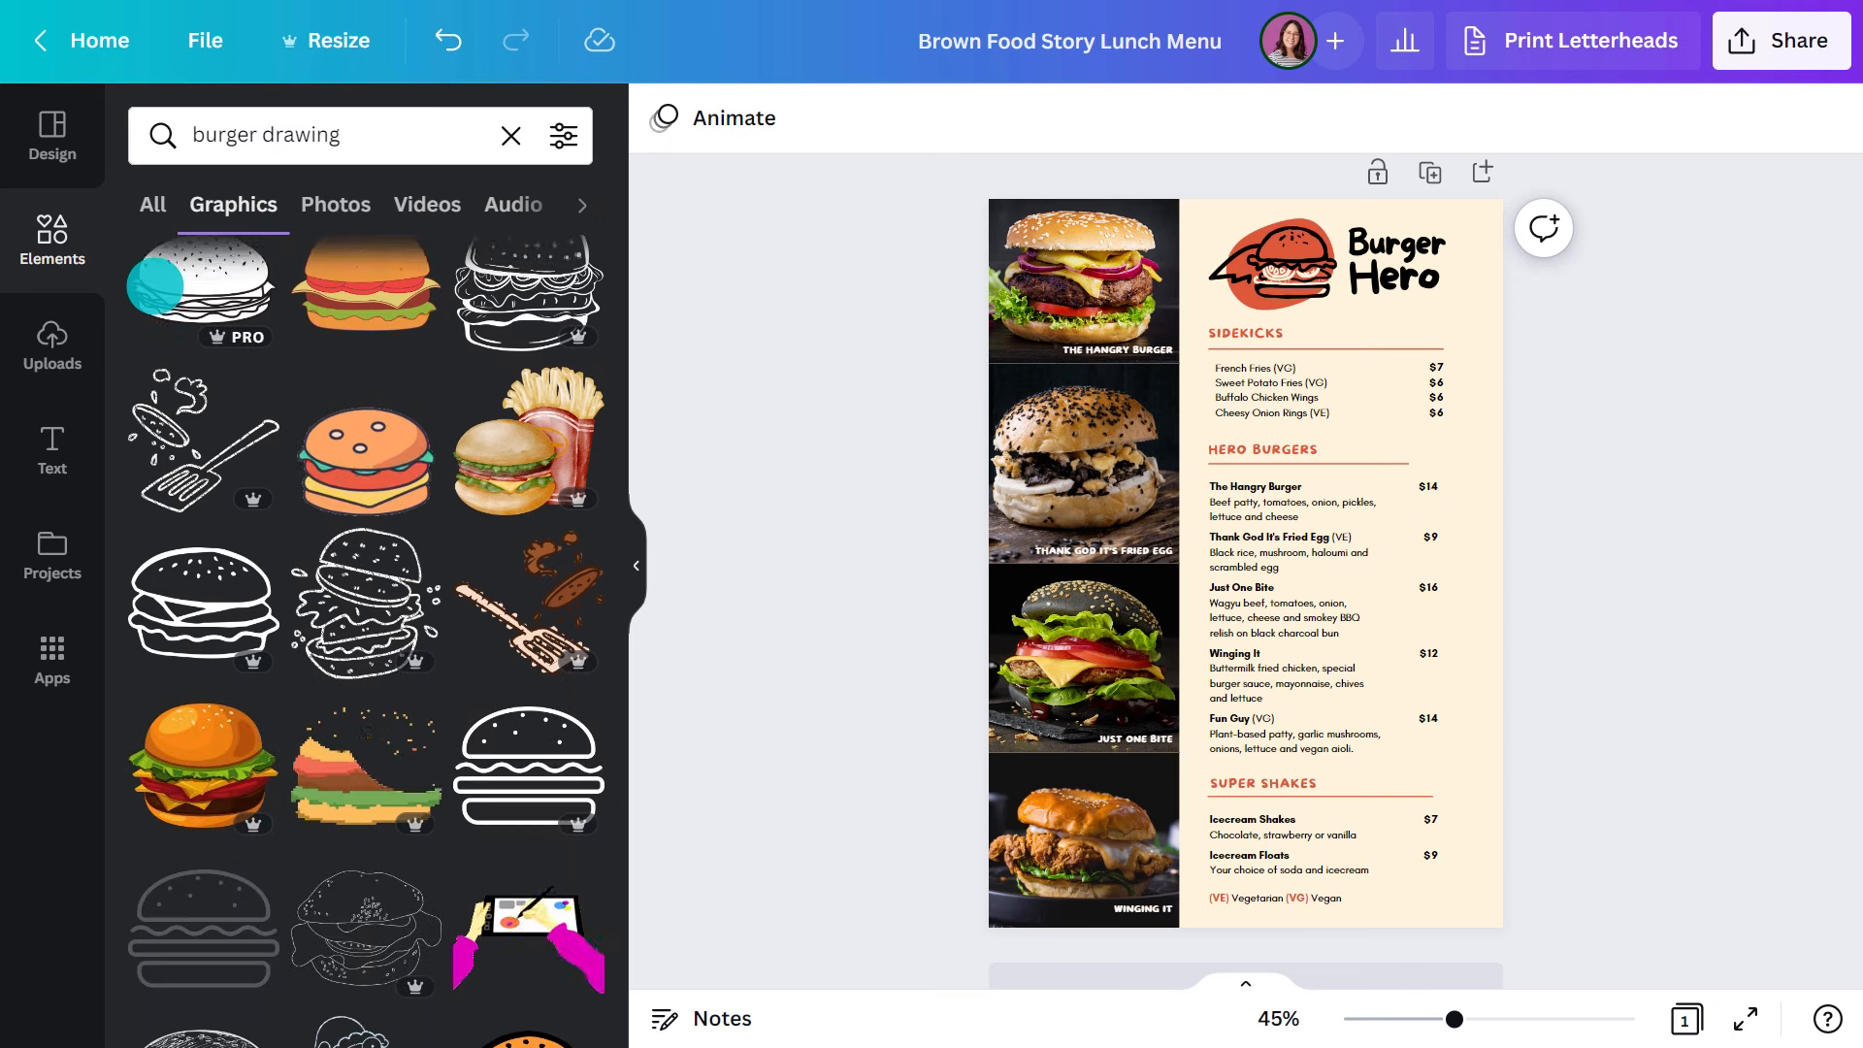
{"action": "left_click_drag", "start_coordinate": [192, 572], "coordinate": [1414, 432]}
{"action": "left_click_drag", "start_coordinate": [1550, 393], "coordinate": [1476, 432]}
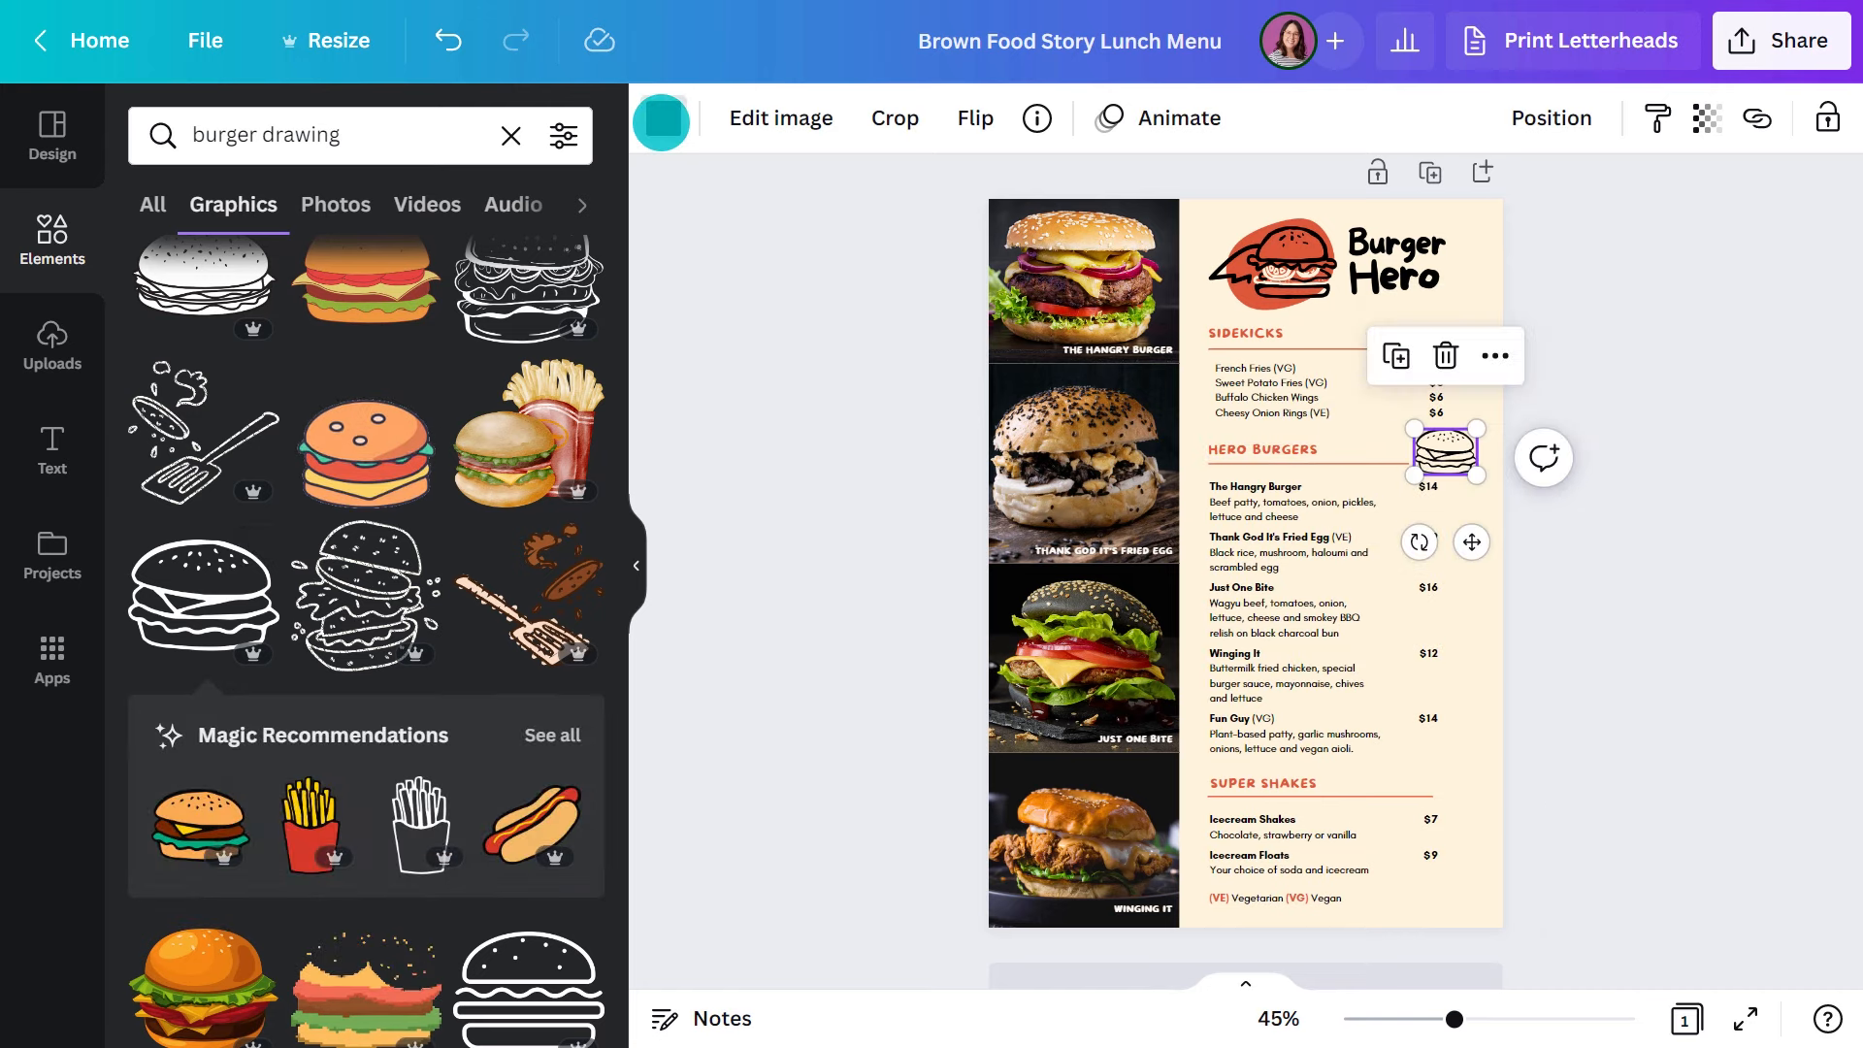
{"action": "left_click", "coordinate": [663, 118]}
{"action": "left_click", "coordinate": [316, 269]}
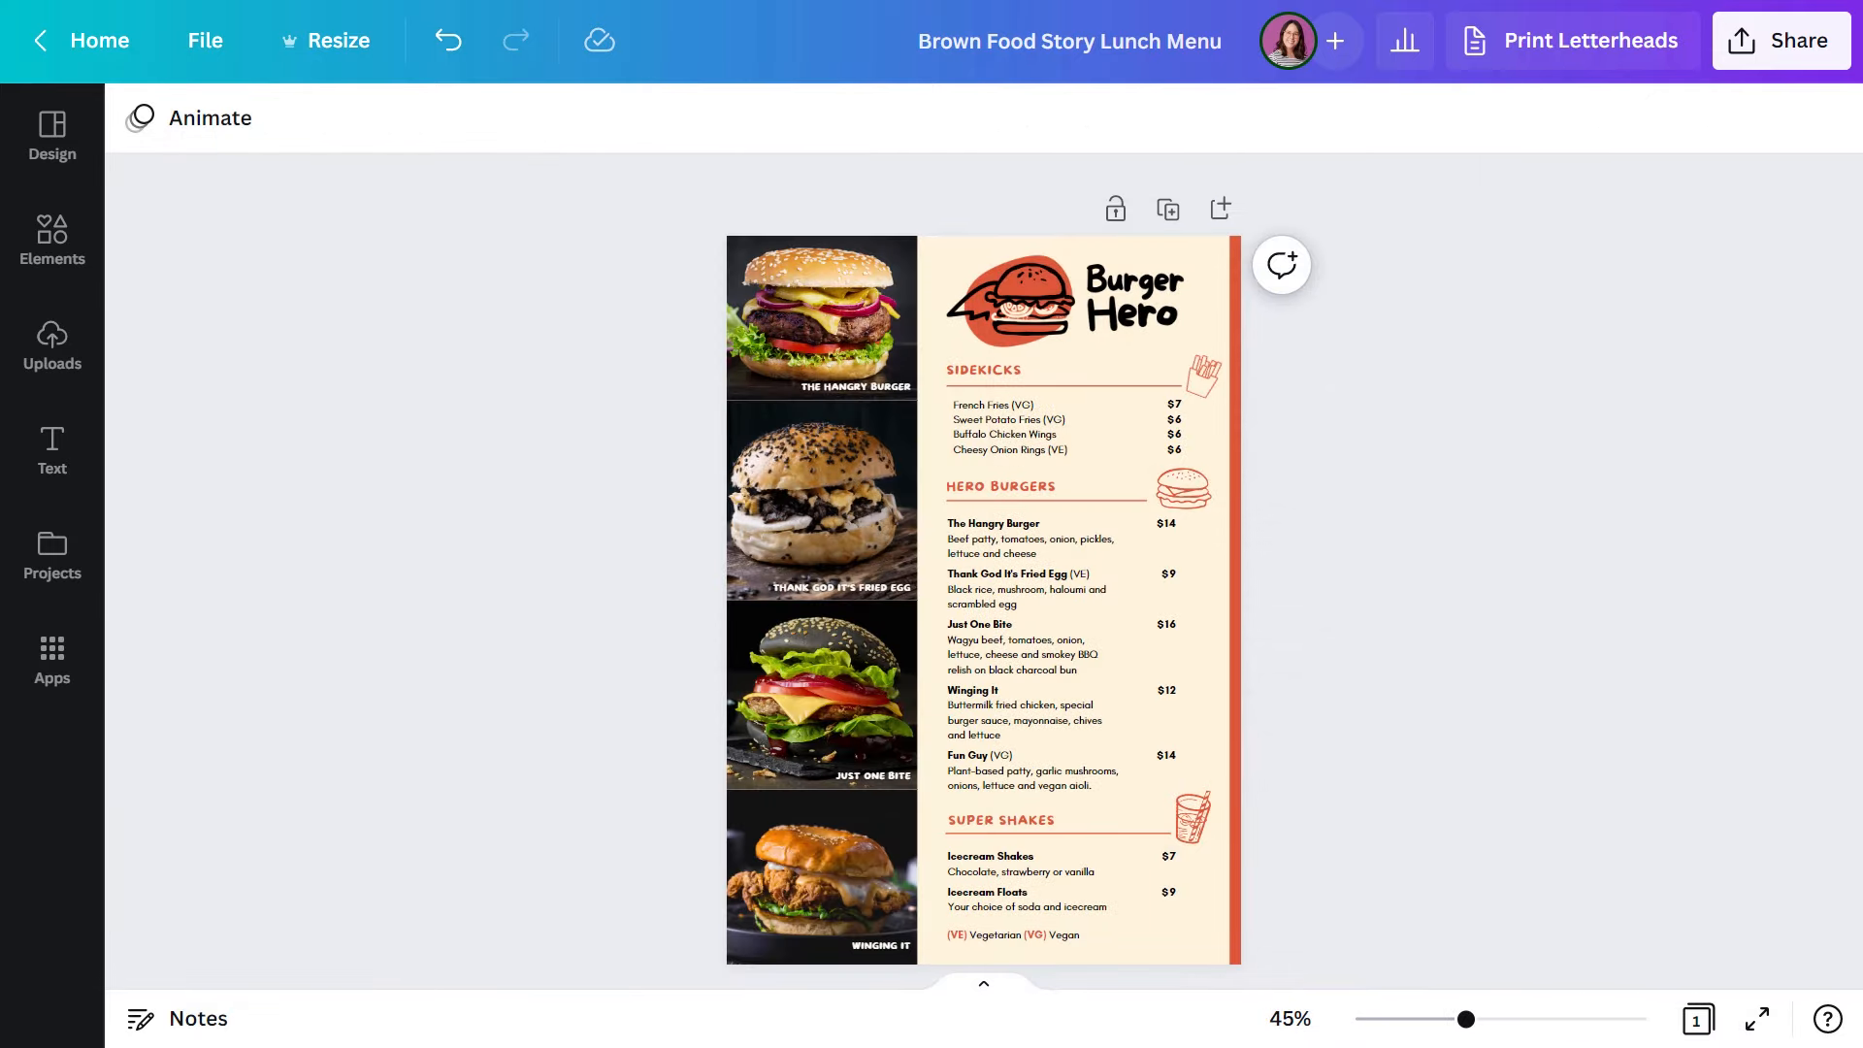
Resize the design for letterhead printing and keep the back page at None before leaving the print options
{"action": "left_click", "coordinate": [1542, 42]}
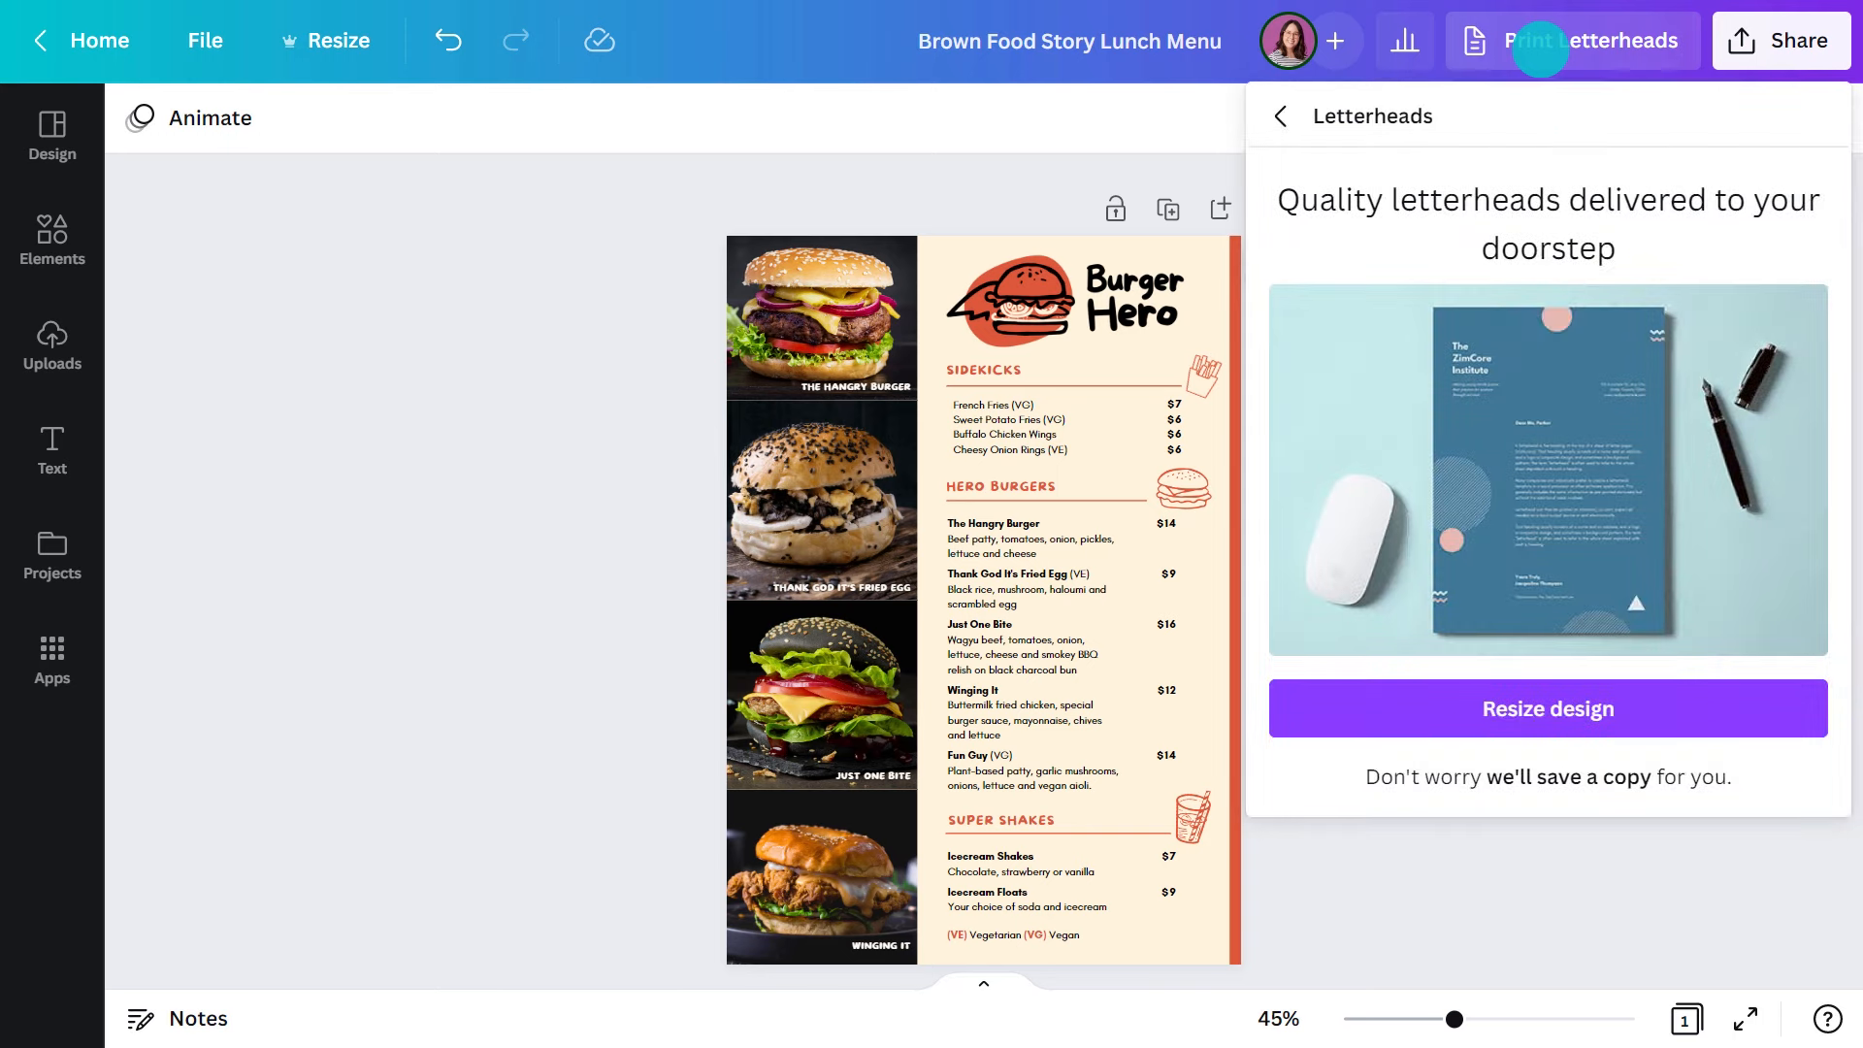
{"action": "left_click", "coordinate": [1436, 700]}
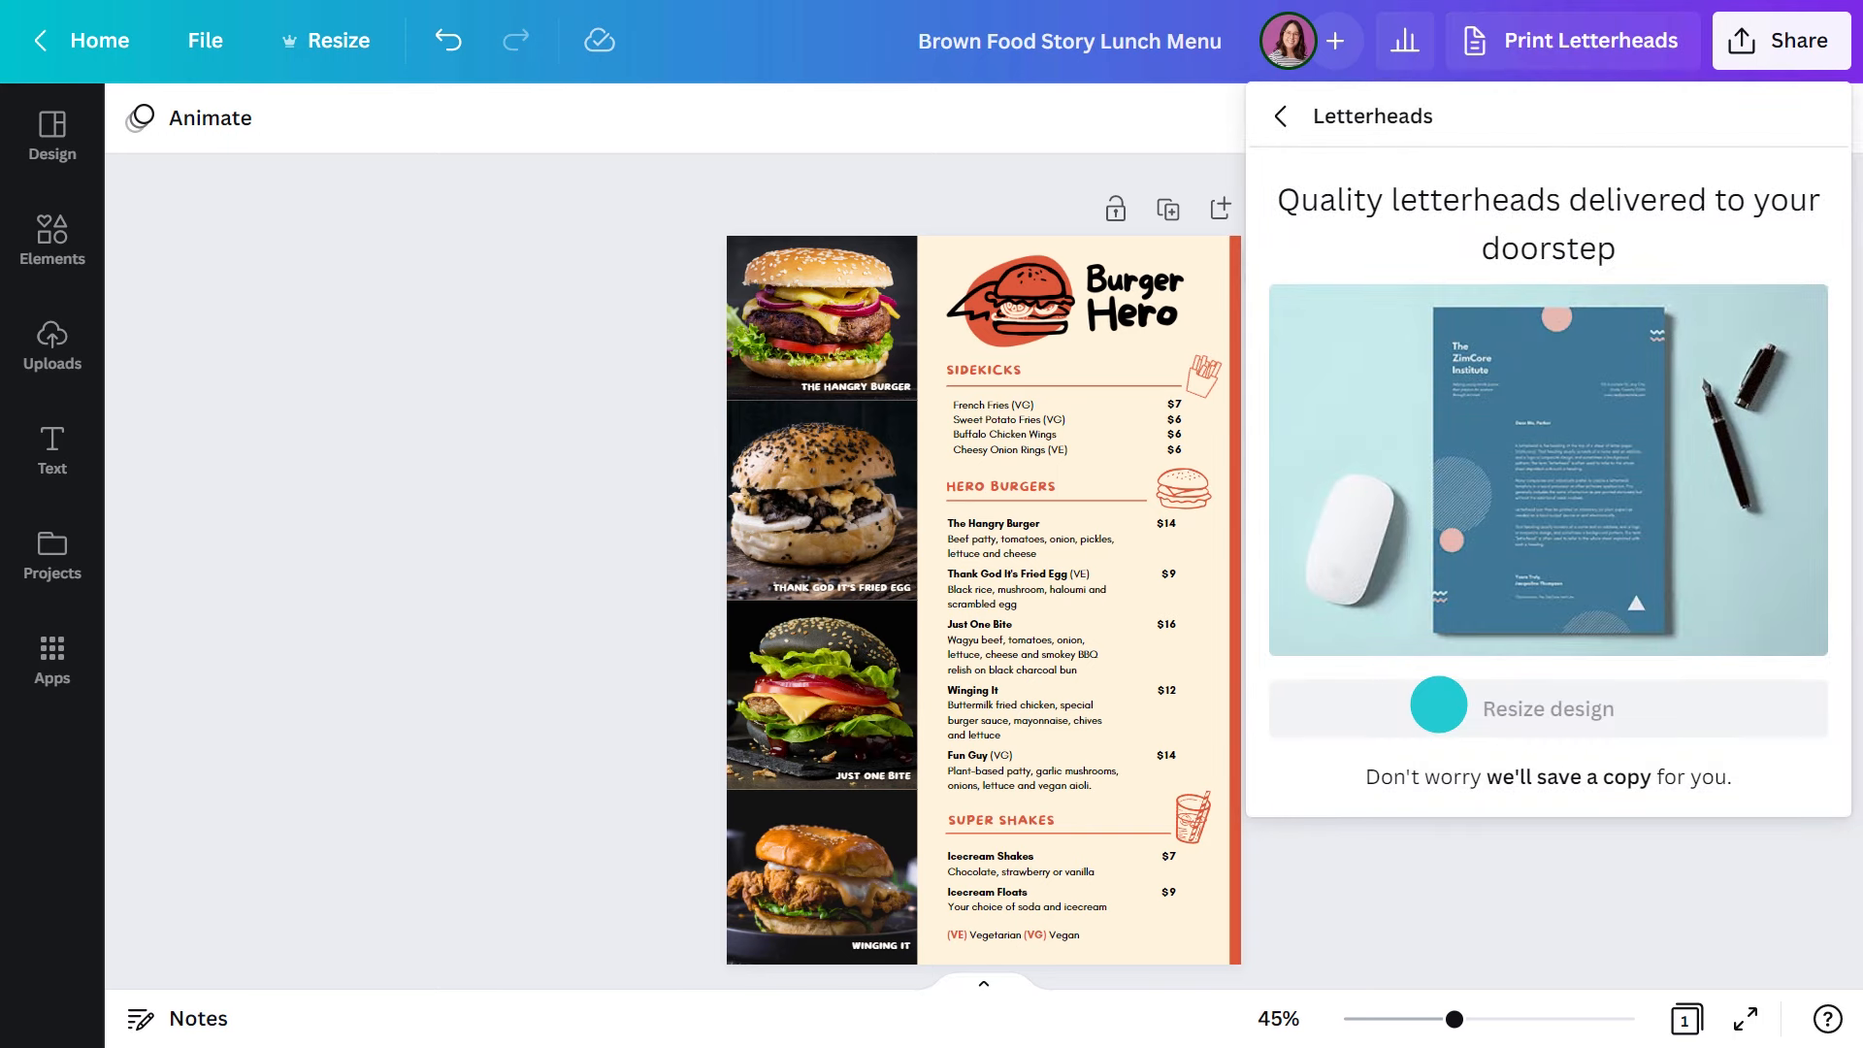
{"action": "scroll", "coordinate": [1438, 704], "scroll_direction": "down", "scroll_amount": 2}
{"action": "left_click", "coordinate": [1438, 703]}
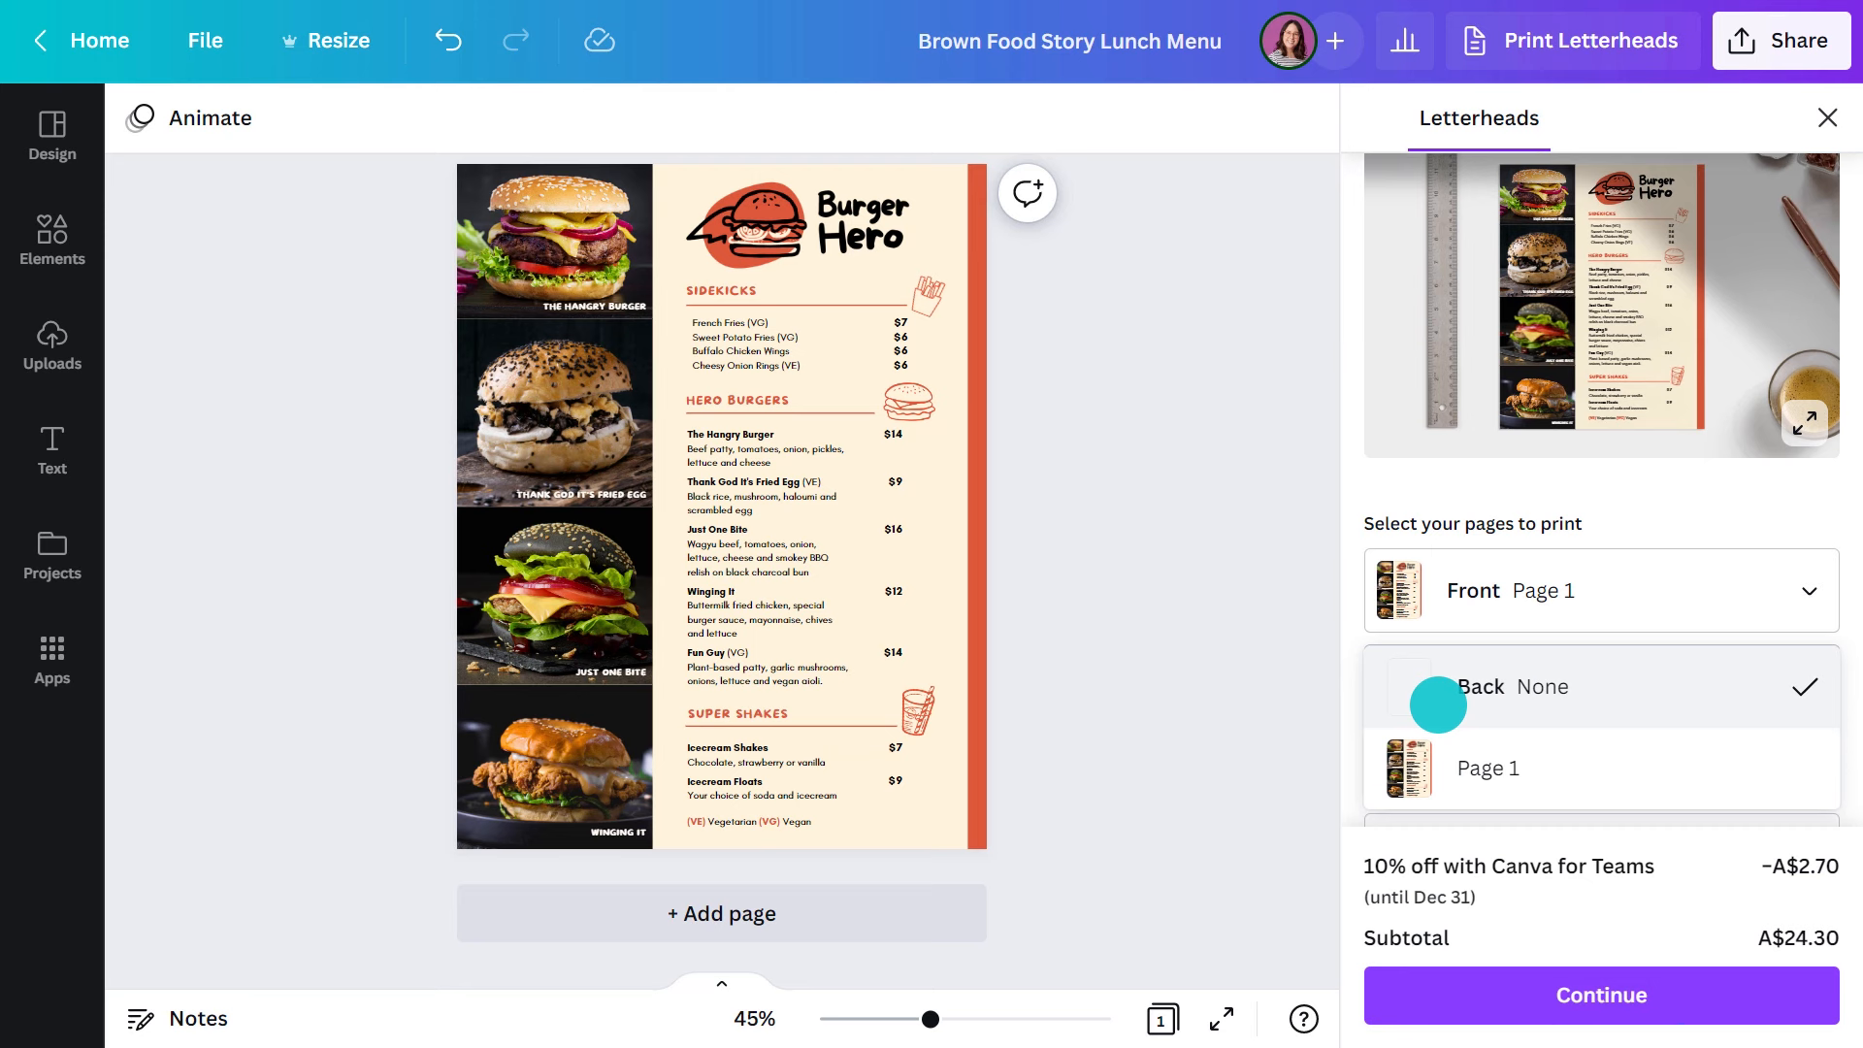
{"action": "left_click", "coordinate": [1438, 705]}
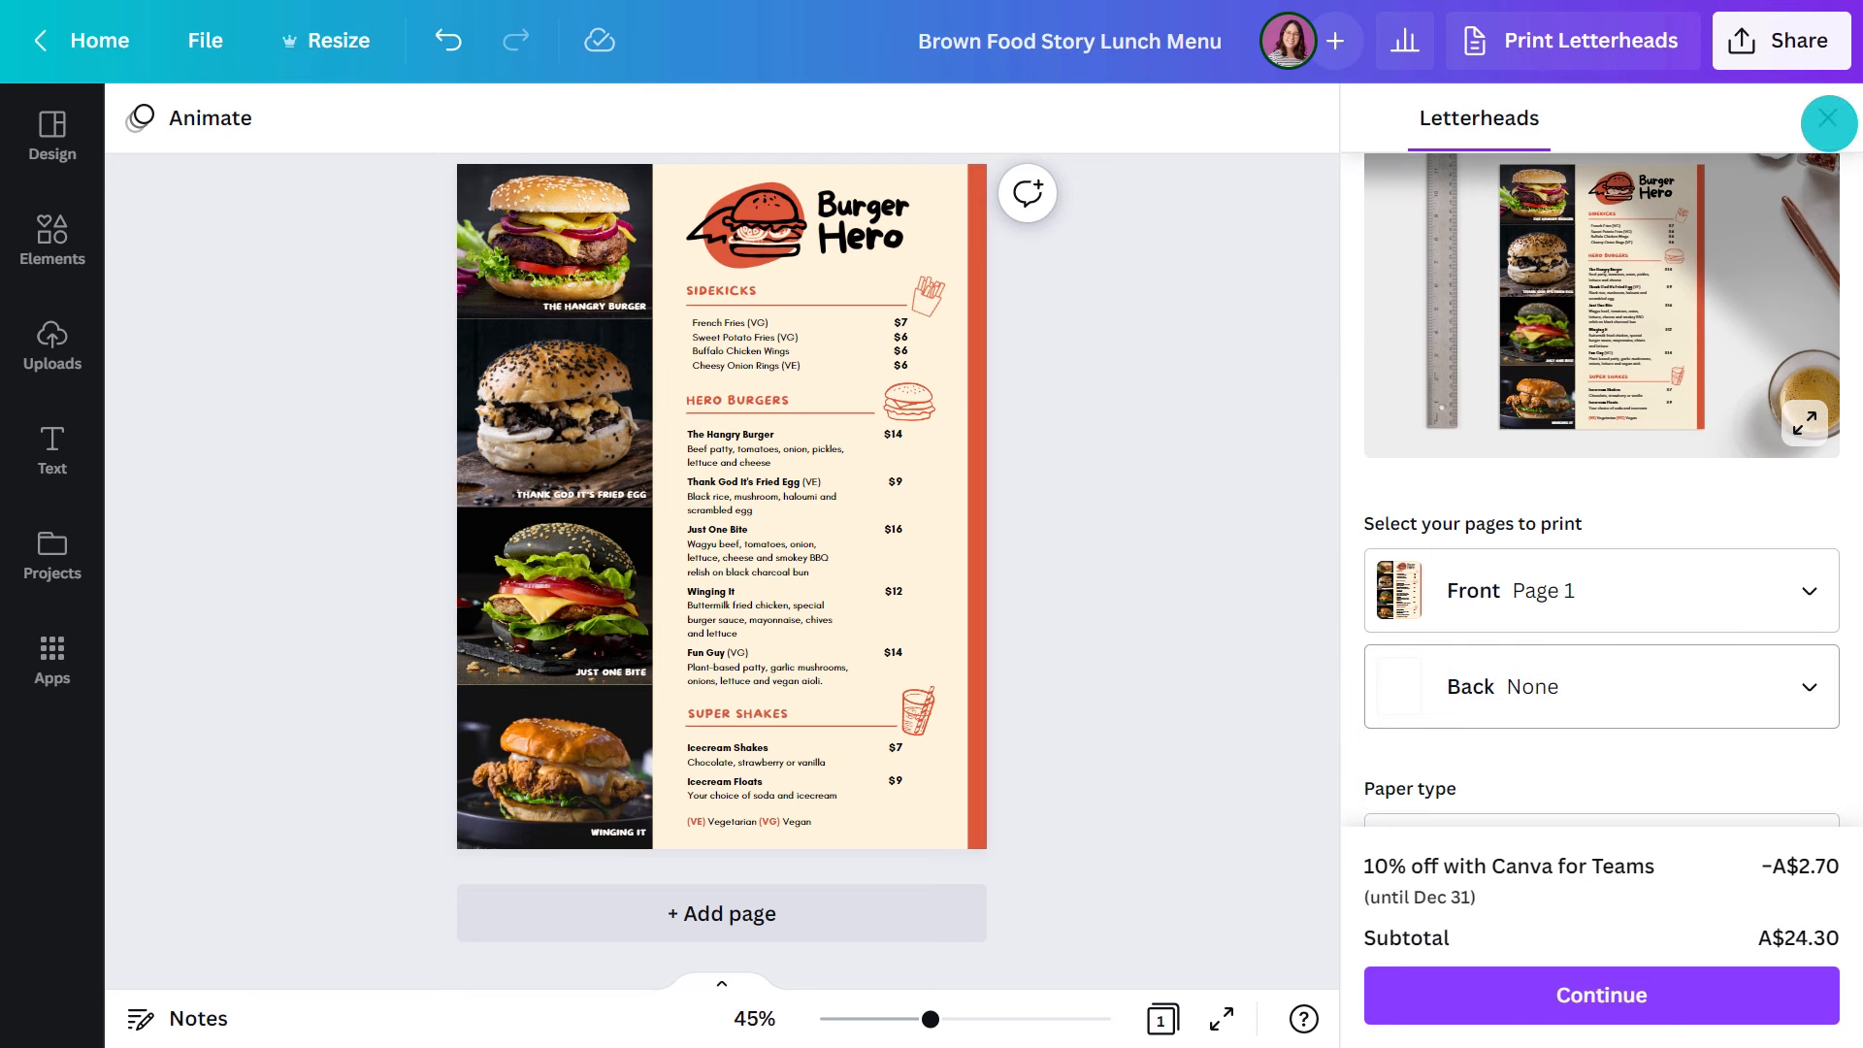
{"action": "left_click", "coordinate": [1823, 124]}
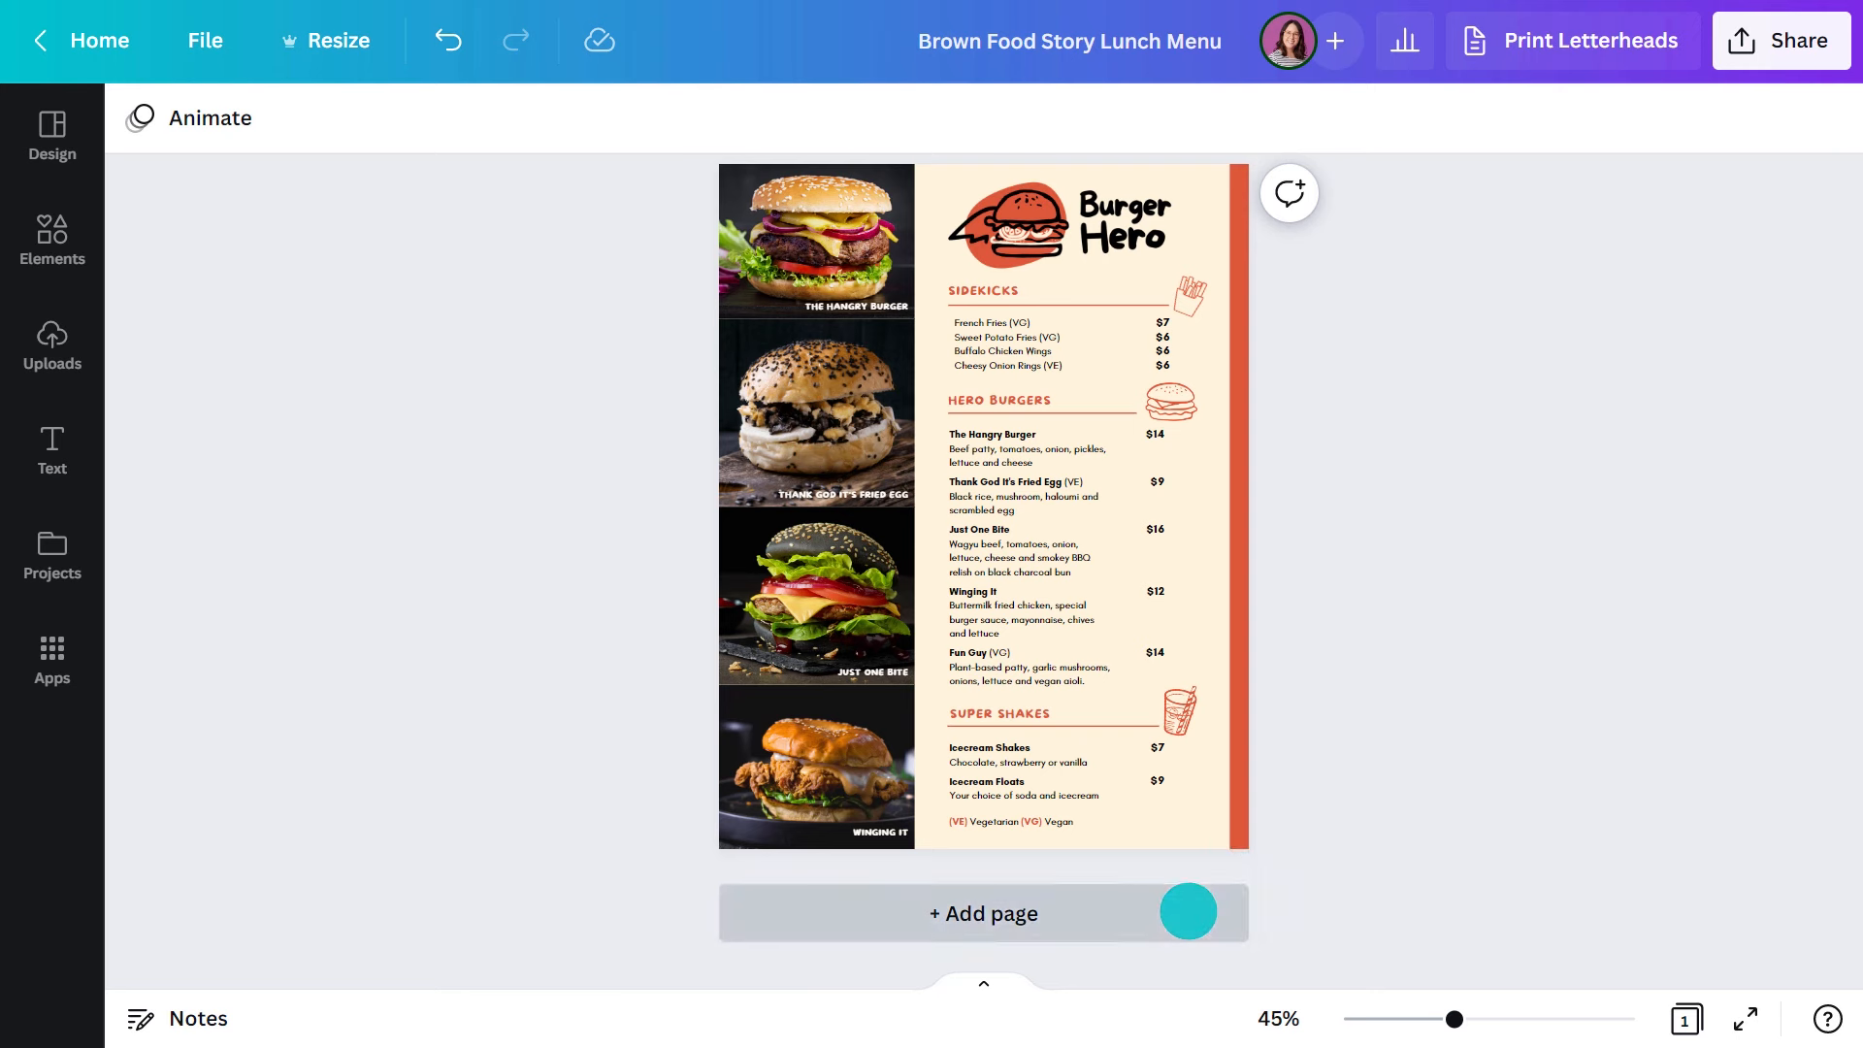
Add a second page and paste a copy of the drink glass drawing onto it
{"action": "left_click", "coordinate": [1211, 883]}
{"action": "left_click", "coordinate": [1177, 242]}
{"action": "key", "text": "ctrl+c"}
{"action": "left_click", "coordinate": [1048, 665]}
{"action": "key", "text": "ctrl+v"}
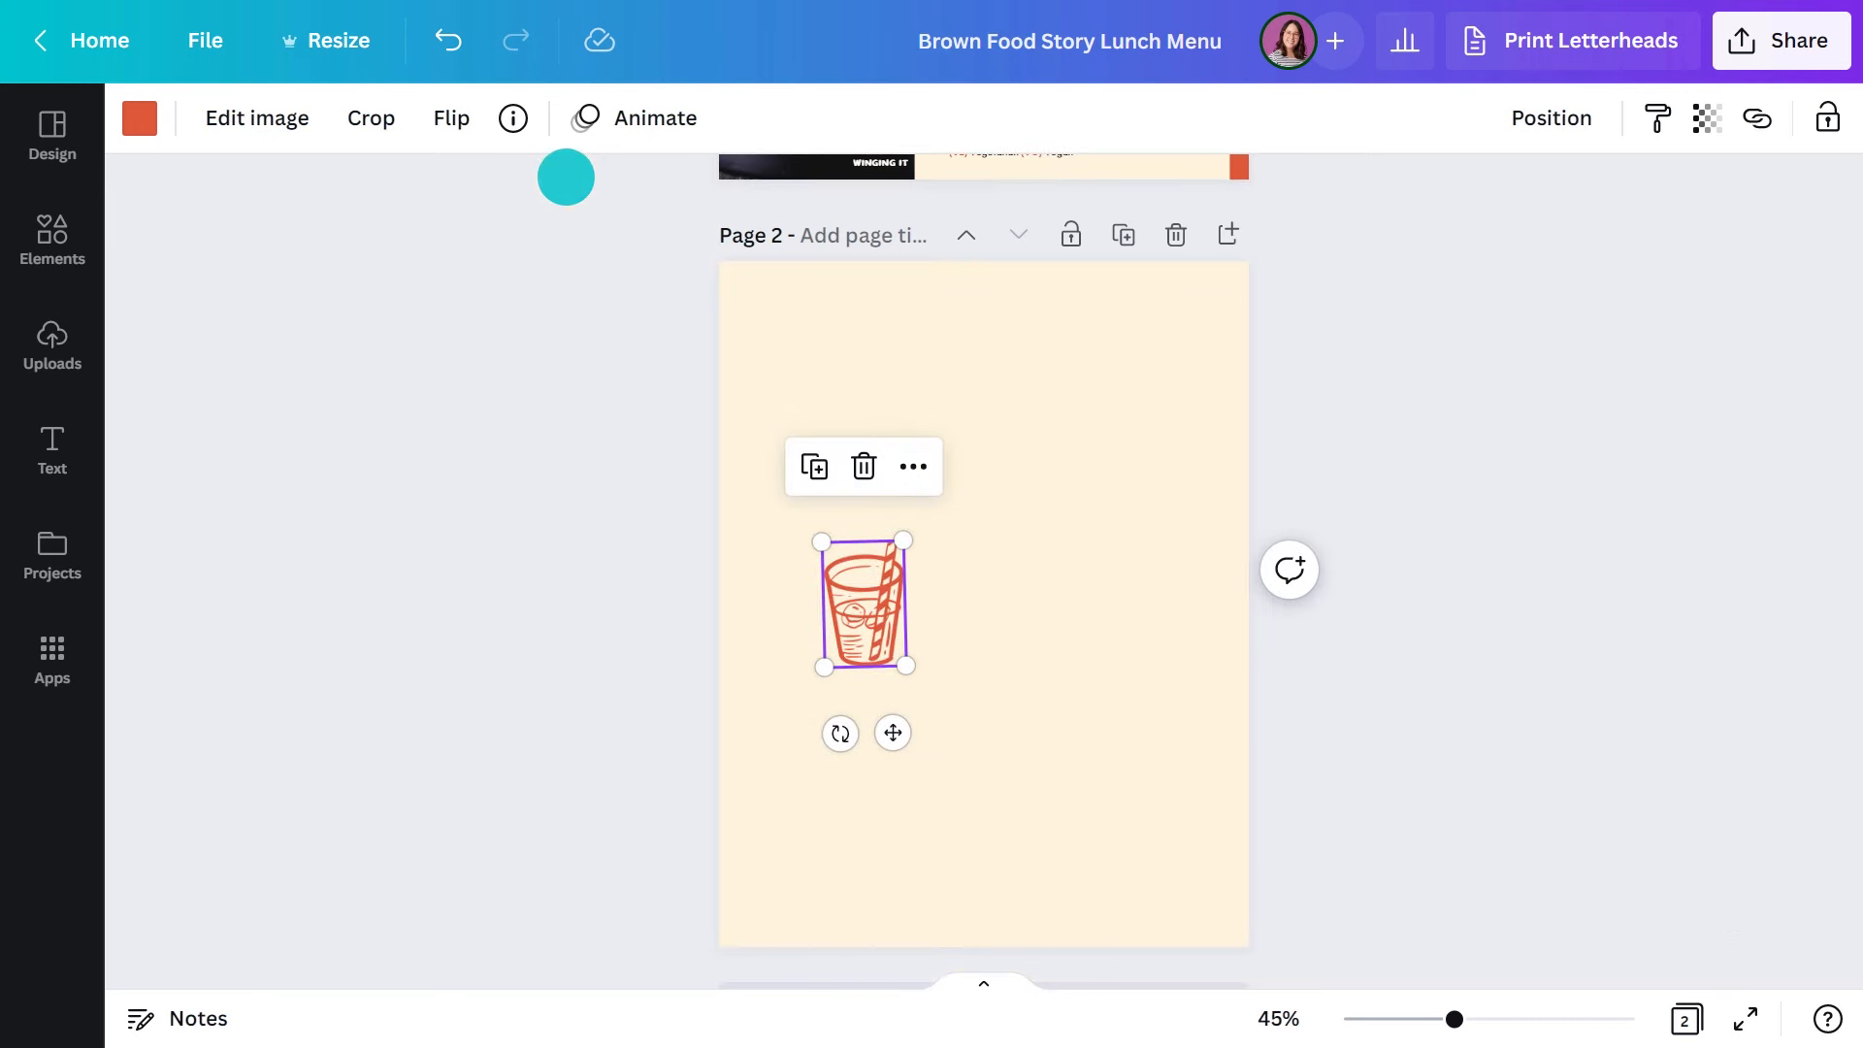
Find graphics similar to the drink glass and place a reduced pretzel drawing above it on page 2
{"action": "left_click", "coordinate": [513, 118]}
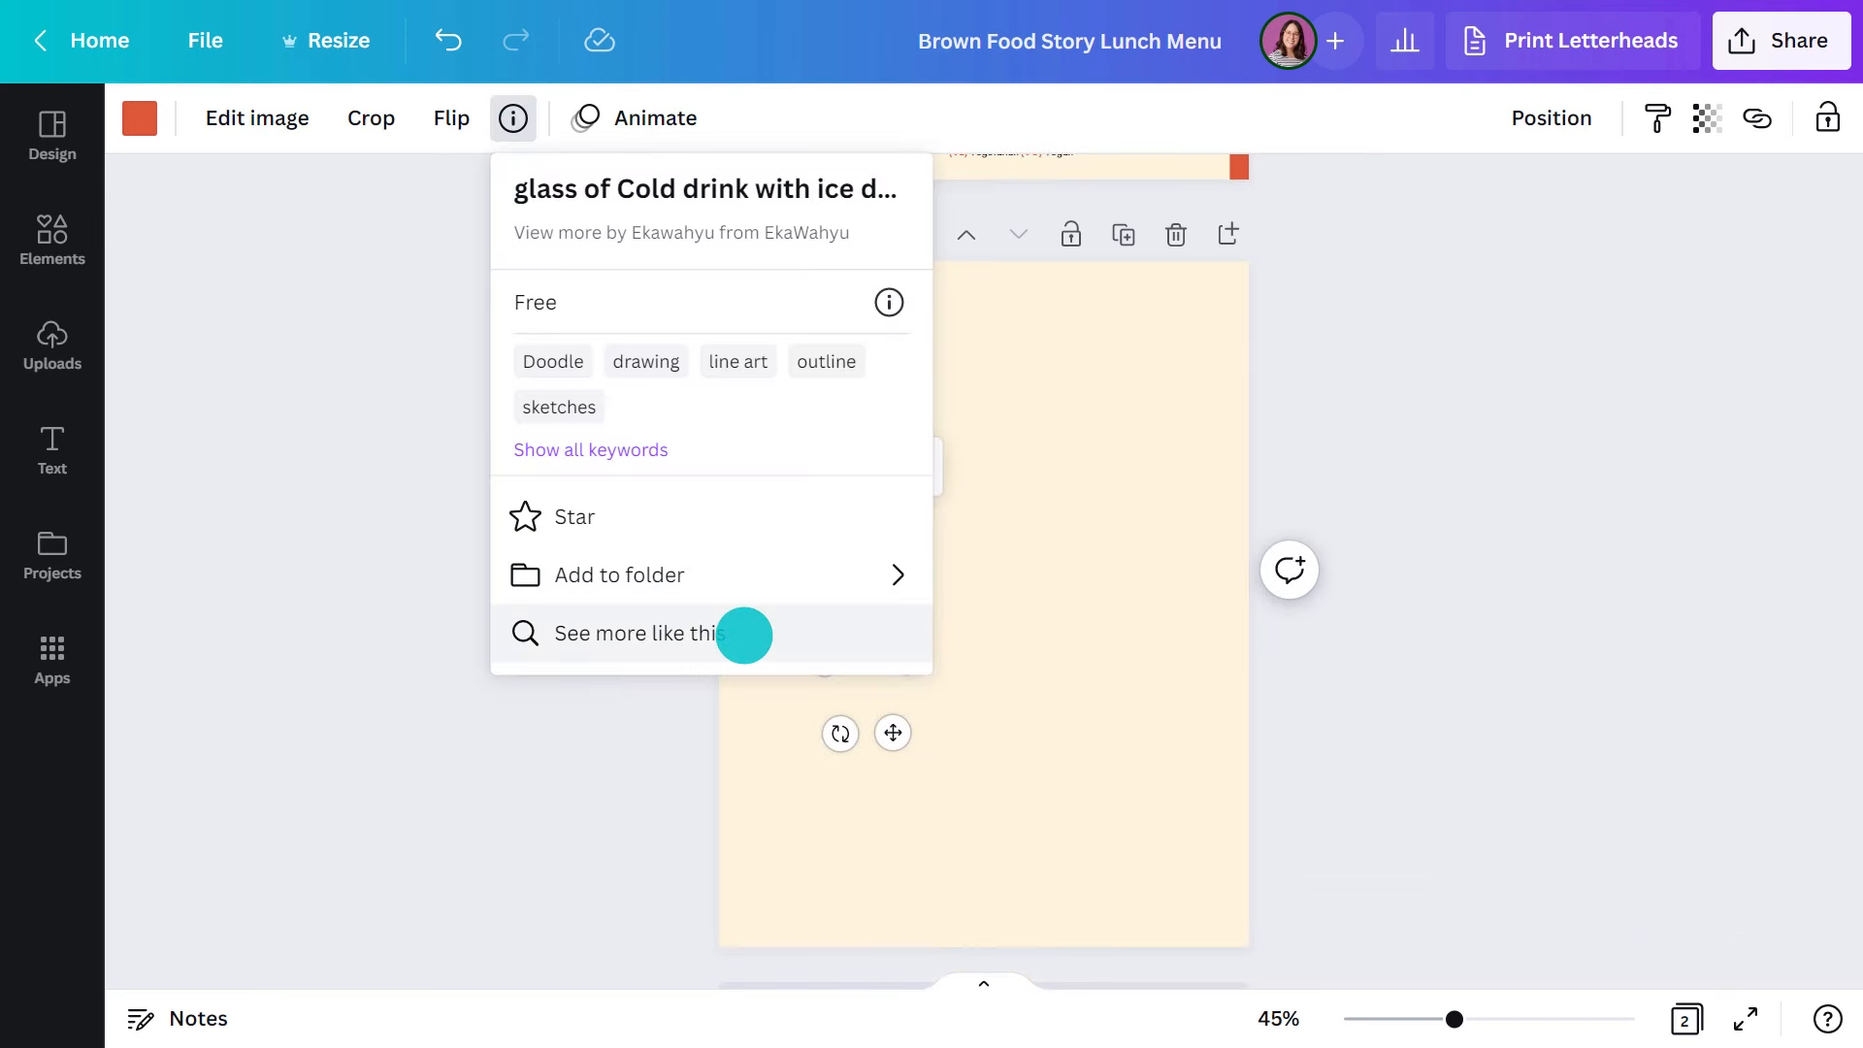
{"action": "left_click", "coordinate": [744, 634]}
{"action": "left_click_drag", "start_coordinate": [200, 362], "coordinate": [1094, 427]}
{"action": "left_click_drag", "start_coordinate": [1255, 348], "coordinate": [1126, 441]}
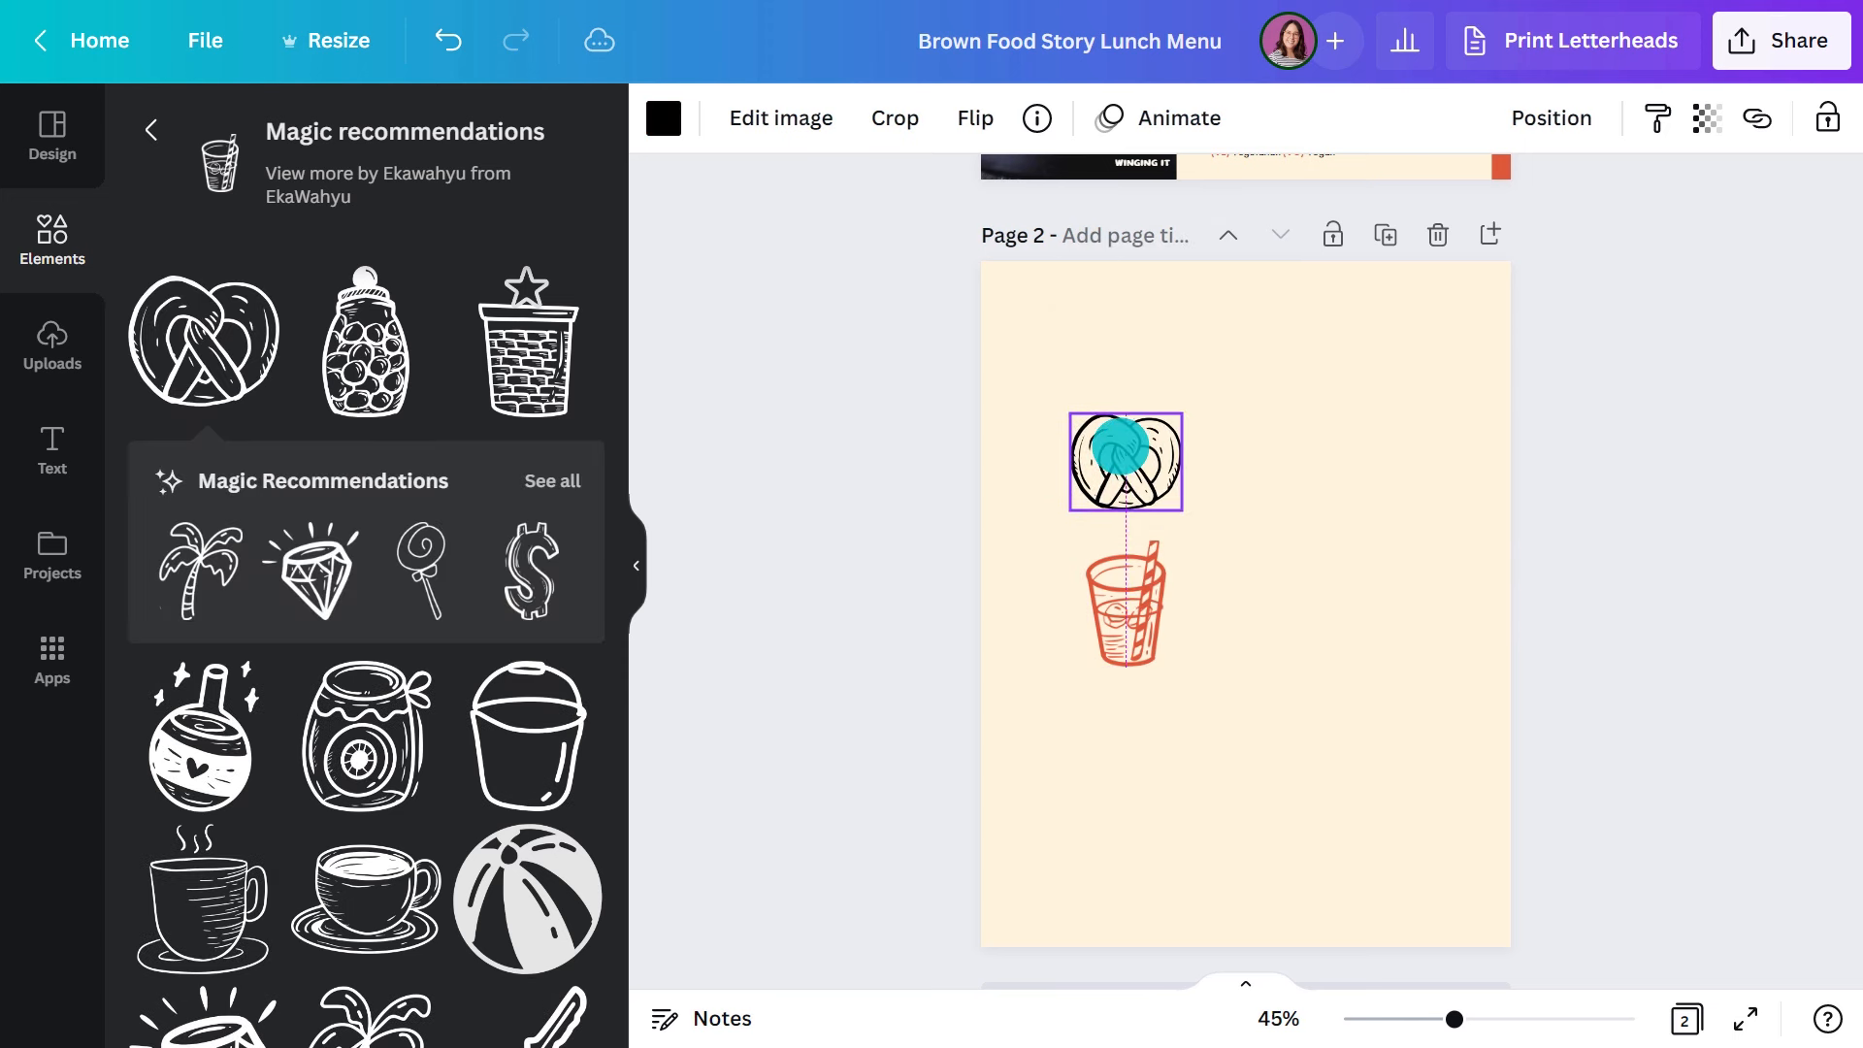
Add a coffee cup drawing near the lower edge of page 2 and a reduced star doodle among the food drawings
{"action": "left_click_drag", "start_coordinate": [370, 882], "coordinate": [1103, 811]}
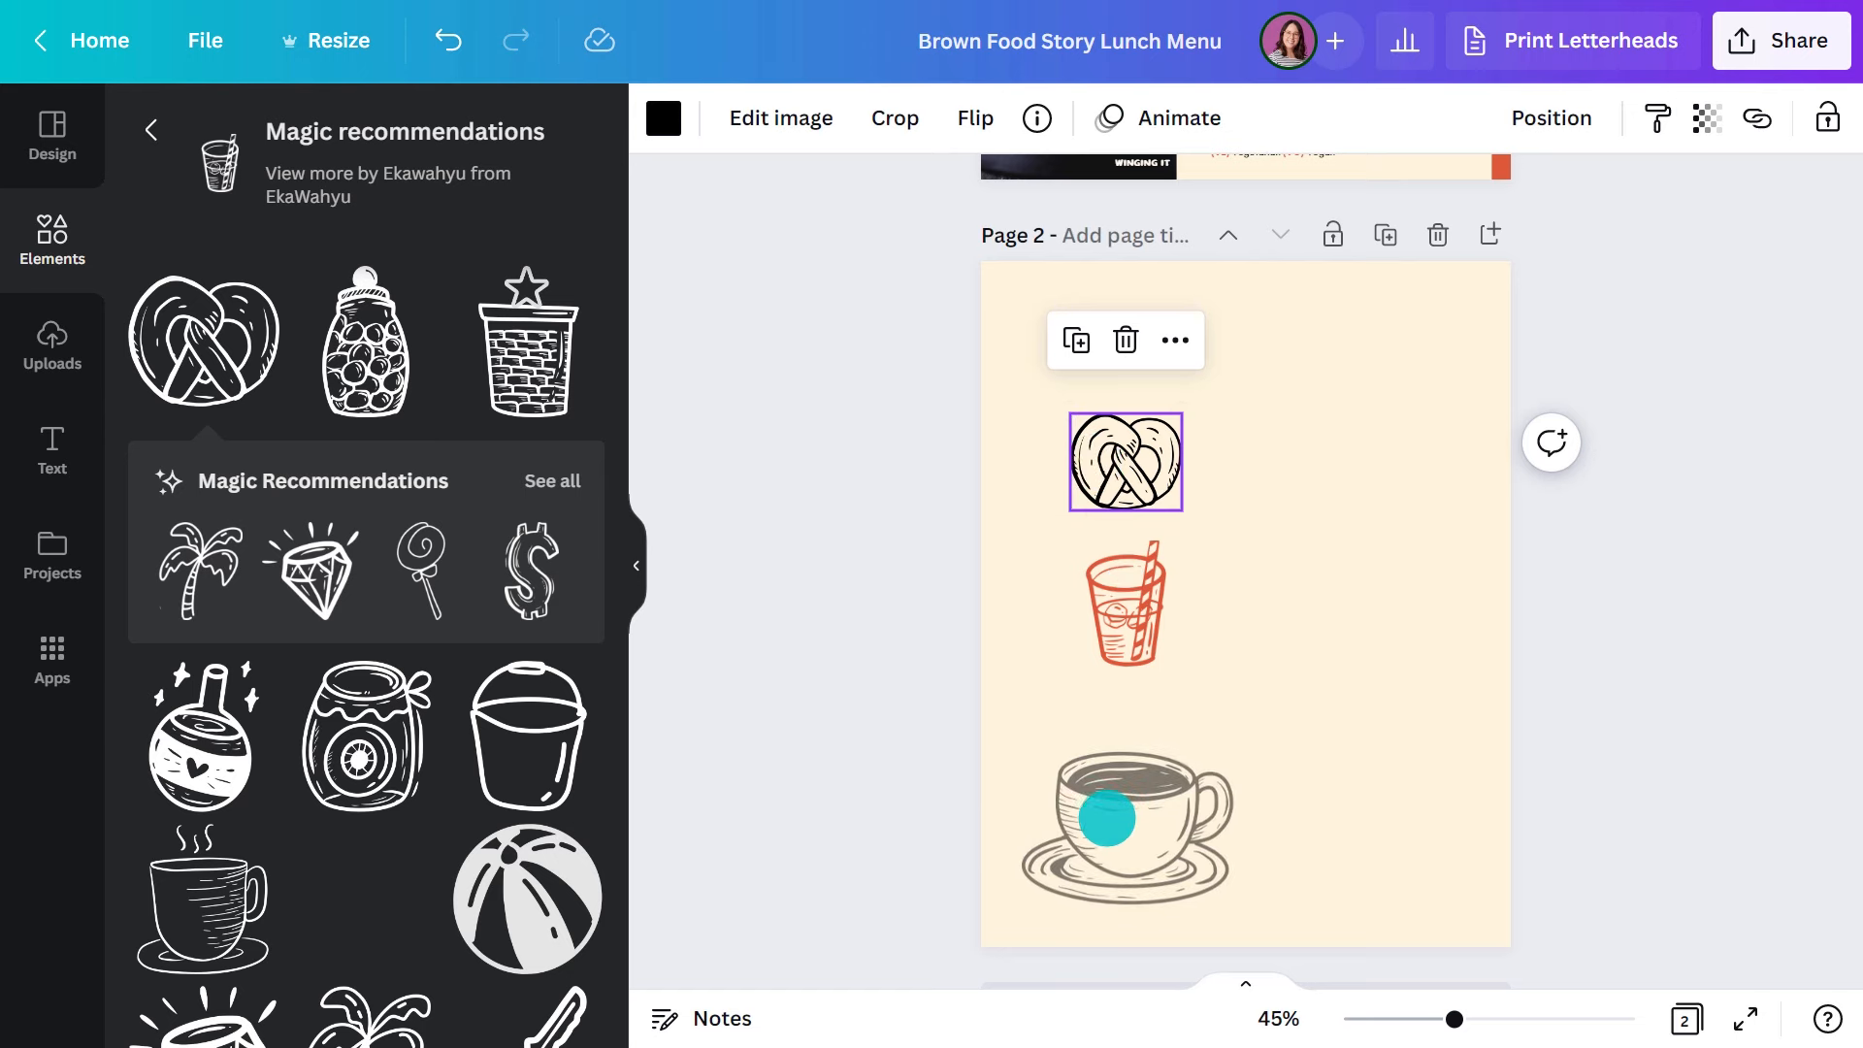
{"action": "left_click_drag", "start_coordinate": [366, 553], "coordinate": [1068, 374]}
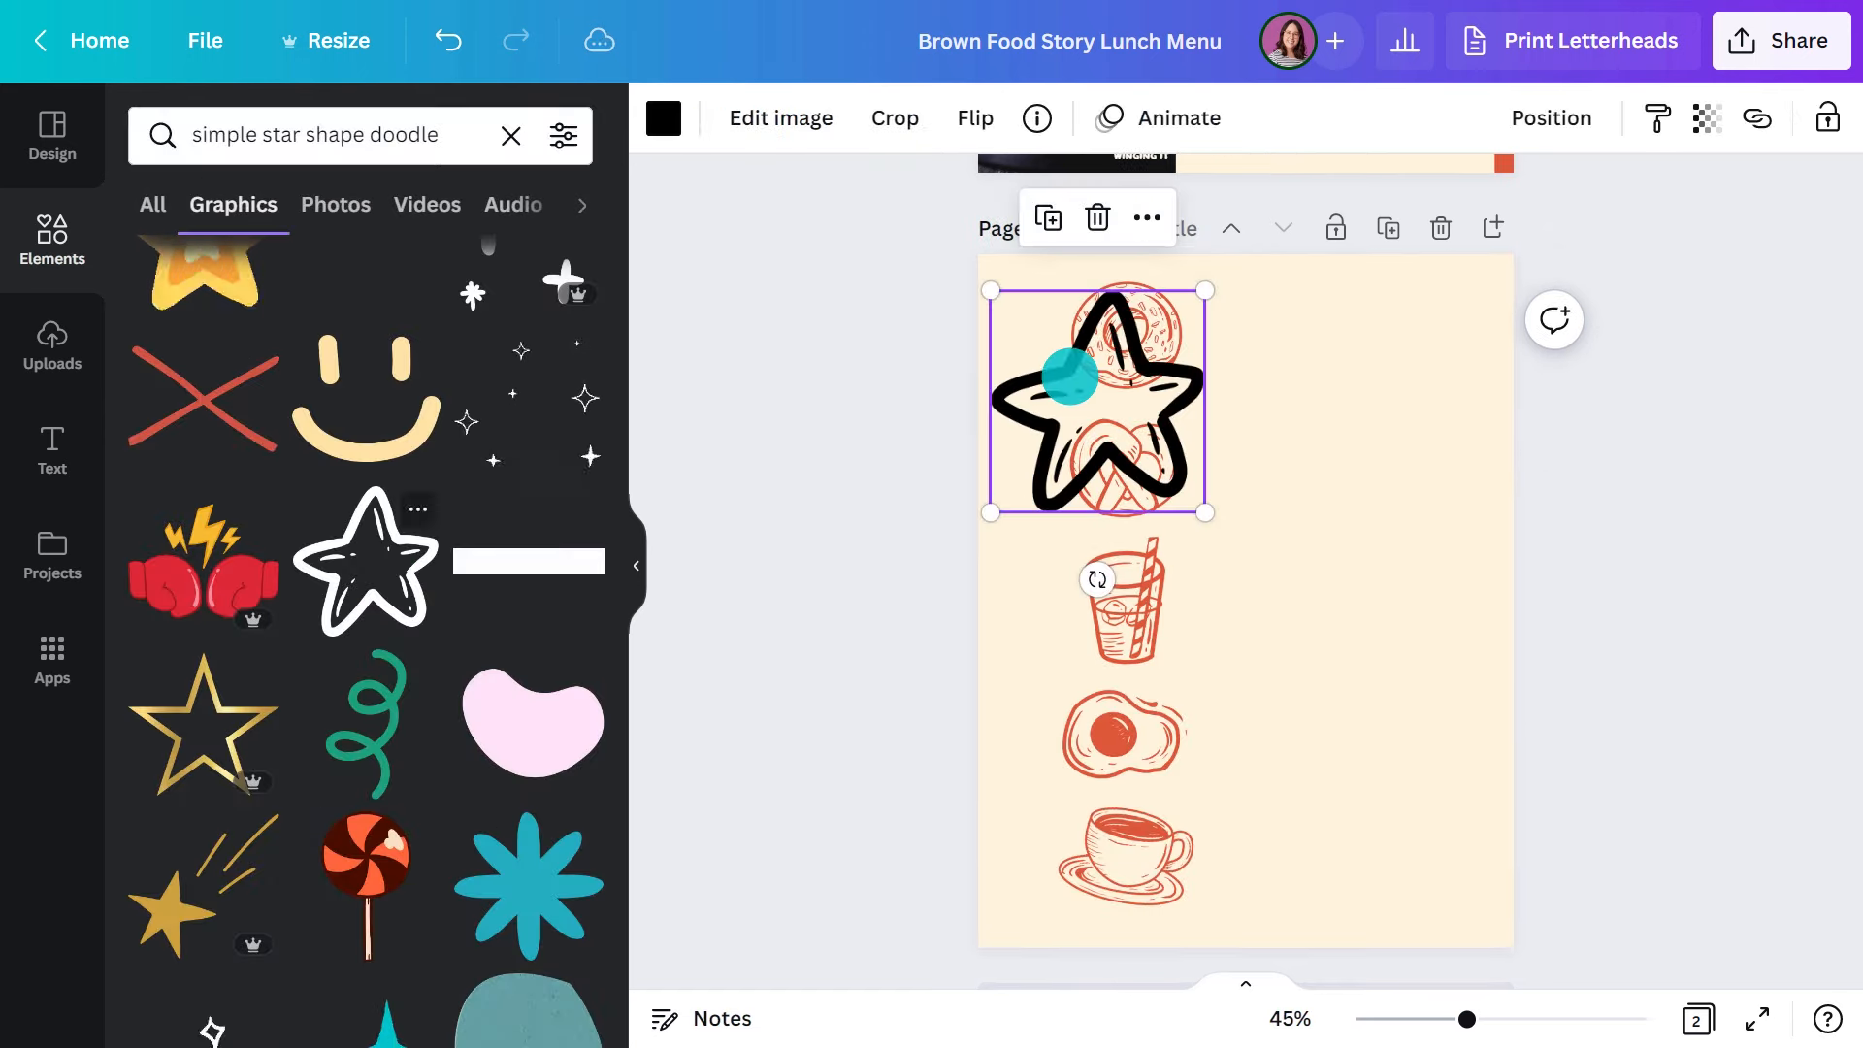
{"action": "left_click_drag", "start_coordinate": [1202, 295], "coordinate": [1069, 382]}
{"action": "mouse_move", "coordinate": [1041, 467]}
{"action": "left_mouse_down"}
{"action": "mouse_move", "coordinate": [1161, 602]}
{"action": "mouse_move", "coordinate": [1194, 777]}
{"action": "left_mouse_up"}
{"action": "left_click", "coordinate": [1019, 284]}
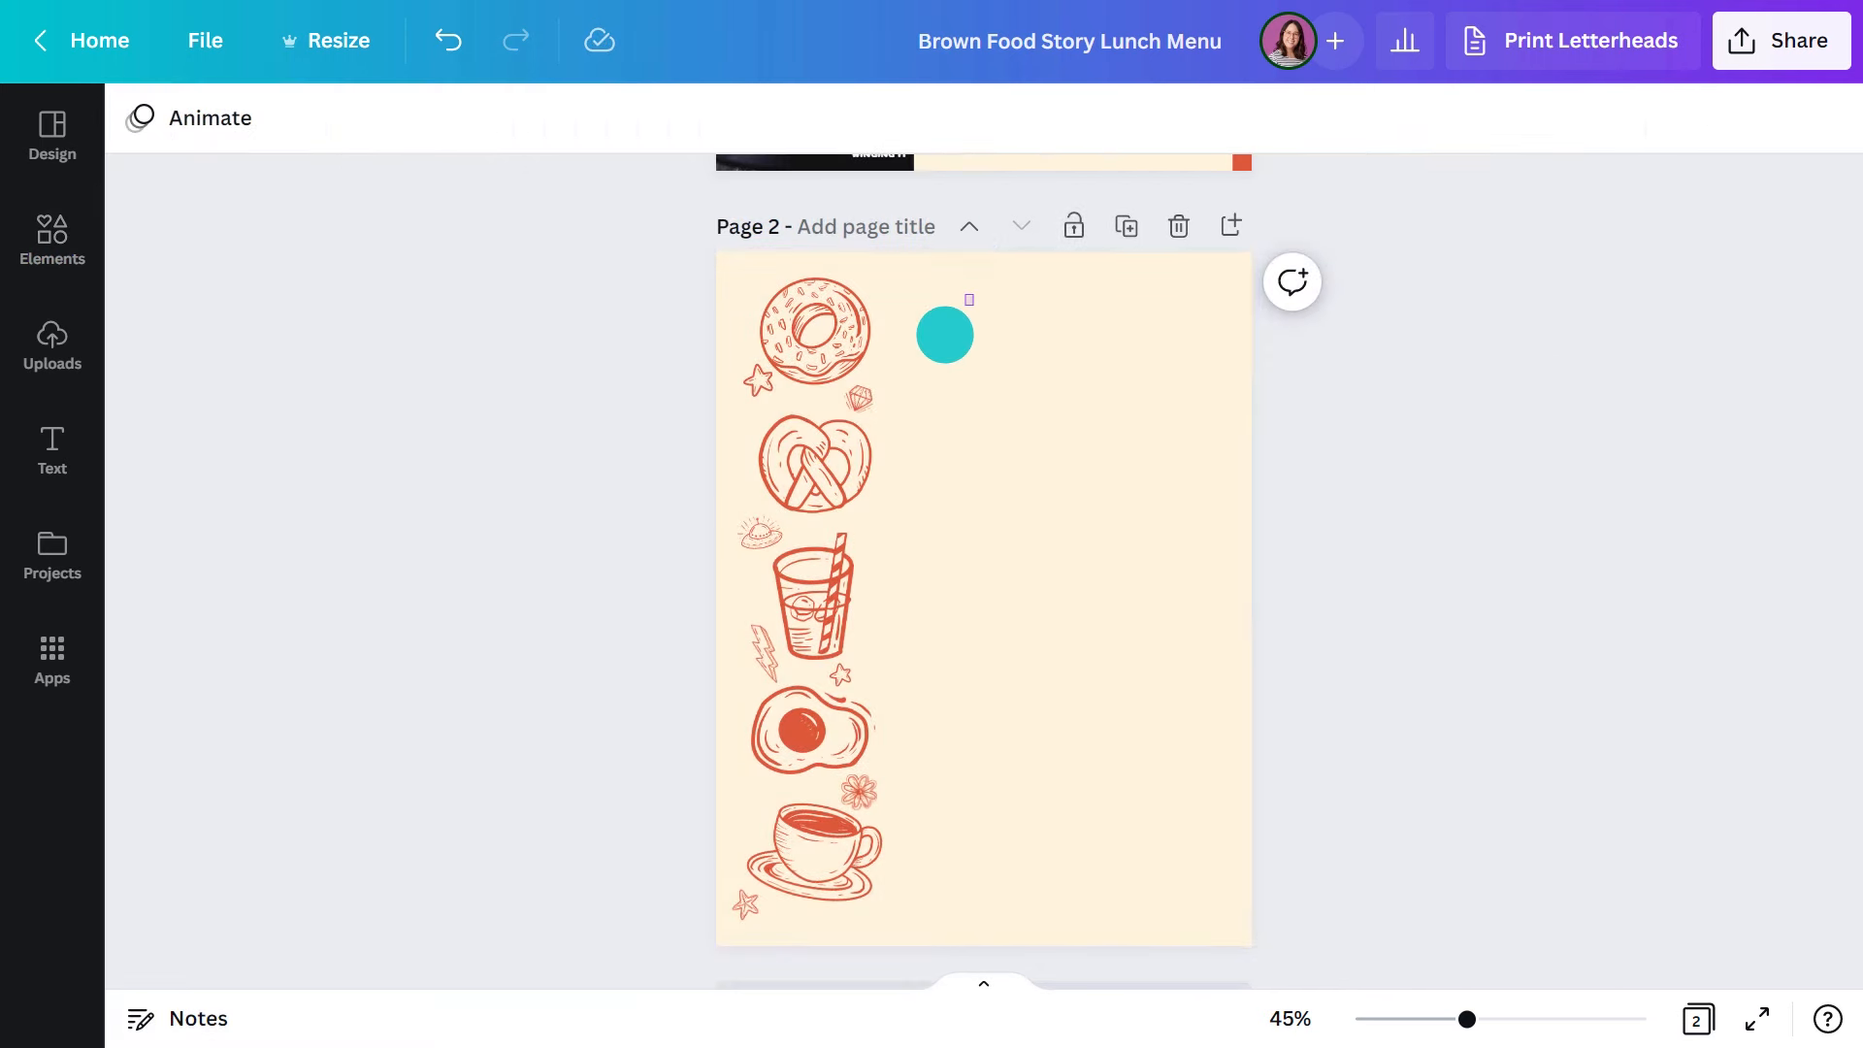
Group the column of food drawings on page 2 and repeat it in offset copies to cover the page with a pattern
{"action": "left_click_drag", "start_coordinate": [970, 296], "coordinate": [712, 902]}
{"action": "left_click", "coordinate": [1484, 125]}
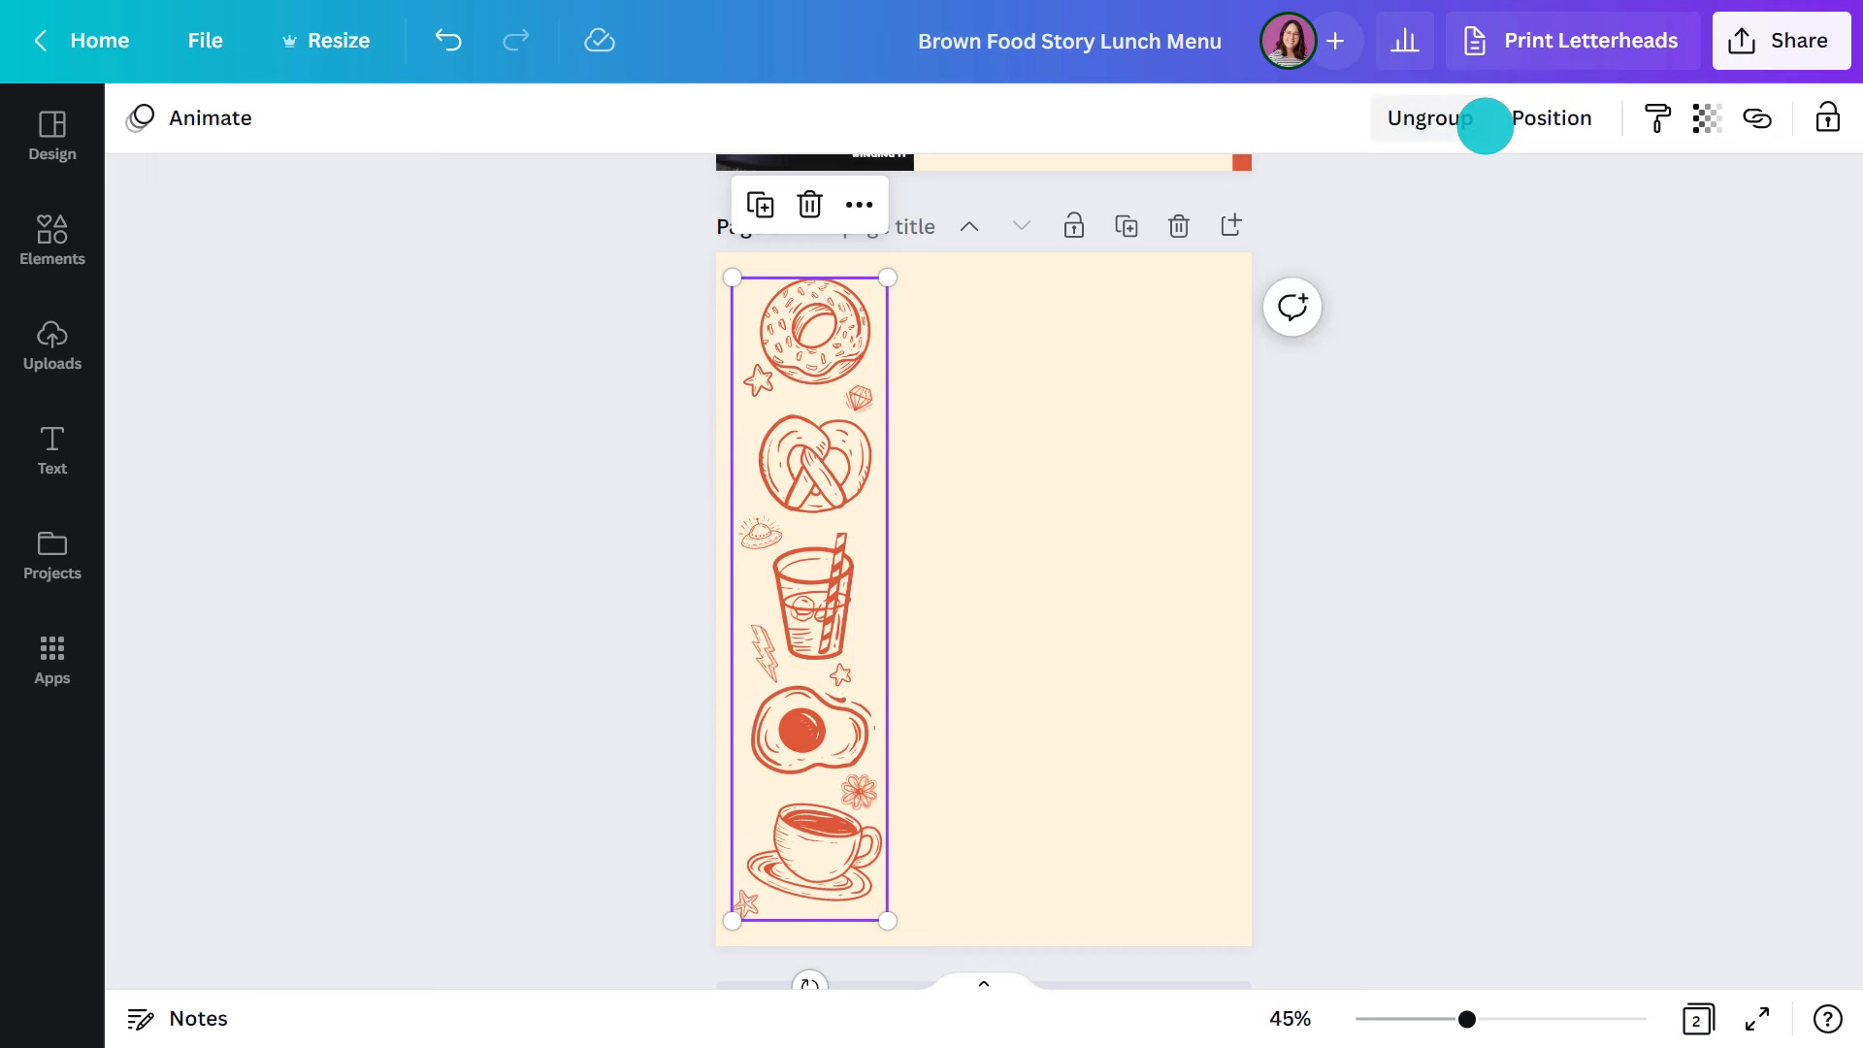
{"action": "left_click", "coordinate": [763, 204]}
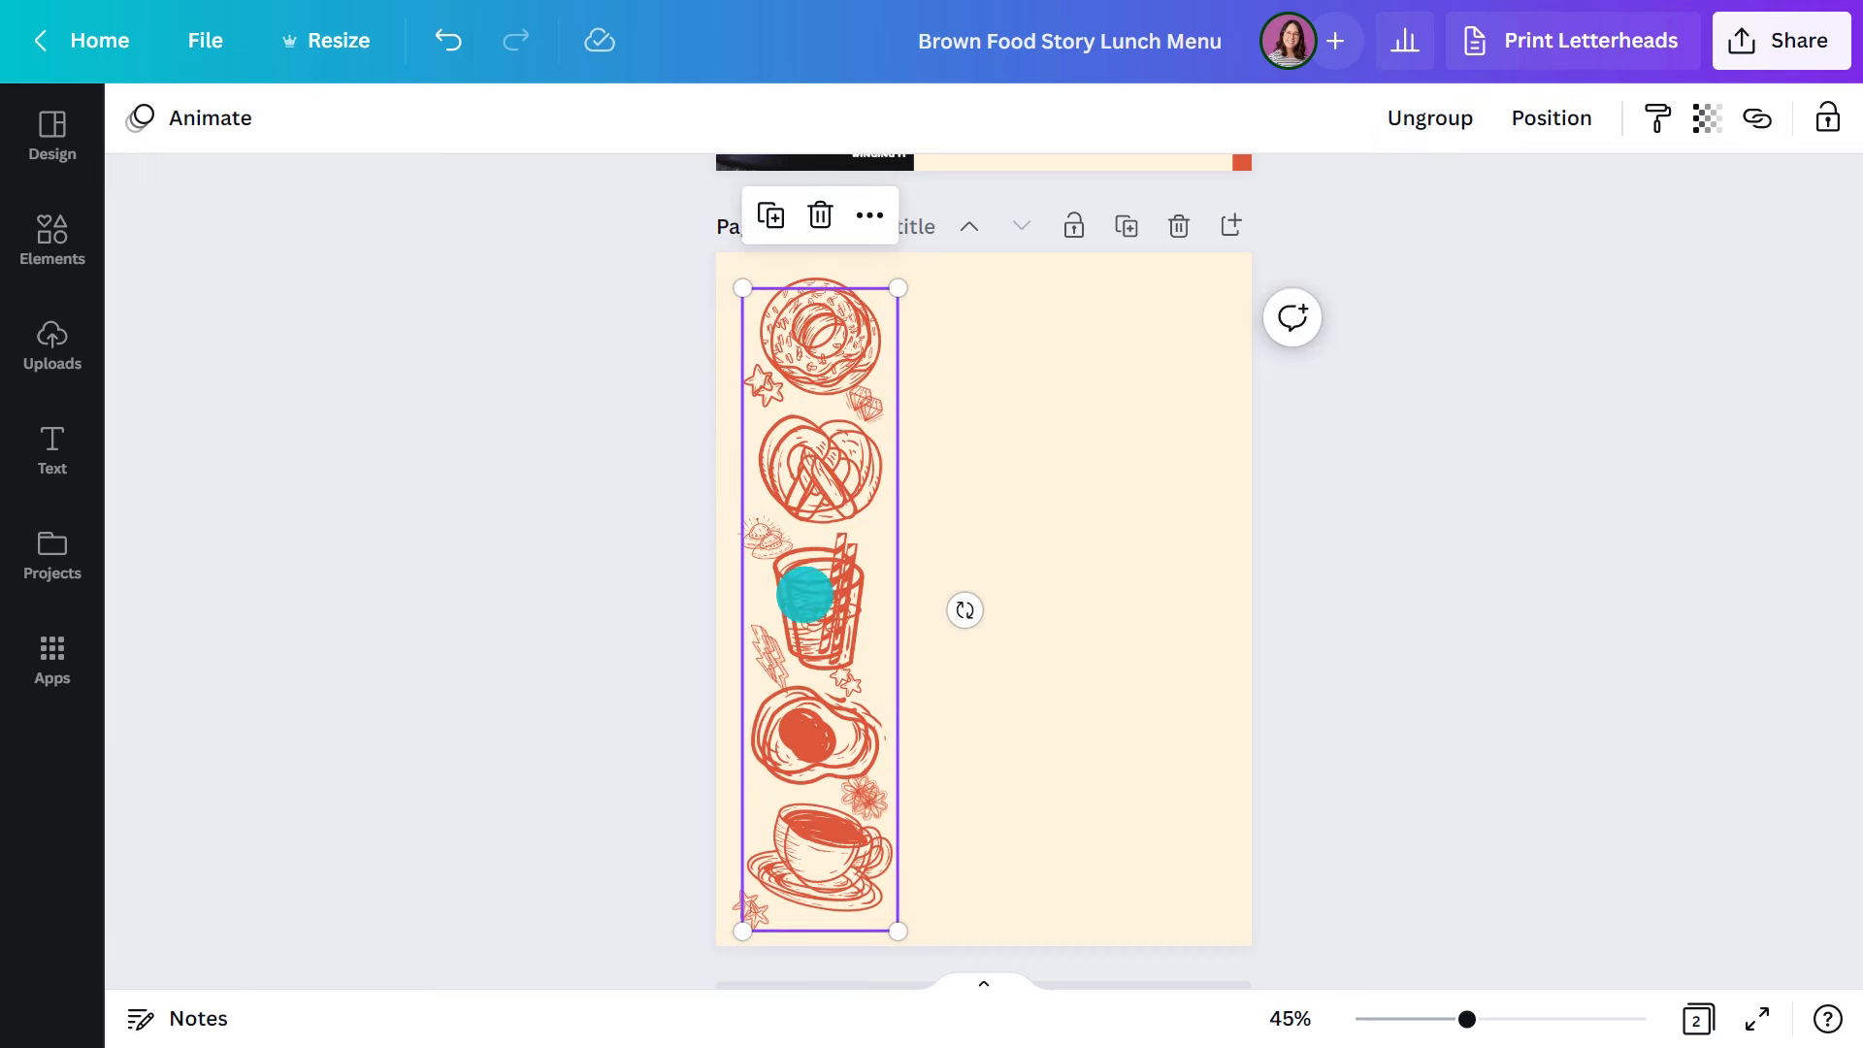
{"action": "left_click_drag", "start_coordinate": [816, 716], "coordinate": [969, 415]}
{"action": "key", "text": "ctrl+d"}
{"action": "left_click_drag", "start_coordinate": [1123, 279], "coordinate": [951, 1036]}
{"action": "left_click_drag", "start_coordinate": [976, 664], "coordinate": [981, 728]}
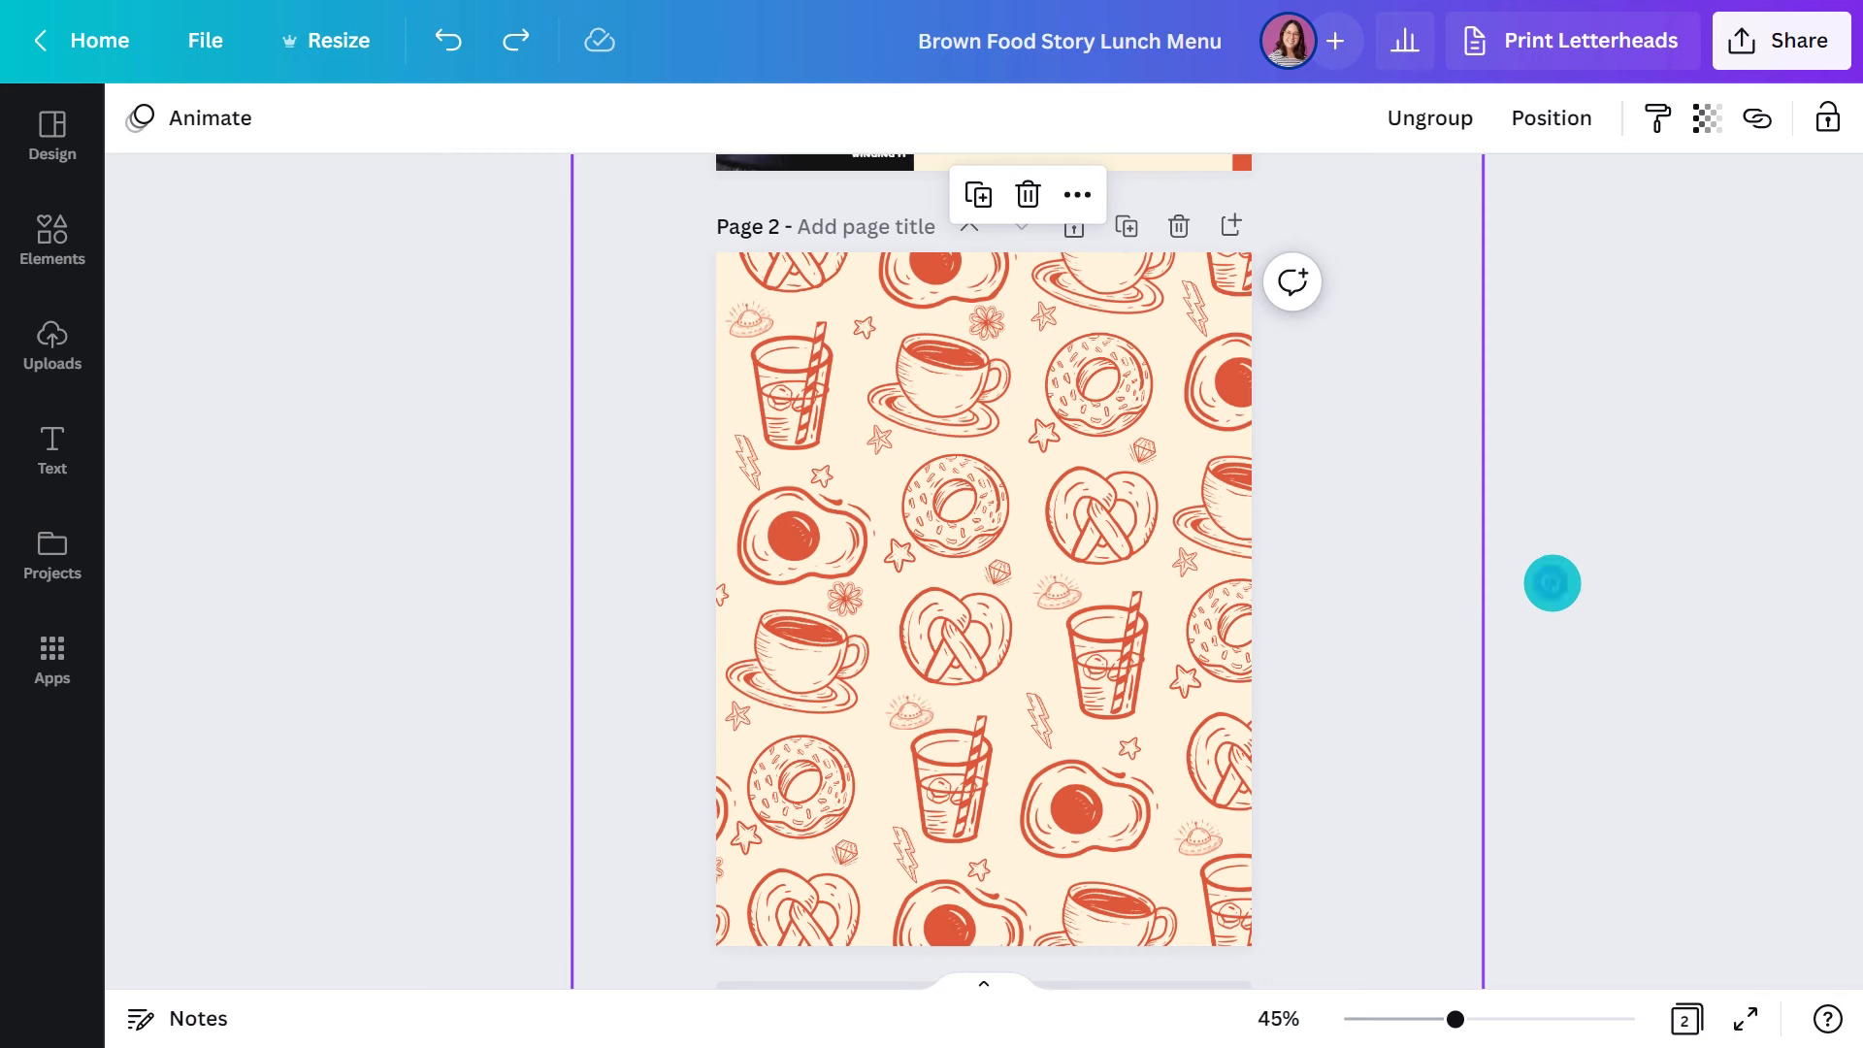
Rotate the grouped food pattern on page 2 so its rows run diagonally across the page
{"action": "left_click_drag", "start_coordinate": [1552, 582], "coordinate": [1540, 666]}
{"action": "left_click_drag", "start_coordinate": [1533, 690], "coordinate": [1531, 686]}
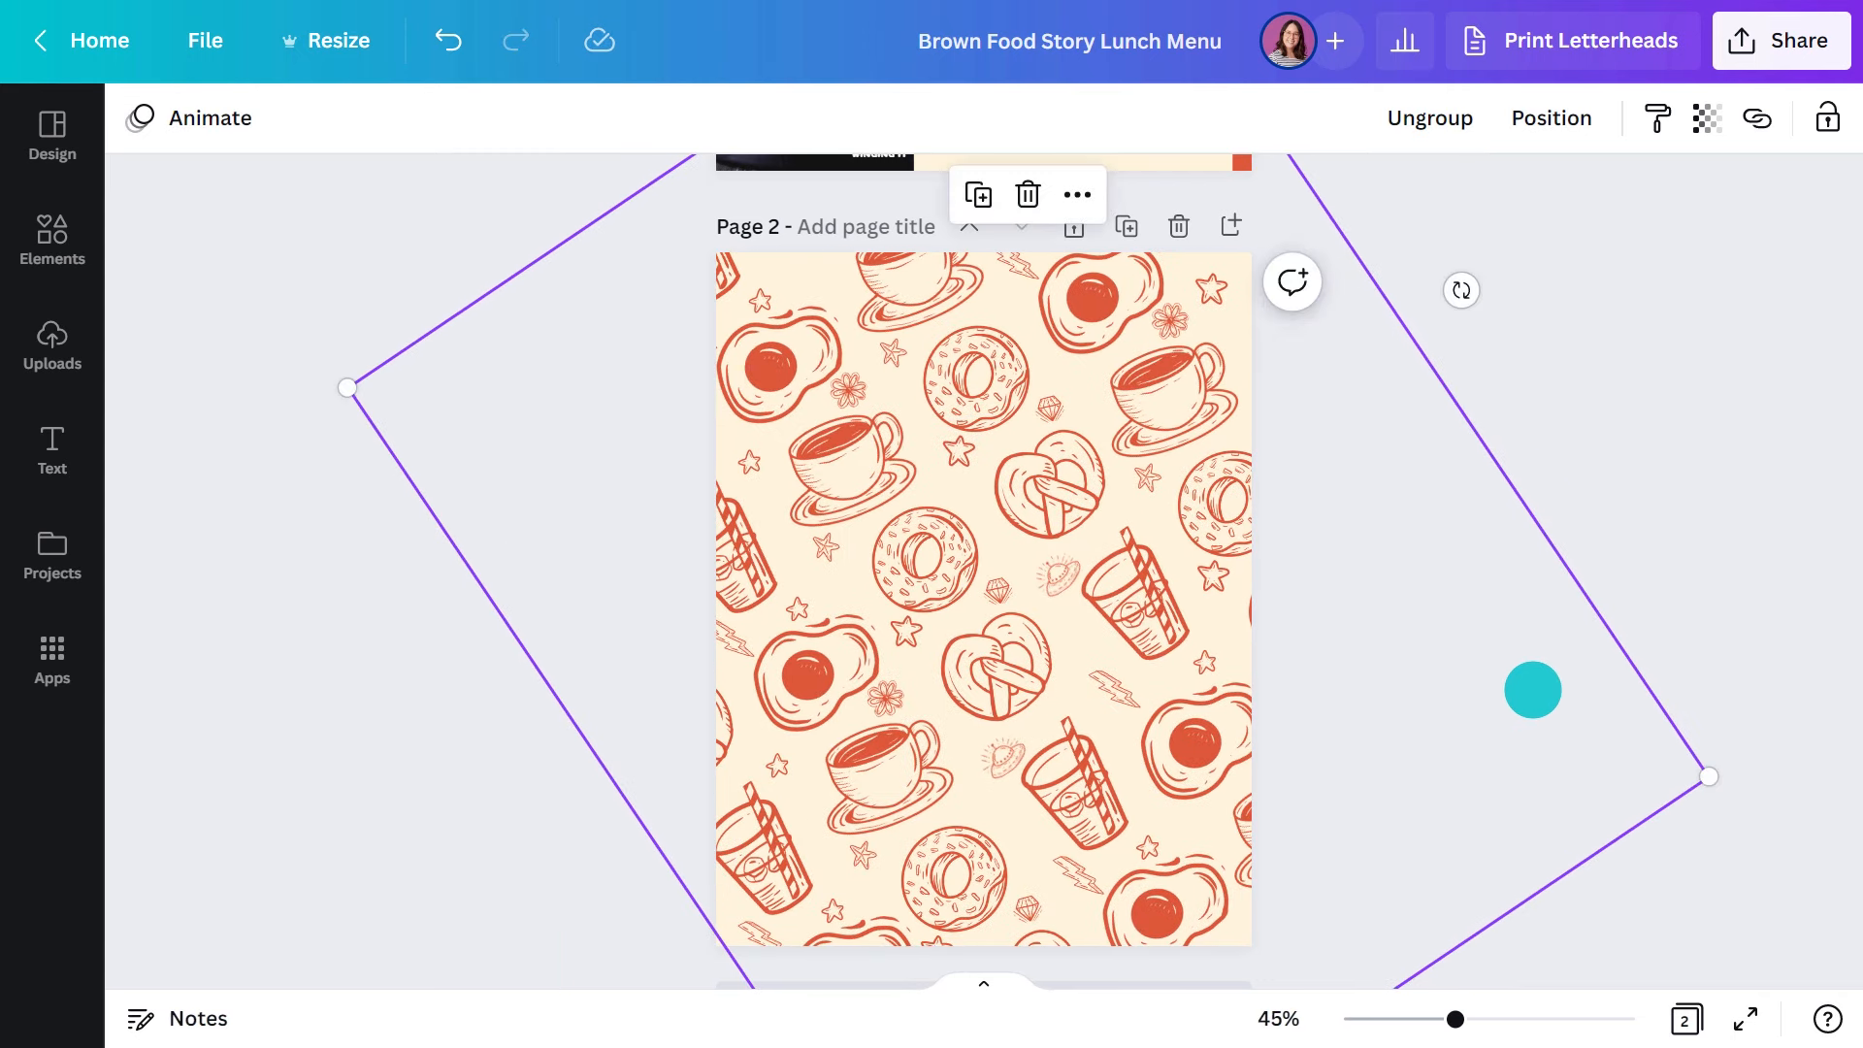
{"action": "left_click", "coordinate": [1542, 485]}
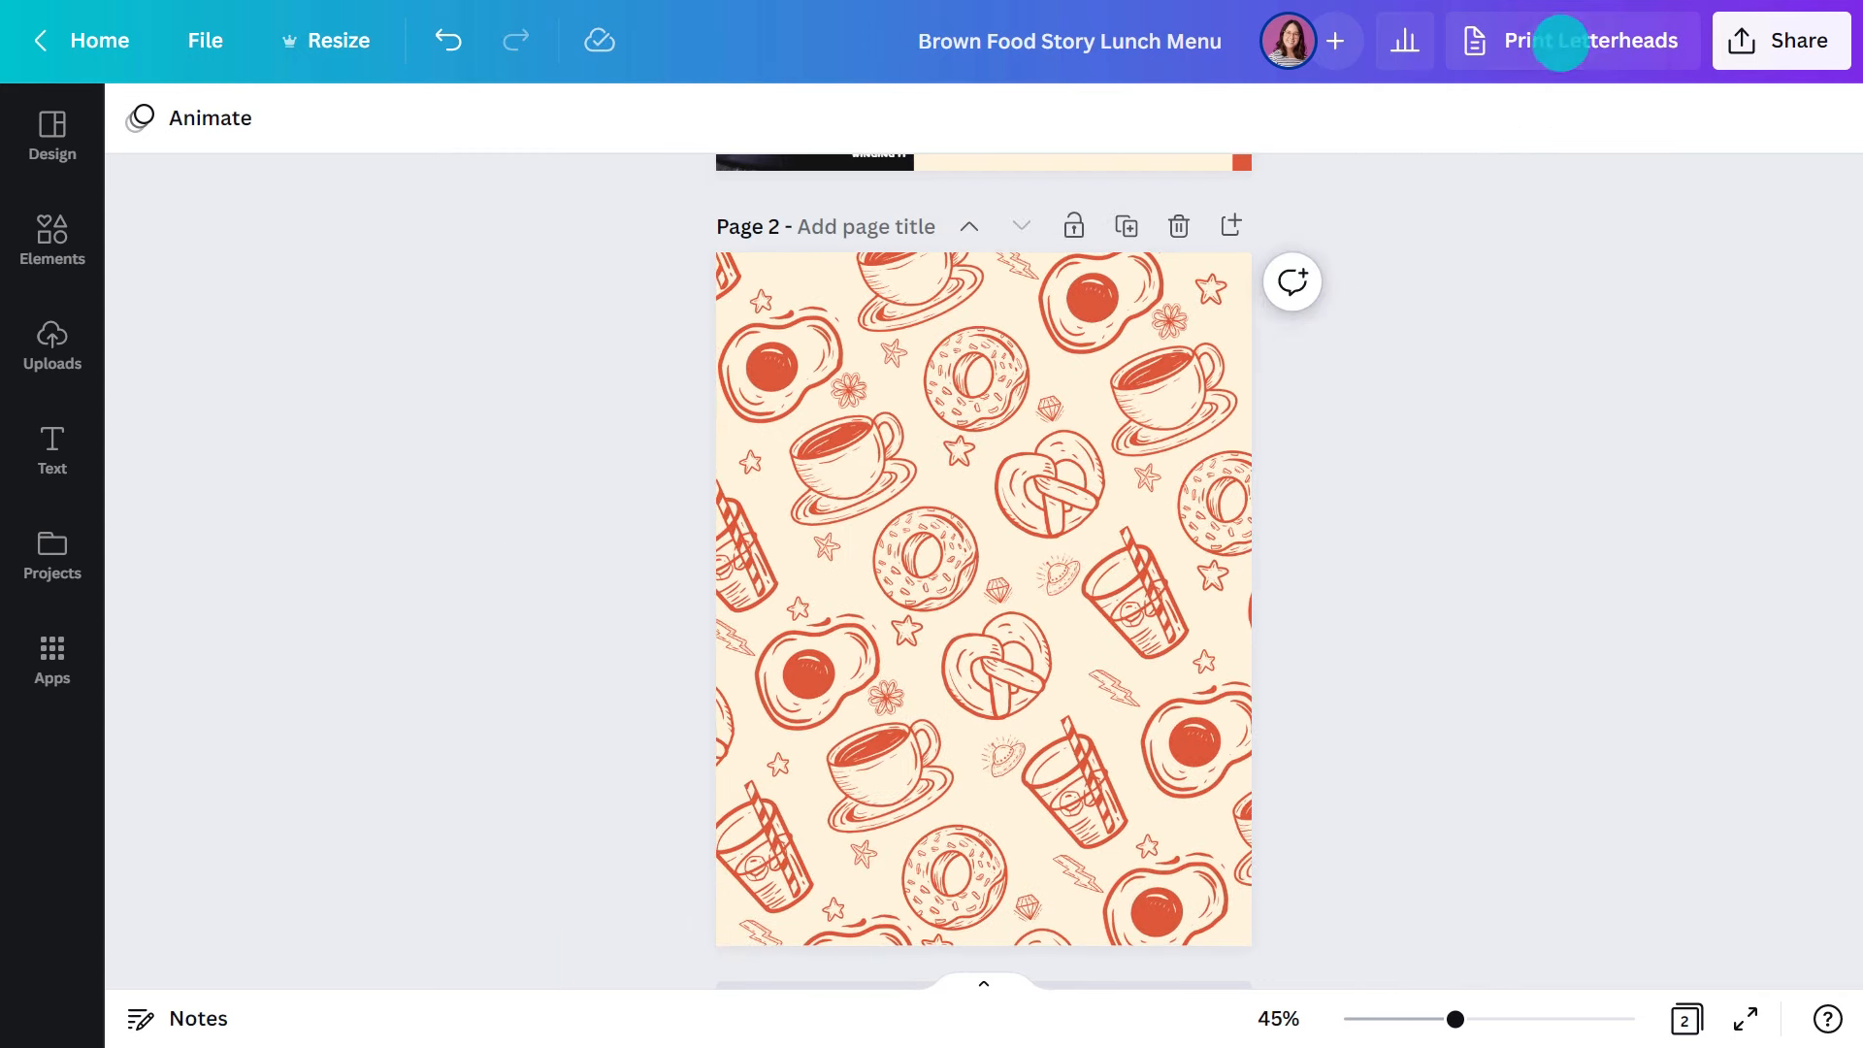
Open the letterhead print options and keep Page 1 as the front, with Page 2 as the back
{"action": "left_click", "coordinate": [1559, 42]}
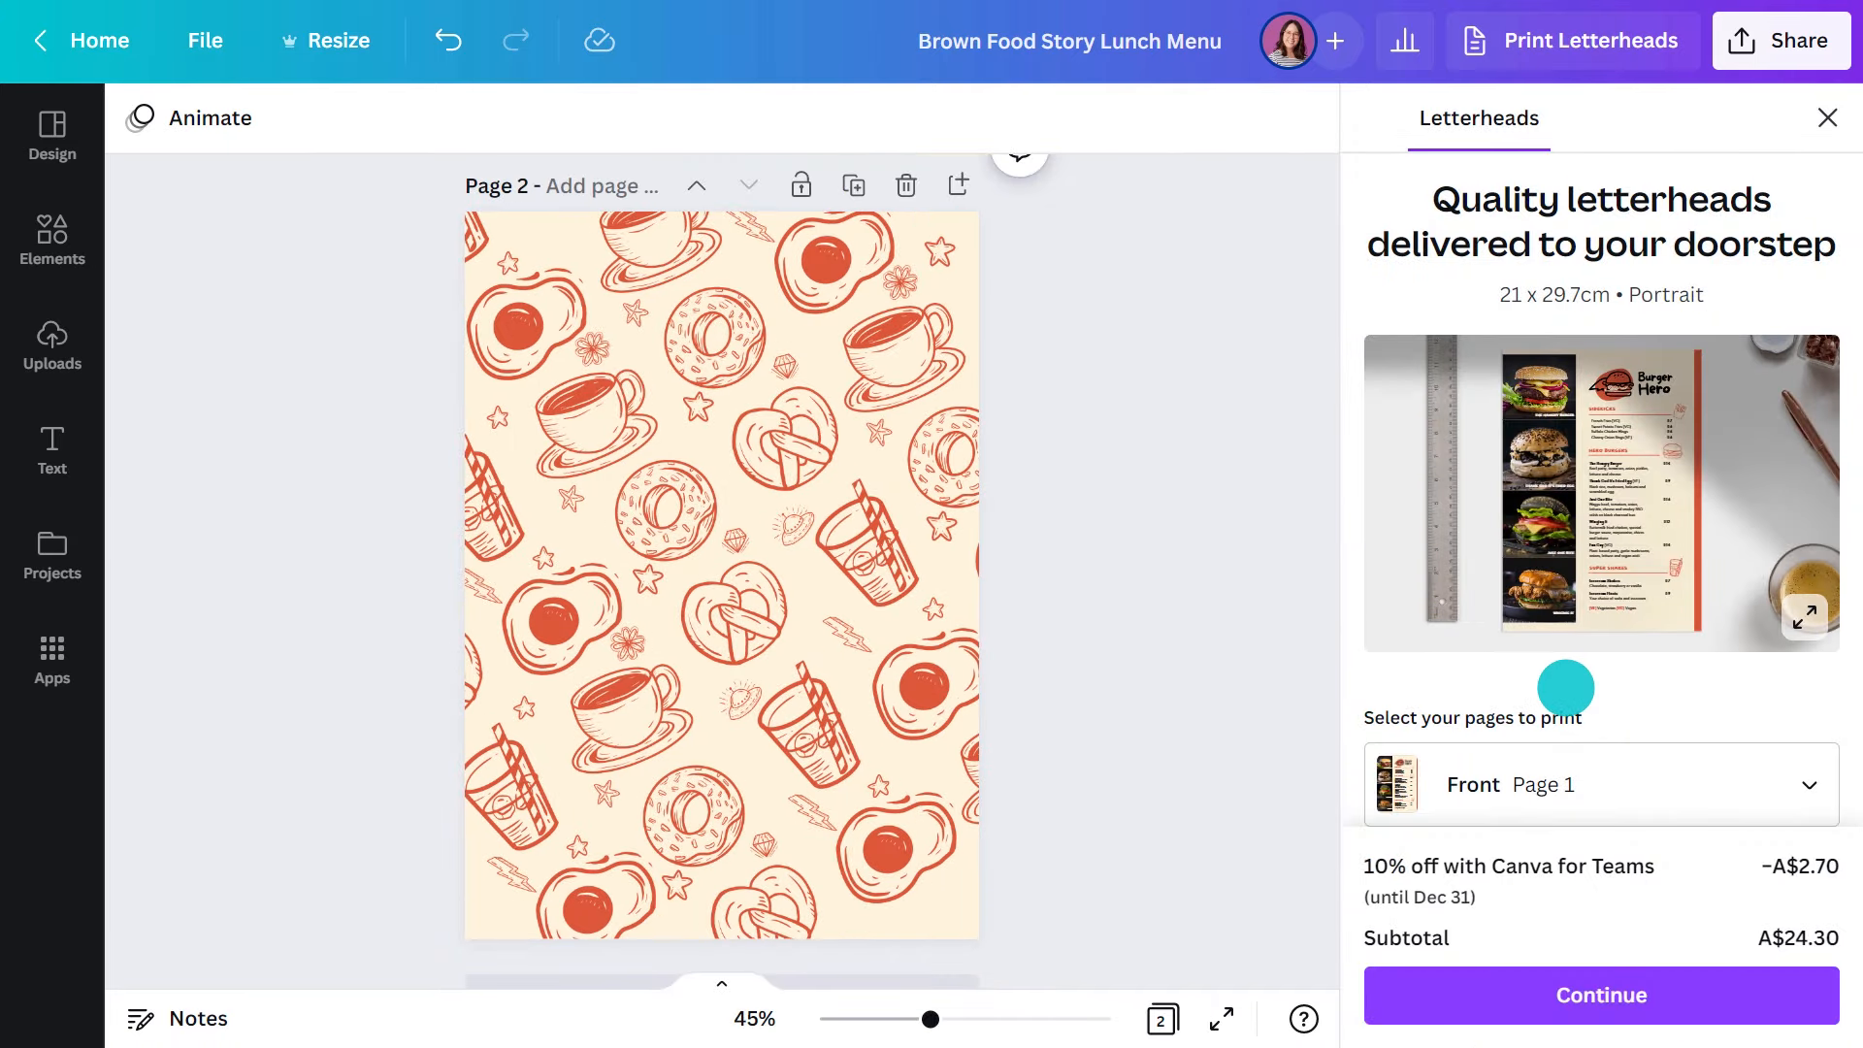
{"action": "scroll", "coordinate": [1563, 686], "scroll_direction": "down", "scroll_amount": 2}
{"action": "left_click", "coordinate": [1558, 592]}
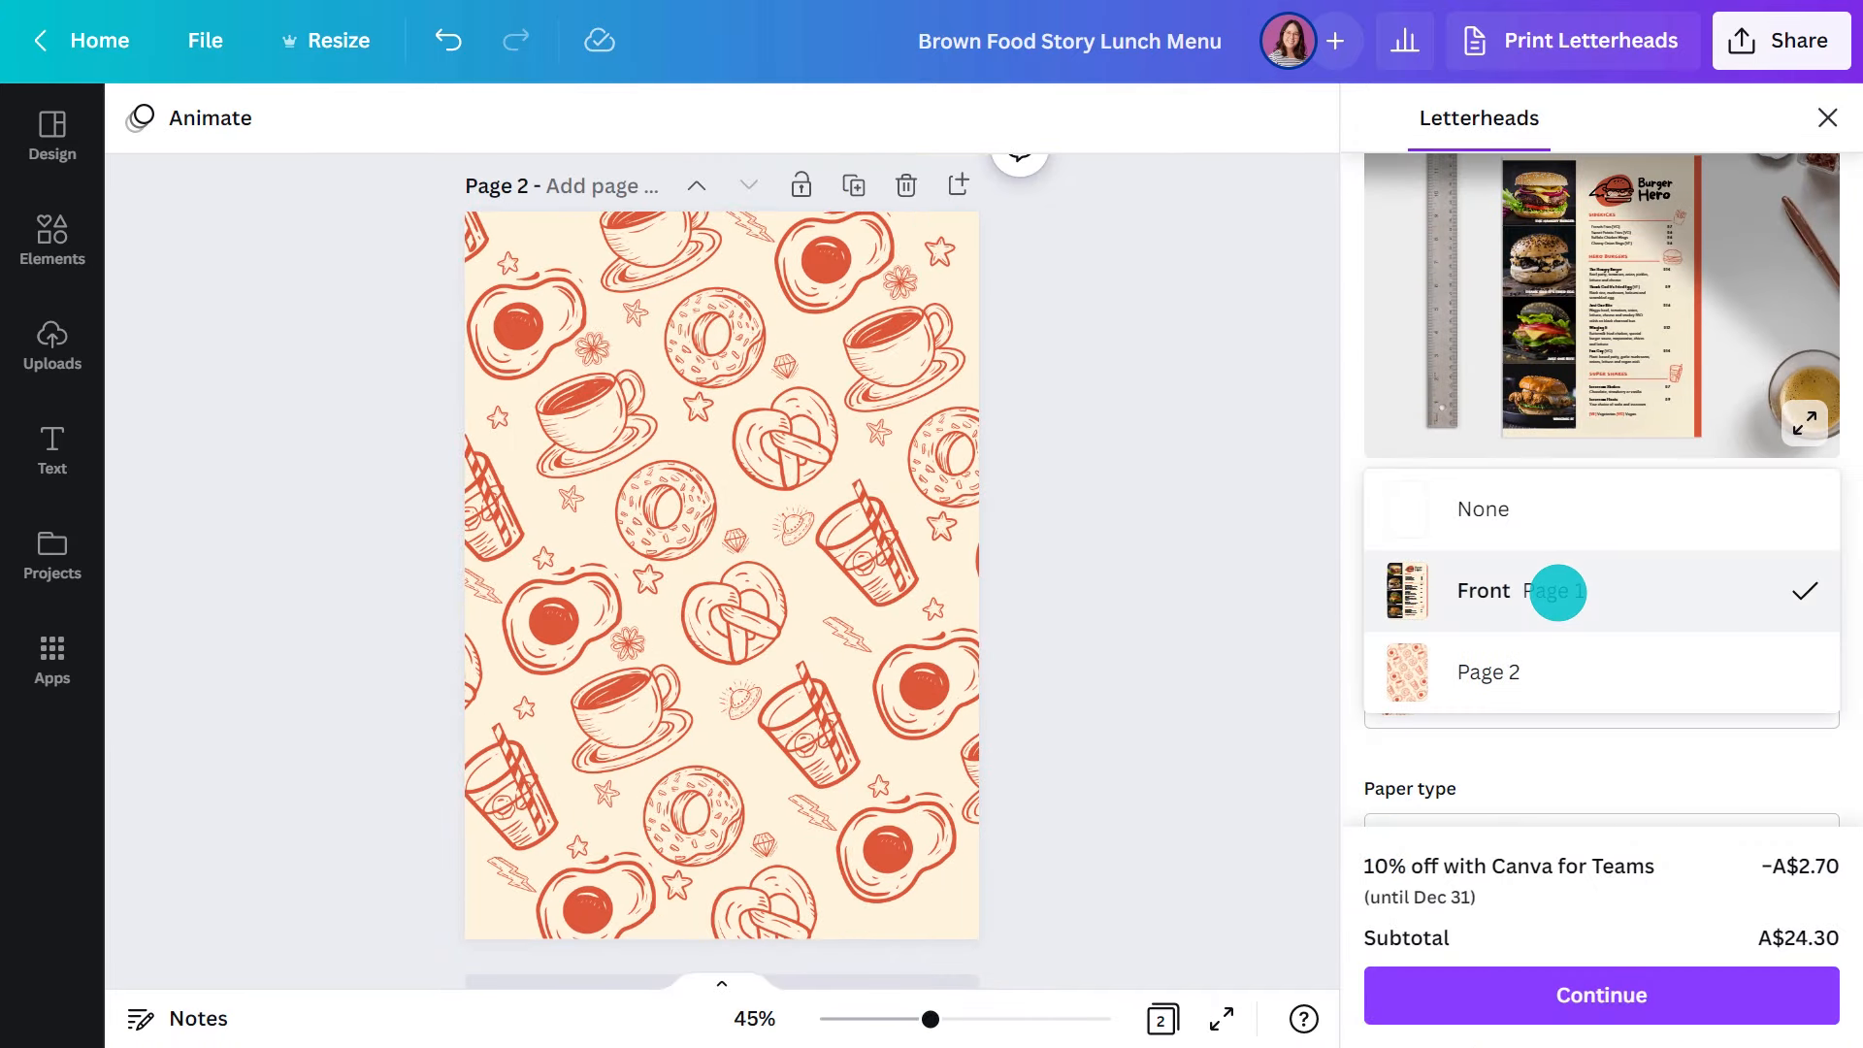
{"action": "left_click", "coordinate": [1557, 592]}
{"action": "scroll", "coordinate": [1557, 753], "scroll_direction": "down", "scroll_amount": 4}
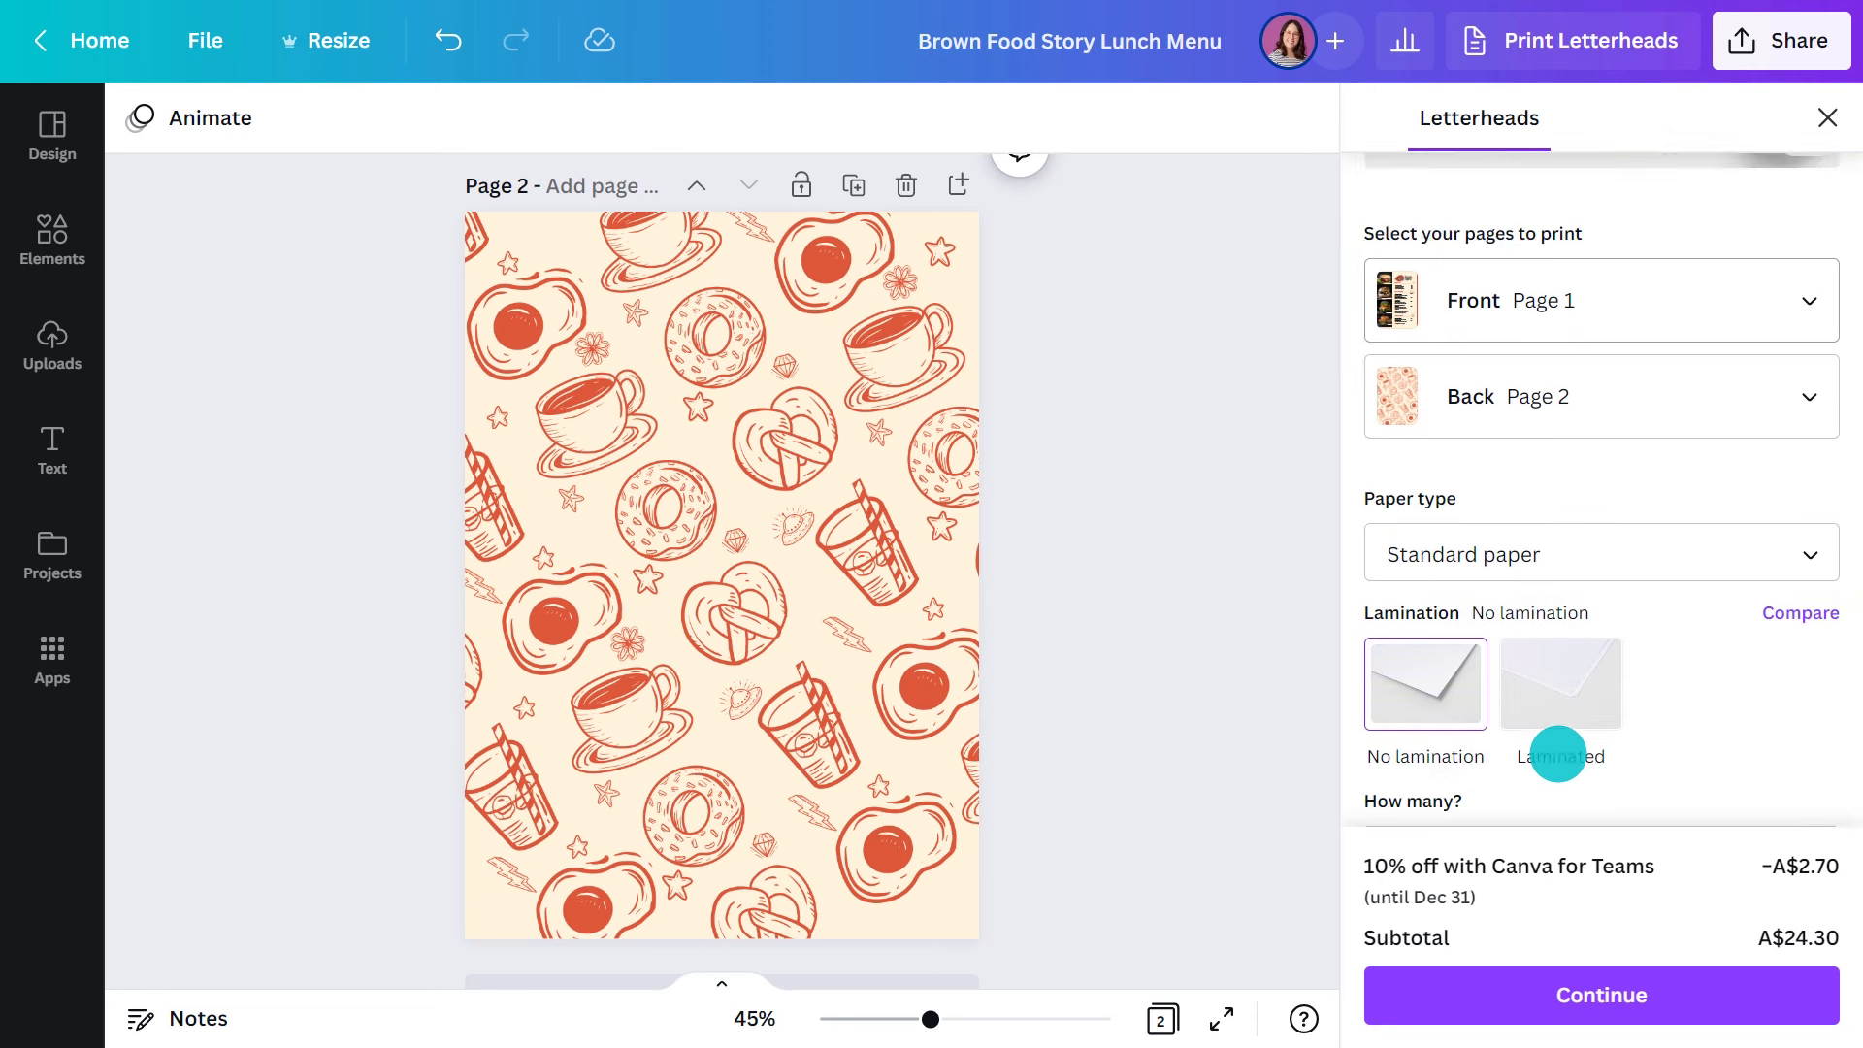
Keep Standard paper for the letterheads, choose the Laminated finish and set the quantity to 50
{"action": "left_click", "coordinate": [1548, 458]}
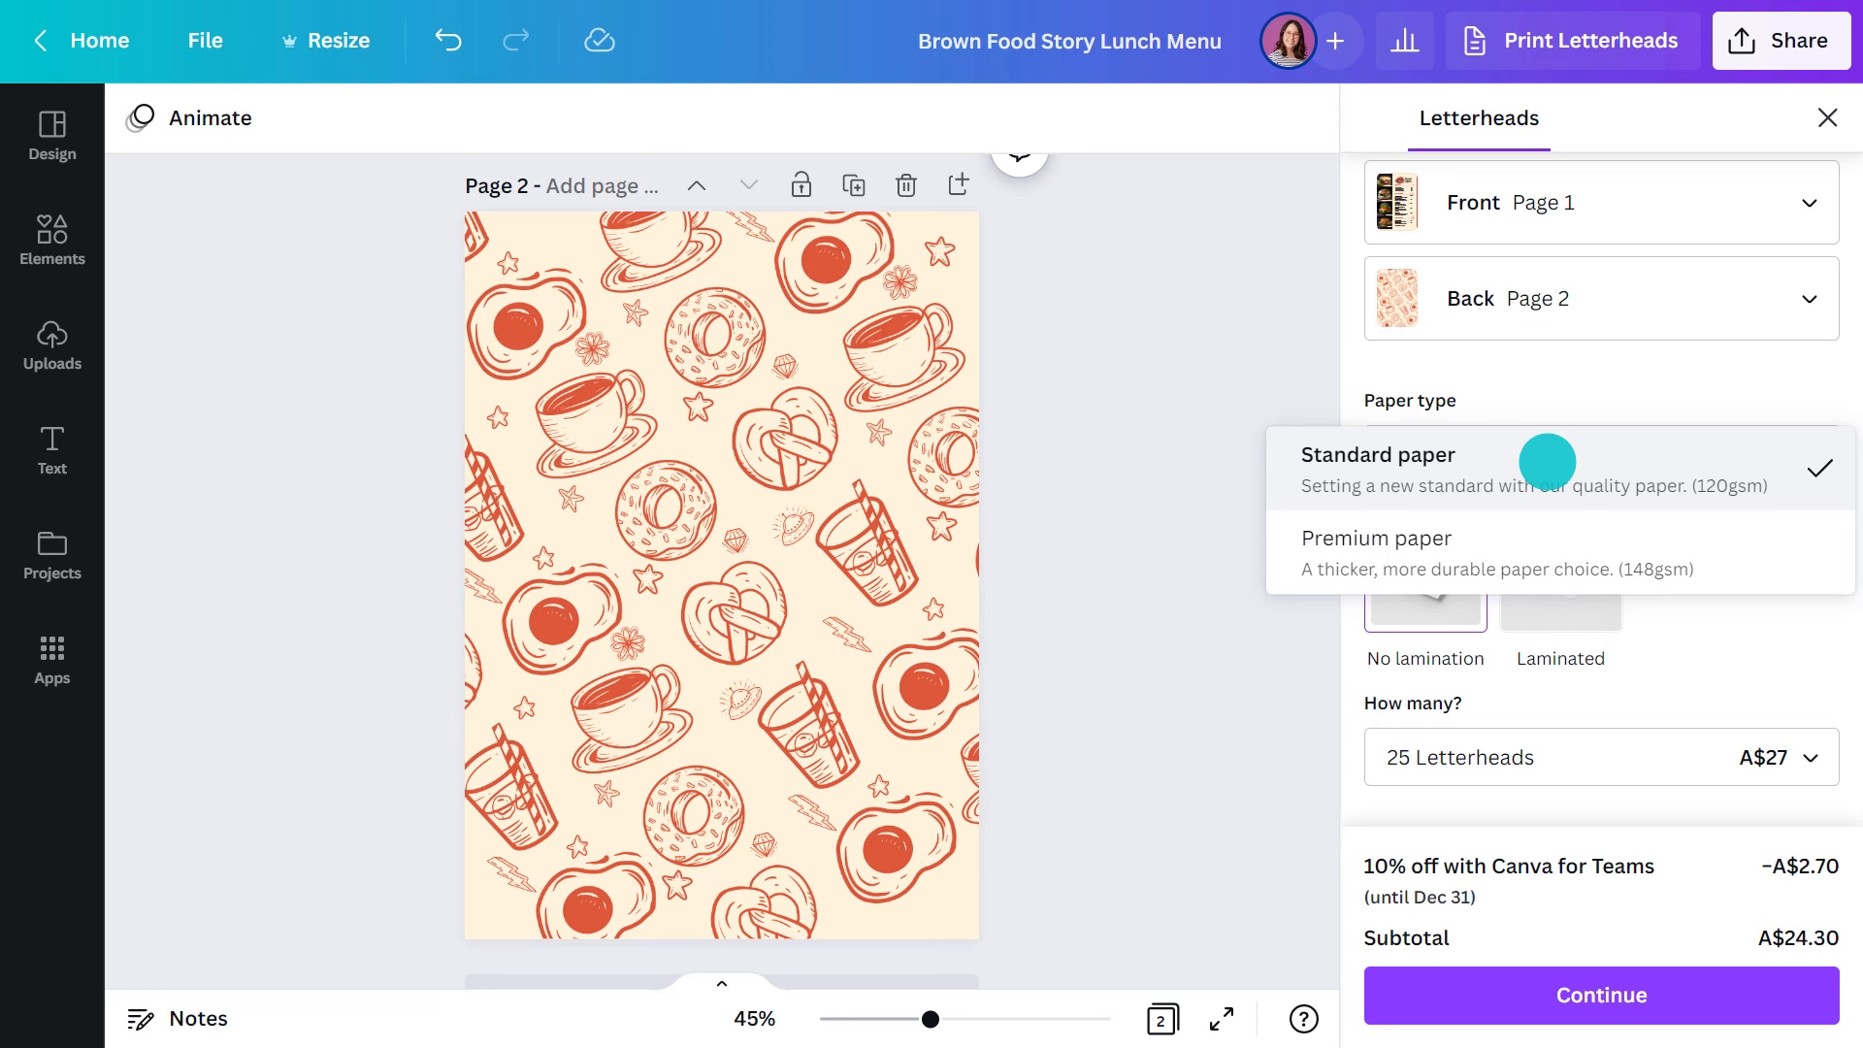
{"action": "left_click", "coordinate": [1547, 461]}
{"action": "left_click", "coordinate": [1542, 586]}
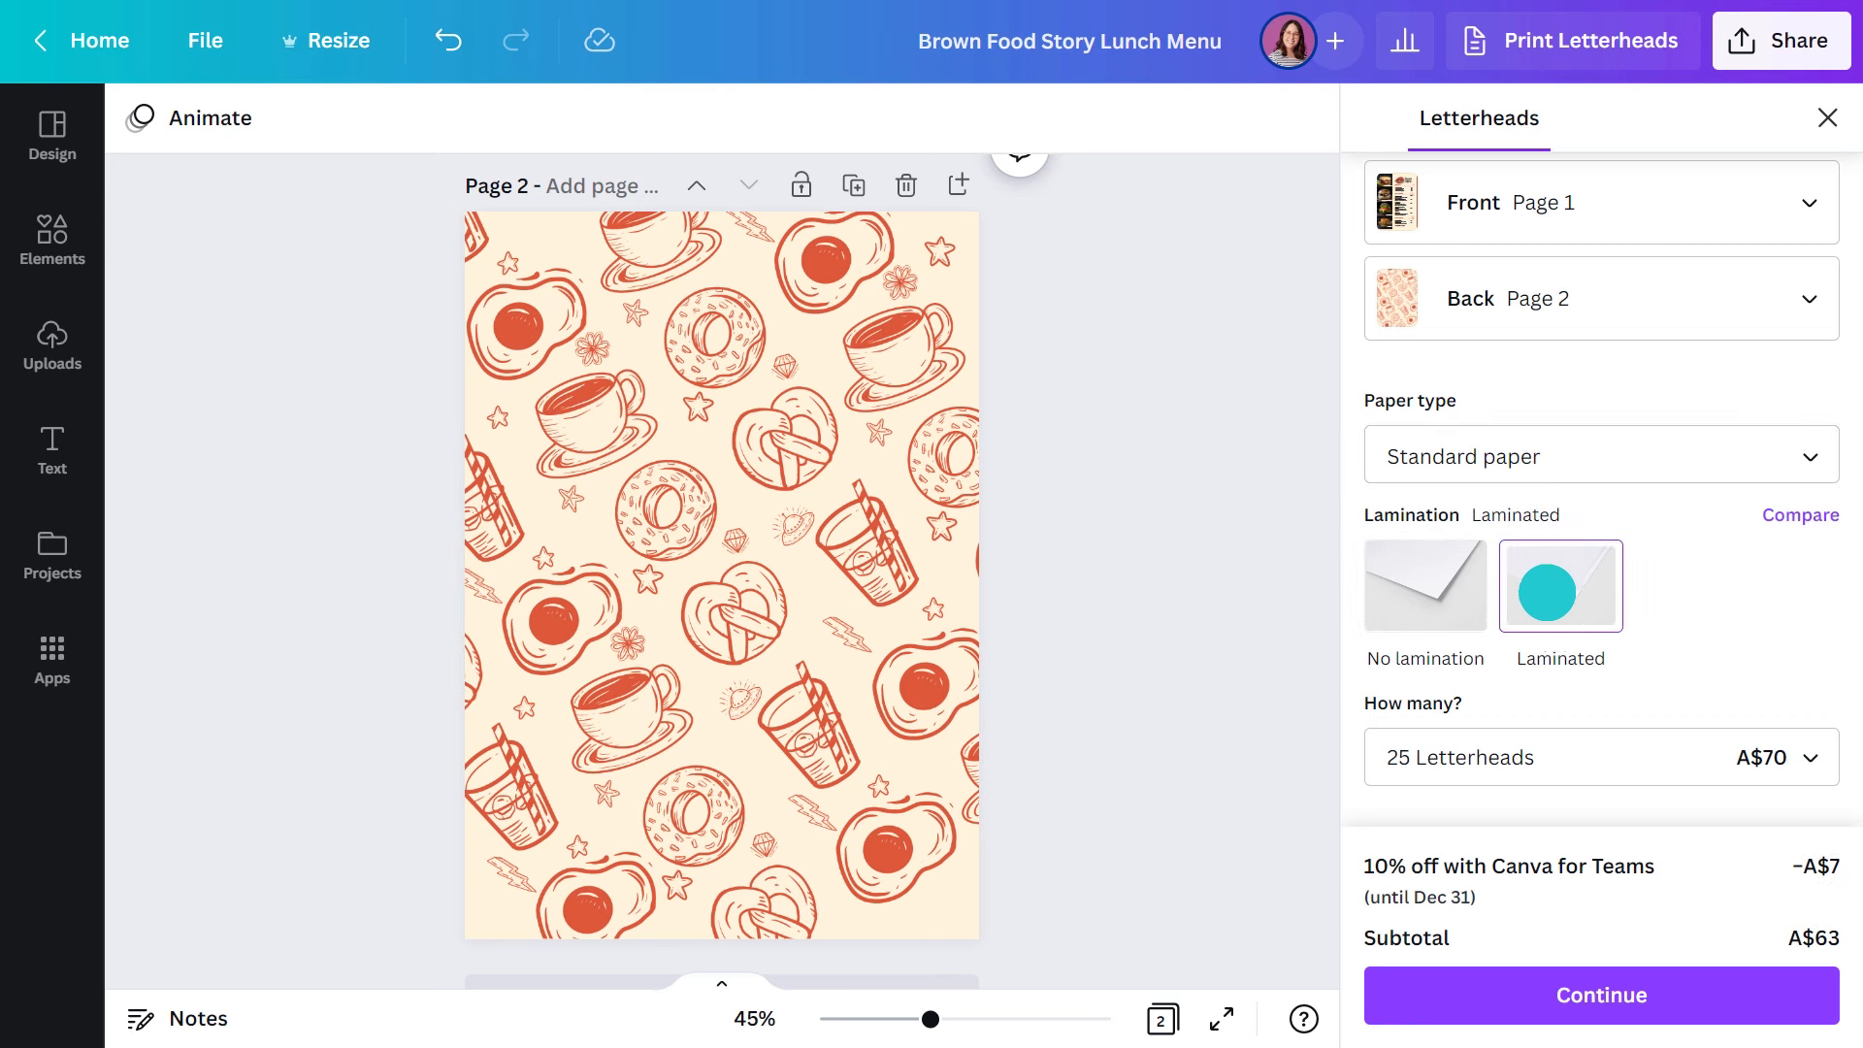
{"action": "left_click", "coordinate": [1586, 728]}
{"action": "left_click", "coordinate": [1585, 850]}
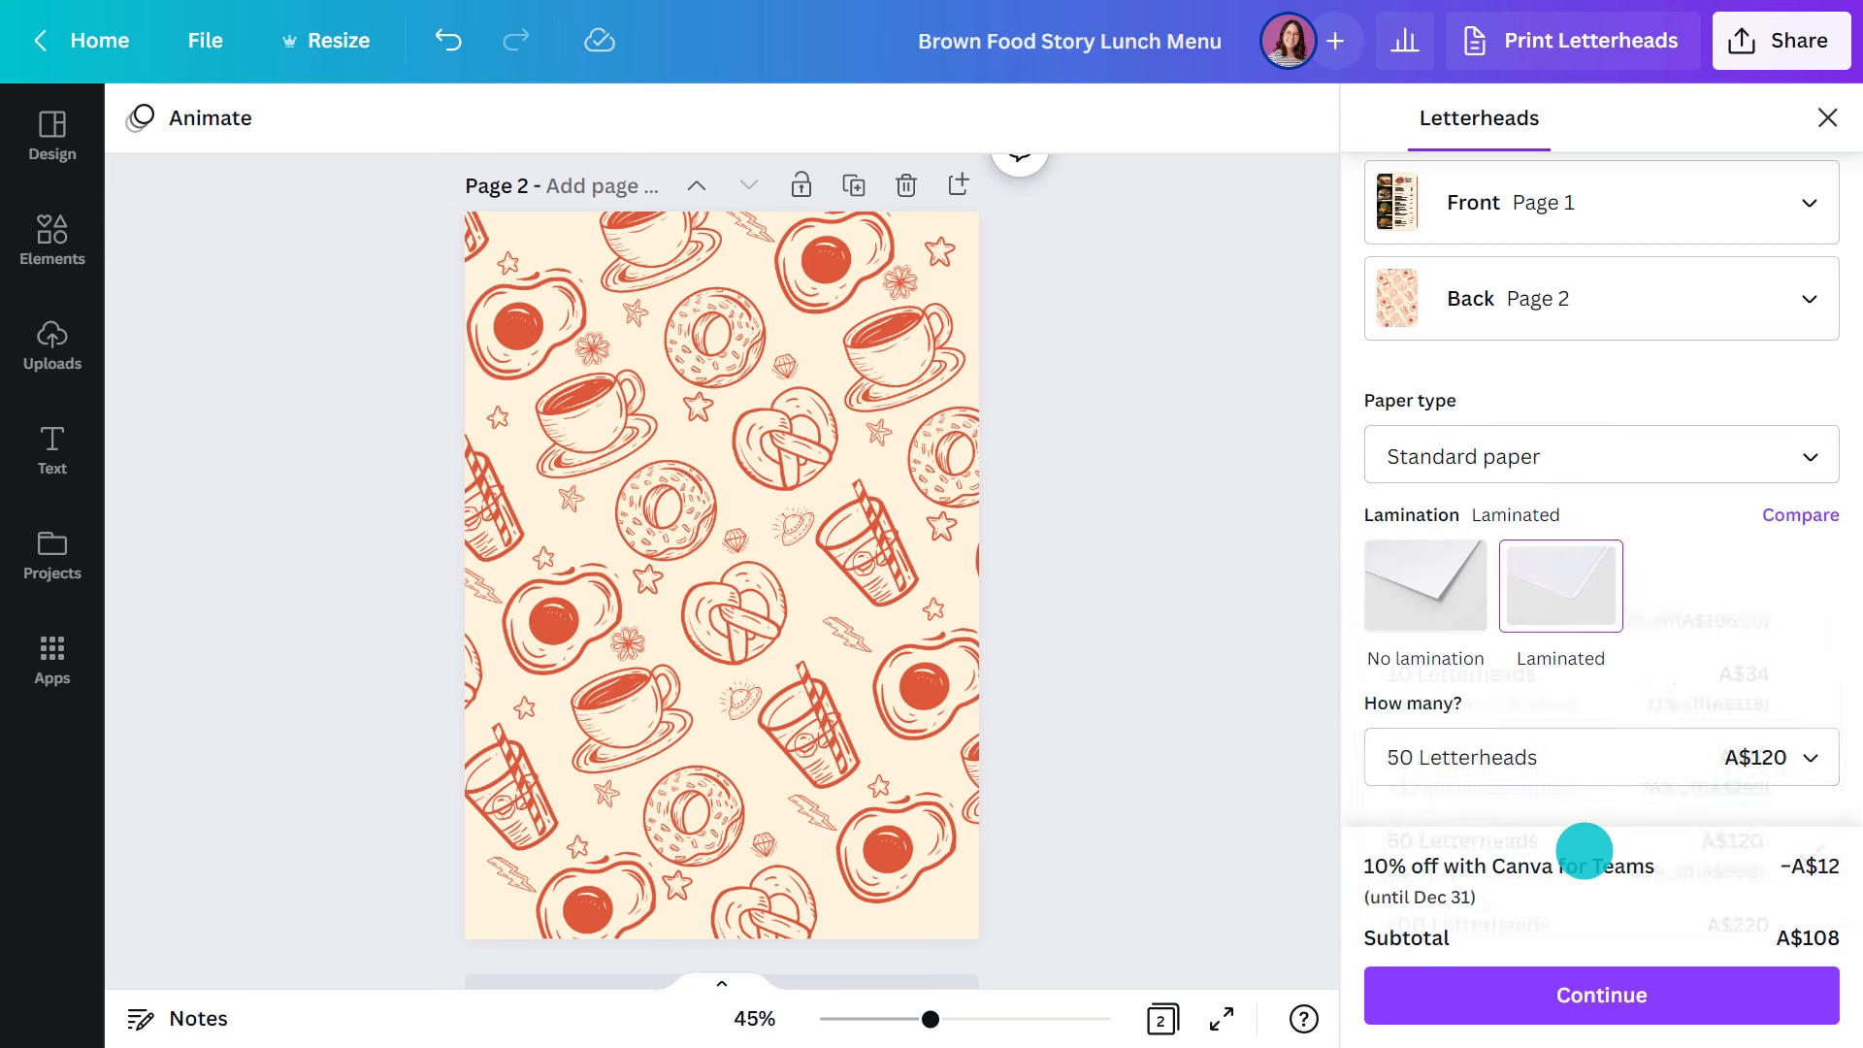
Continue to the print check, turn on the automatic fix for all issues and proceed to checkout
{"action": "left_click", "coordinate": [1634, 990]}
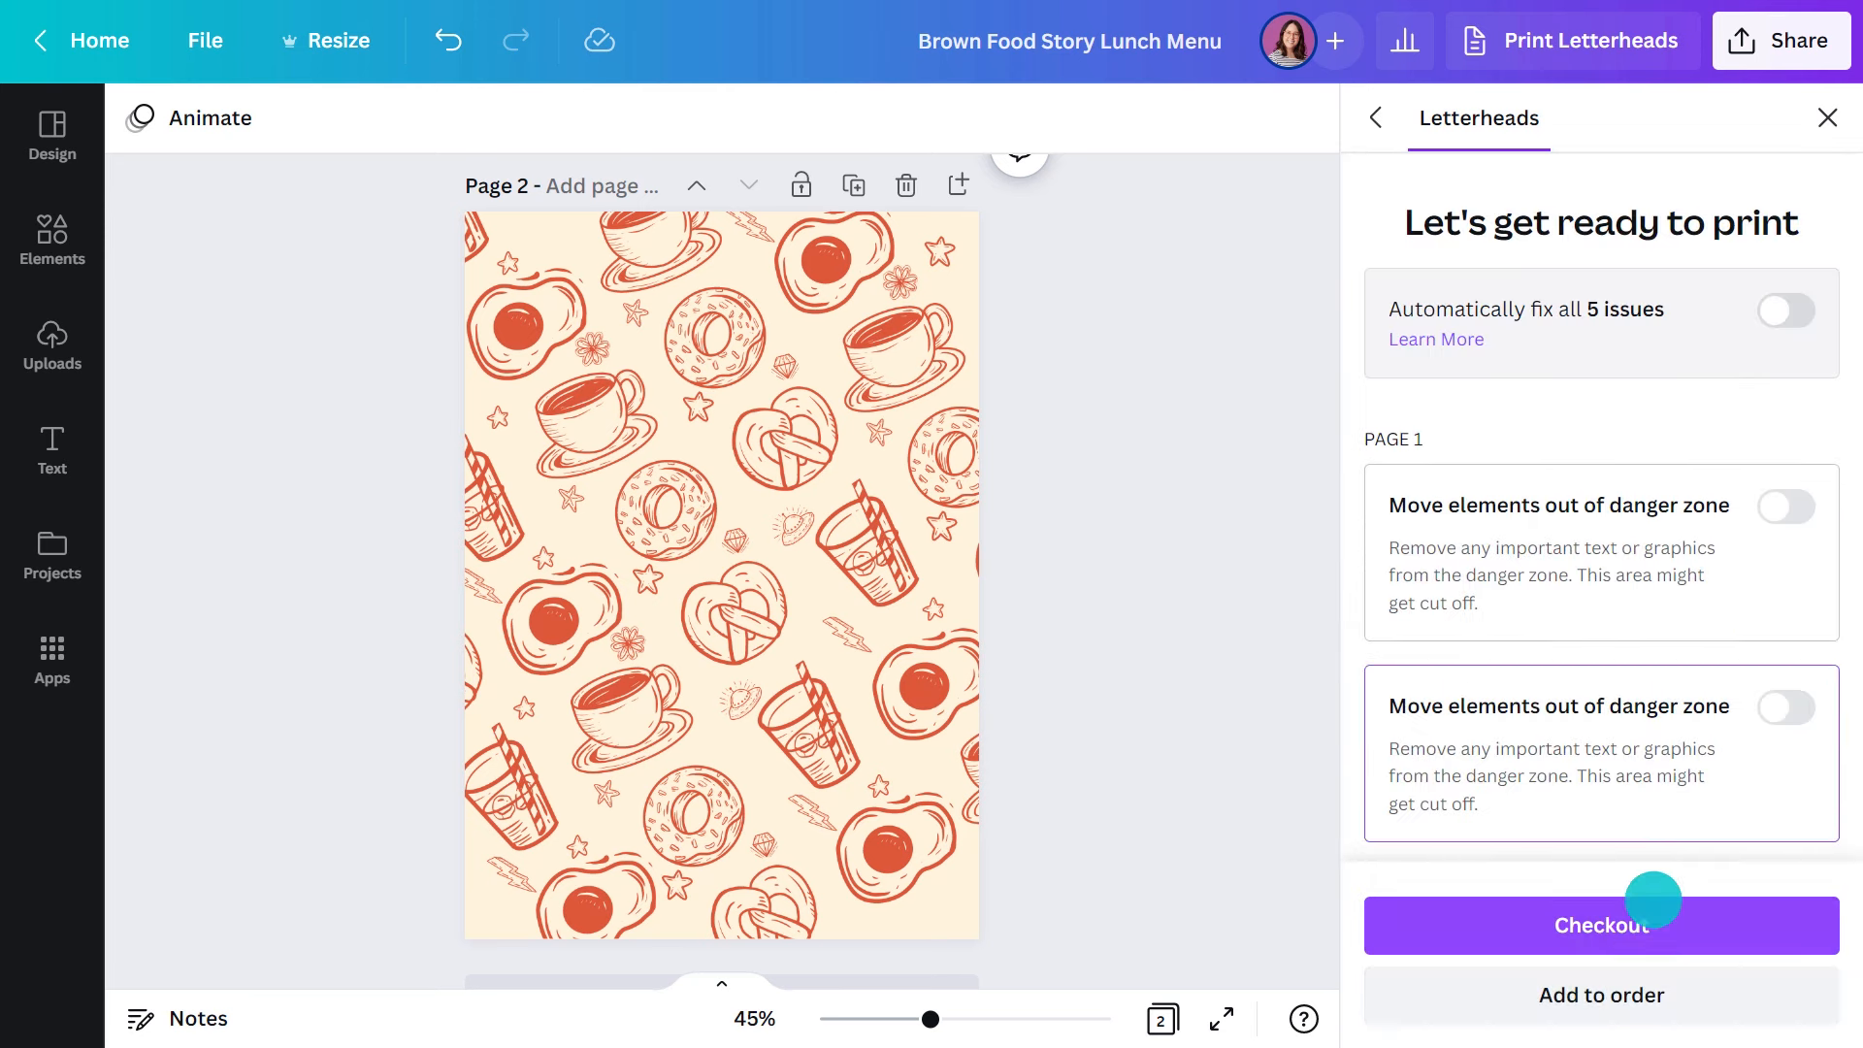
{"action": "left_click", "coordinate": [1775, 321]}
{"action": "left_click", "coordinate": [1648, 912]}
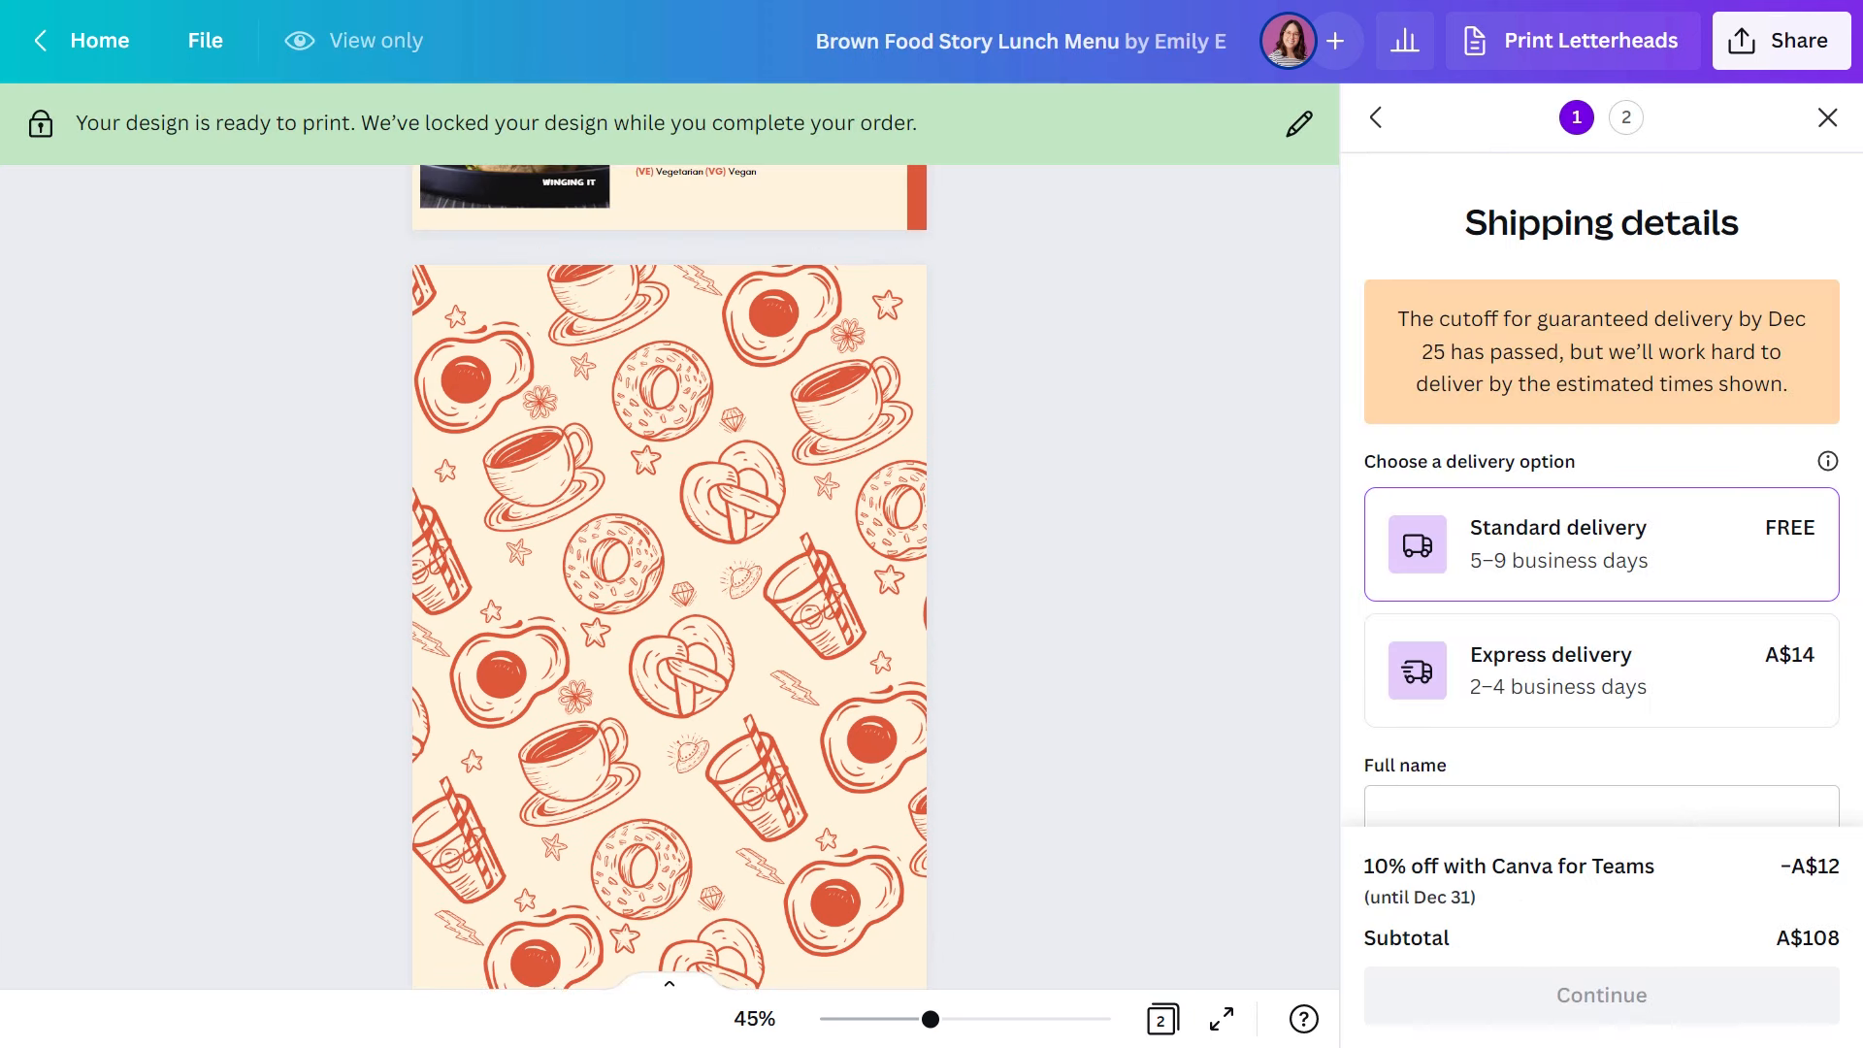